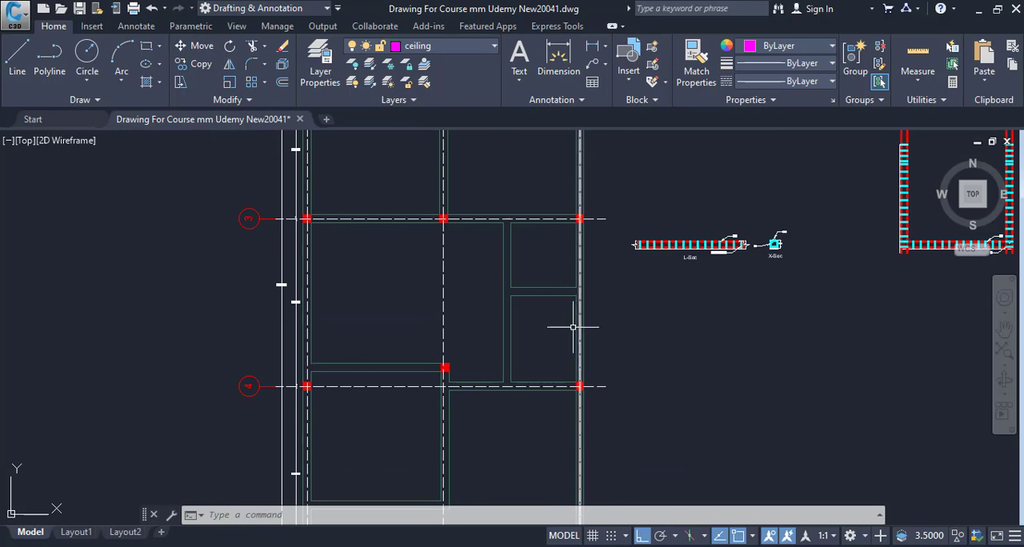
Step: Examine the slab areas enclosed by the beams on the floor plan, from grid line 1 down past grid line 4
{"action": "left_click_drag", "start_coordinate": [524, 360], "coordinate": [542, 458]}
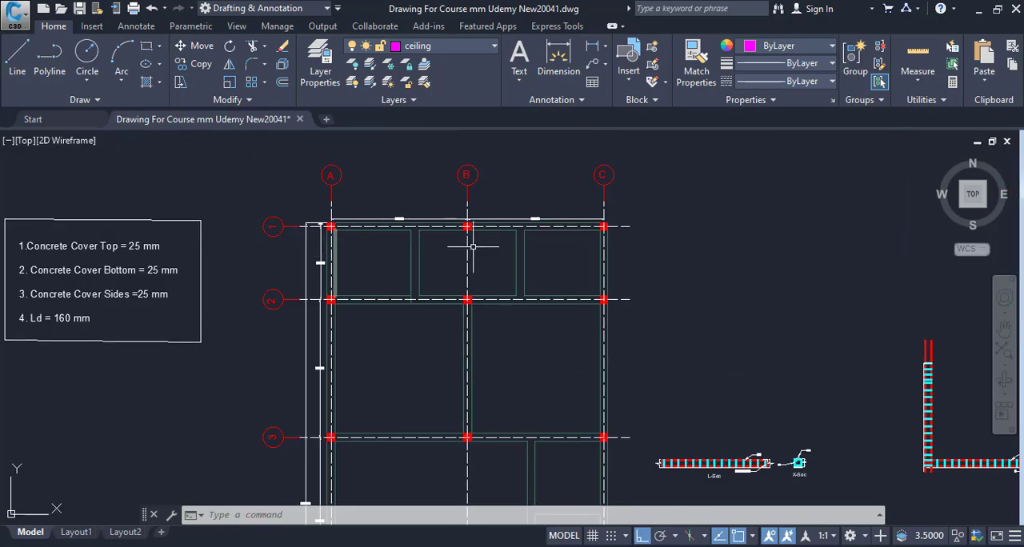
{"action": "mouse_move", "coordinate": [466, 377]}
{"action": "left_mouse_down"}
{"action": "mouse_move", "coordinate": [446, 252]}
{"action": "mouse_move", "coordinate": [456, 289]}
{"action": "mouse_move", "coordinate": [453, 271]}
{"action": "left_mouse_up"}
{"action": "left_click_drag", "start_coordinate": [451, 345], "coordinate": [450, 270]}
{"action": "scroll", "coordinate": [455, 293], "scroll_direction": "down", "scroll_amount": 4}
{"action": "left_click_drag", "start_coordinate": [457, 307], "coordinate": [476, 438]}
{"action": "scroll", "coordinate": [425, 300], "scroll_direction": "up", "scroll_amount": 4}
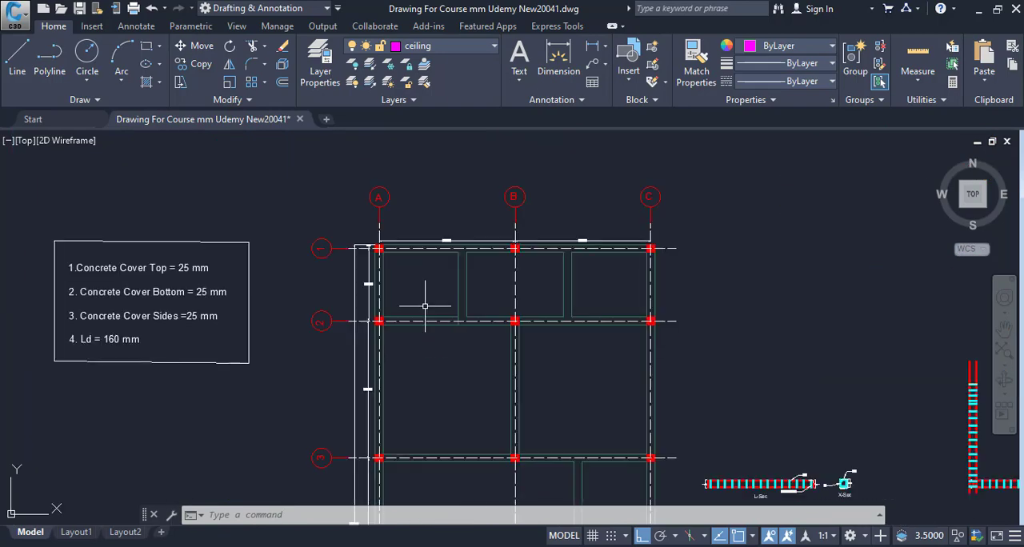
{"action": "left_click_drag", "start_coordinate": [425, 299], "coordinate": [402, 389]}
{"action": "scroll", "coordinate": [405, 327], "scroll_direction": "up", "scroll_amount": 4}
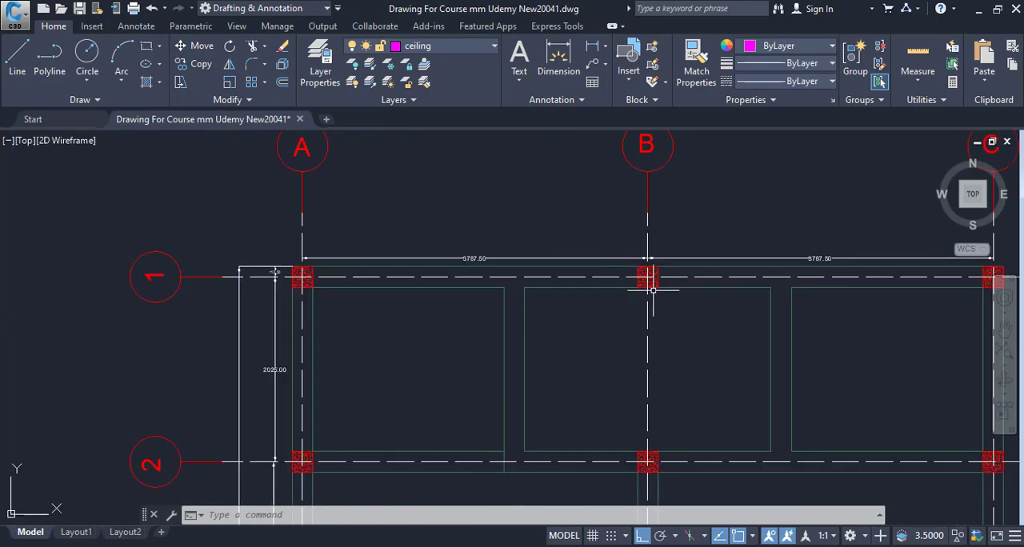
{"action": "left_click_drag", "start_coordinate": [654, 286], "coordinate": [413, 232]}
{"action": "left_click_drag", "start_coordinate": [622, 383], "coordinate": [639, 185]}
{"action": "left_click_drag", "start_coordinate": [395, 377], "coordinate": [416, 256]}
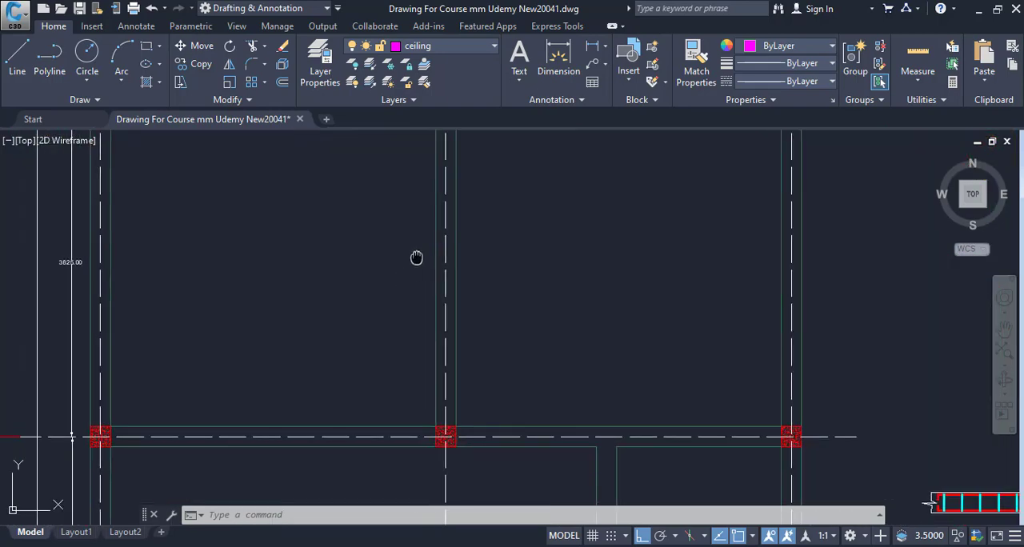
{"action": "scroll", "coordinate": [415, 270], "scroll_direction": "down", "scroll_amount": 4}
{"action": "left_click_drag", "start_coordinate": [470, 403], "coordinate": [457, 263]}
{"action": "scroll", "coordinate": [489, 321], "scroll_direction": "down", "scroll_amount": 3}
{"action": "left_click_drag", "start_coordinate": [492, 363], "coordinate": [501, 429]}
{"action": "left_click_drag", "start_coordinate": [451, 271], "coordinate": [462, 313]}
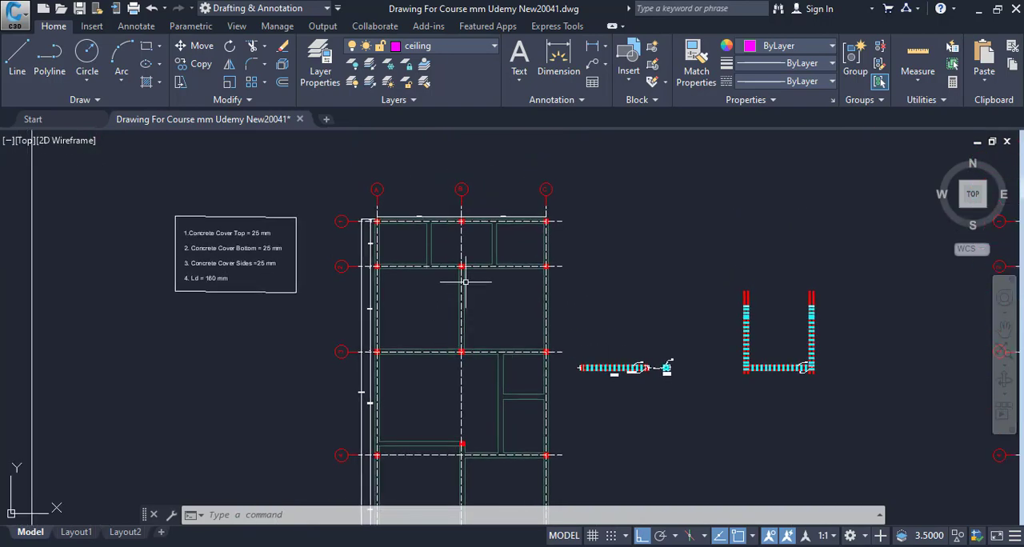
{"action": "mouse_move", "coordinate": [397, 255]}
{"action": "left_mouse_down"}
{"action": "mouse_move", "coordinate": [405, 298]}
{"action": "mouse_move", "coordinate": [434, 264]}
{"action": "mouse_move", "coordinate": [408, 389]}
{"action": "left_mouse_up"}
{"action": "scroll", "coordinate": [425, 238], "scroll_direction": "up", "scroll_amount": 4}
{"action": "left_click_drag", "start_coordinate": [382, 280], "coordinate": [387, 316]}
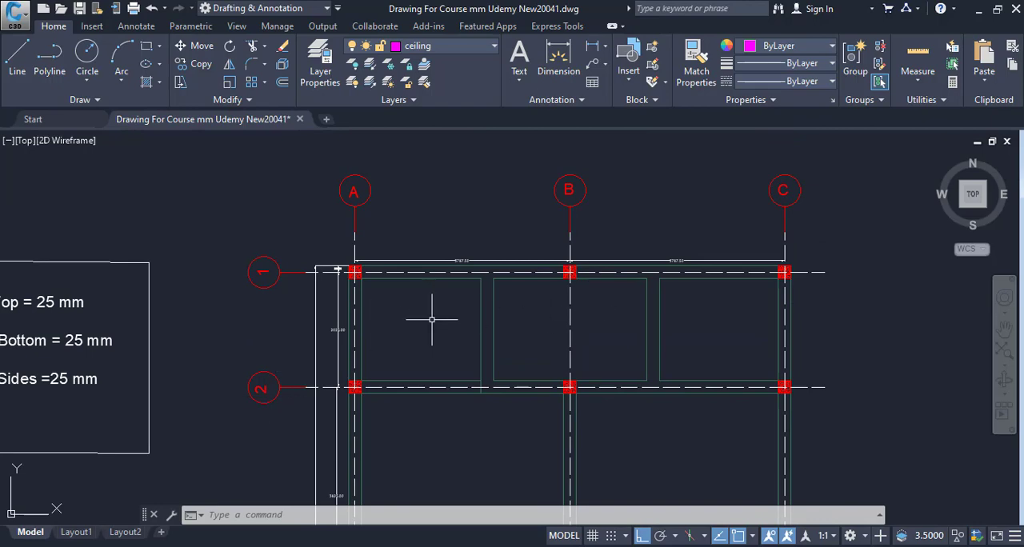
{"action": "left_click_drag", "start_coordinate": [590, 439], "coordinate": [585, 261]}
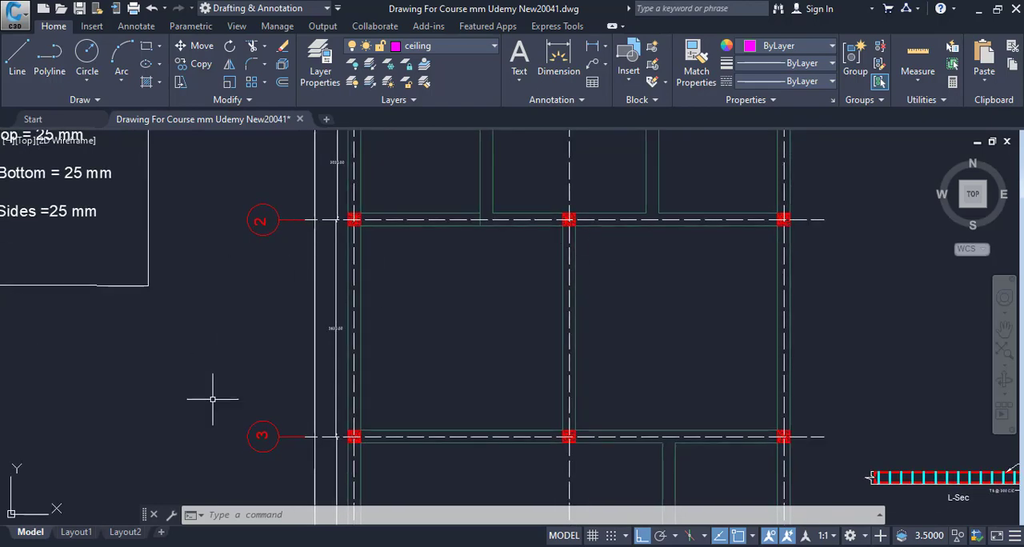
{"action": "left_click_drag", "start_coordinate": [450, 416], "coordinate": [435, 250]}
{"action": "left_click_drag", "start_coordinate": [274, 322], "coordinate": [256, 210]}
{"action": "left_click_drag", "start_coordinate": [274, 407], "coordinate": [280, 493]}
{"action": "left_click_drag", "start_coordinate": [708, 379], "coordinate": [674, 207]}
{"action": "left_click_drag", "start_coordinate": [610, 376], "coordinate": [618, 285]}
{"action": "left_click_drag", "start_coordinate": [296, 254], "coordinate": [309, 185]}
{"action": "scroll", "coordinate": [614, 370], "scroll_direction": "down", "scroll_amount": 2}
{"action": "left_click_drag", "start_coordinate": [611, 388], "coordinate": [598, 475]}
{"action": "left_click_drag", "start_coordinate": [635, 312], "coordinate": [626, 447]}
{"action": "left_click_drag", "start_coordinate": [565, 309], "coordinate": [555, 382]}
{"action": "left_click_drag", "start_coordinate": [532, 304], "coordinate": [503, 339]}
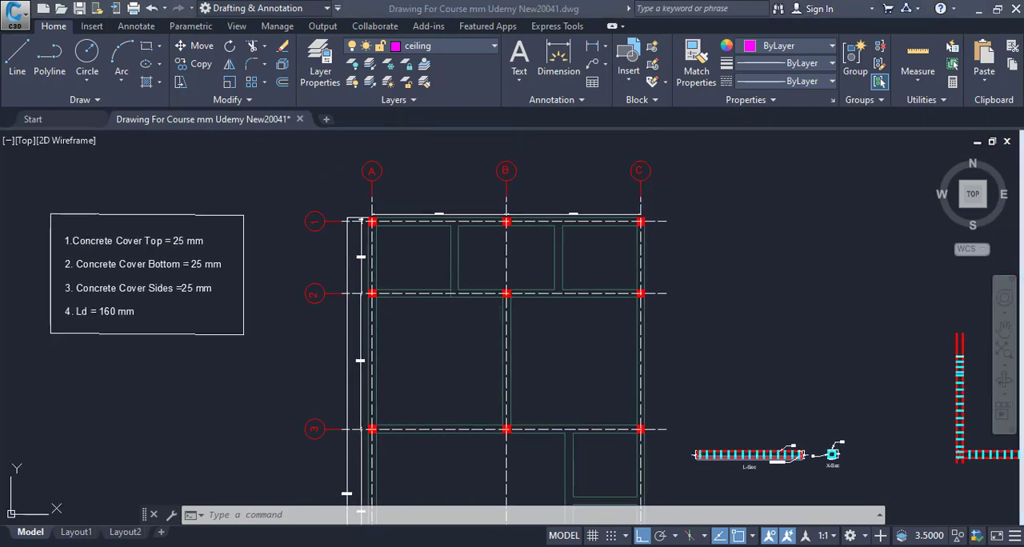
Step: Switch to Excel and review the serial number, description, number, length and breadth columns of the Concrete For Slab On Grade form
{"action": "key", "text": "alt+Tab"}
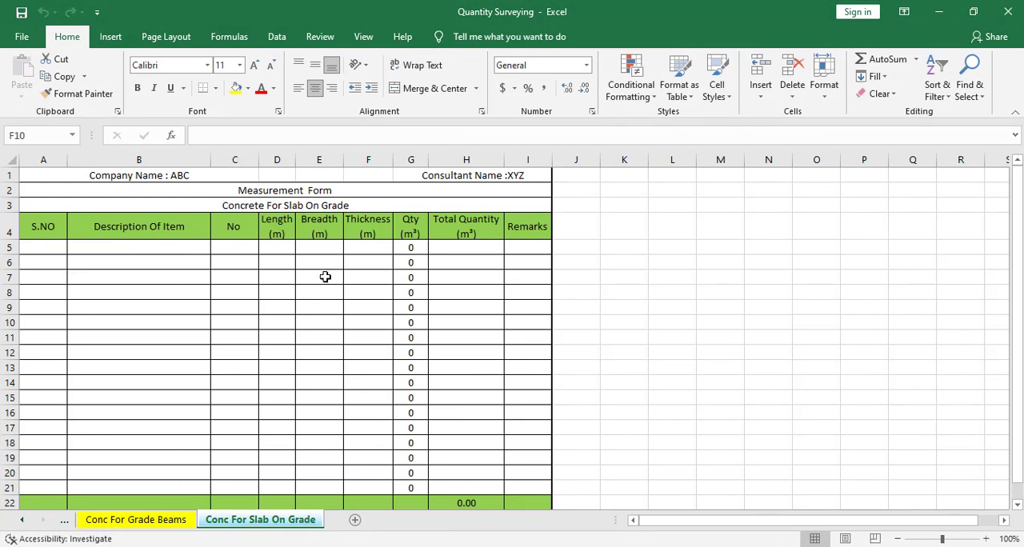
{"action": "left_click", "coordinate": [45, 247]}
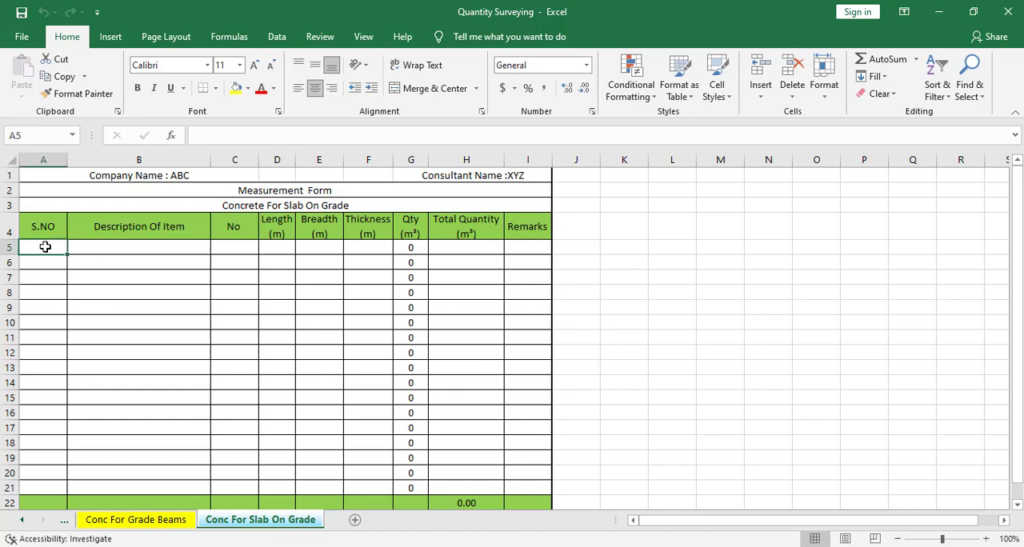
{"action": "left_click", "coordinate": [122, 247]}
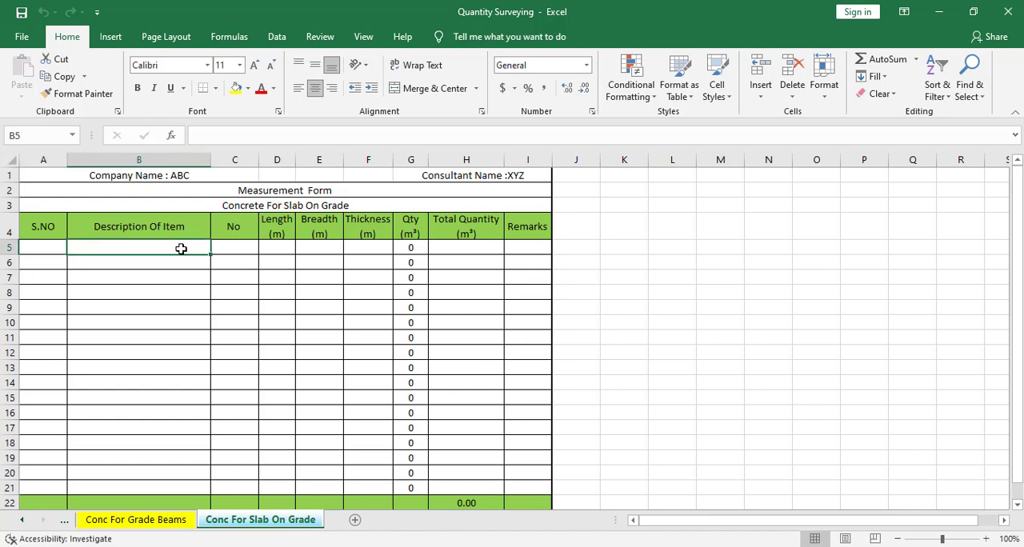
{"action": "left_click", "coordinate": [217, 248]}
{"action": "left_click", "coordinate": [287, 247]}
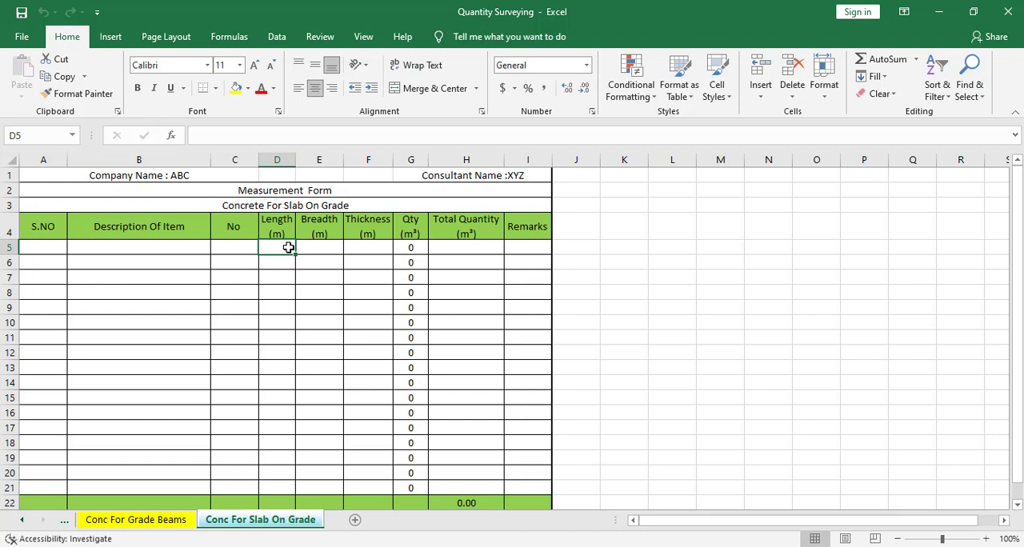
{"action": "left_click", "coordinate": [313, 247]}
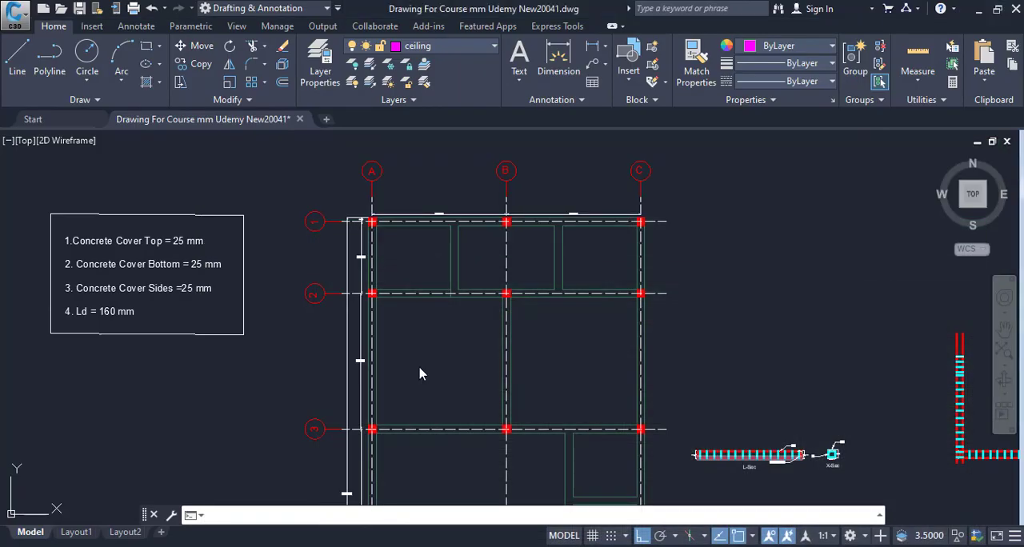
Step: Switch back to the AutoCAD drawing and examine the three slab panels between grid lines 1 and 2
{"action": "scroll", "coordinate": [397, 380], "scroll_direction": "up", "scroll_amount": 5}
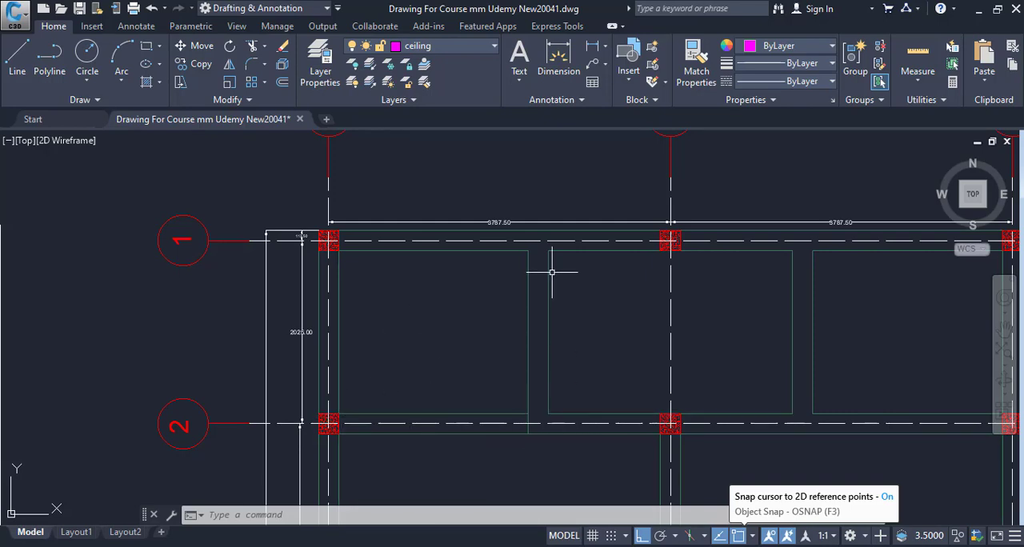
{"action": "left_click_drag", "start_coordinate": [556, 345], "coordinate": [489, 247]}
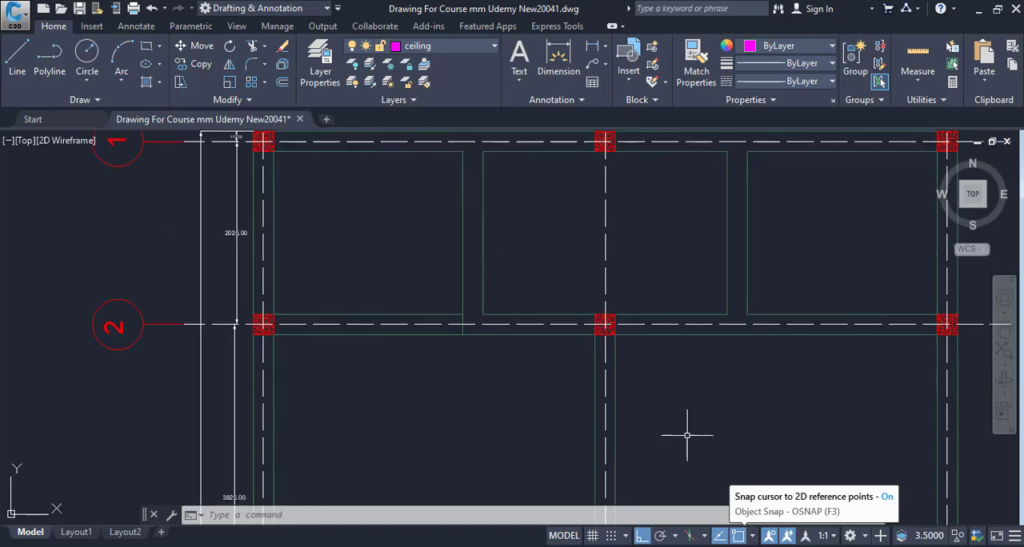
{"action": "left_click_drag", "start_coordinate": [377, 278], "coordinate": [398, 379]}
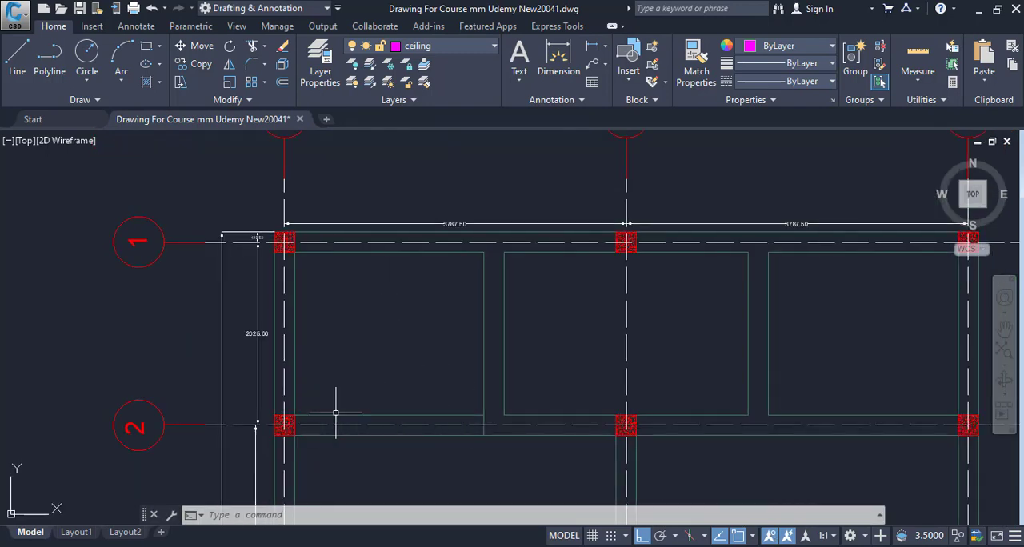
{"action": "mouse_move", "coordinate": [487, 288]}
{"action": "left_mouse_down"}
{"action": "mouse_move", "coordinate": [435, 260]}
{"action": "mouse_move", "coordinate": [402, 297]}
{"action": "left_mouse_up"}
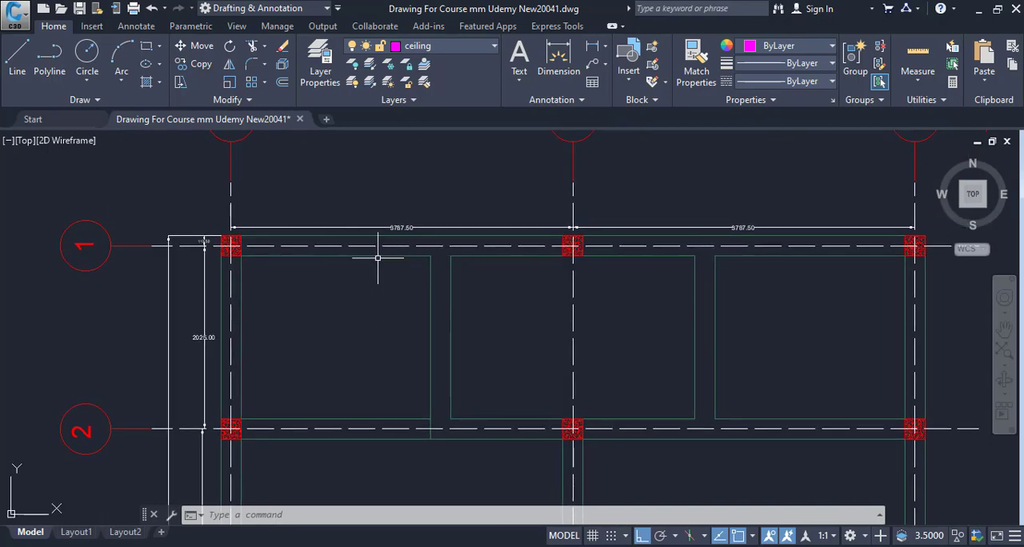
Step: Switch to Excel and merge and center the first row's Length and Breadth cells, D5:E5
{"action": "key", "text": "alt+Tab"}
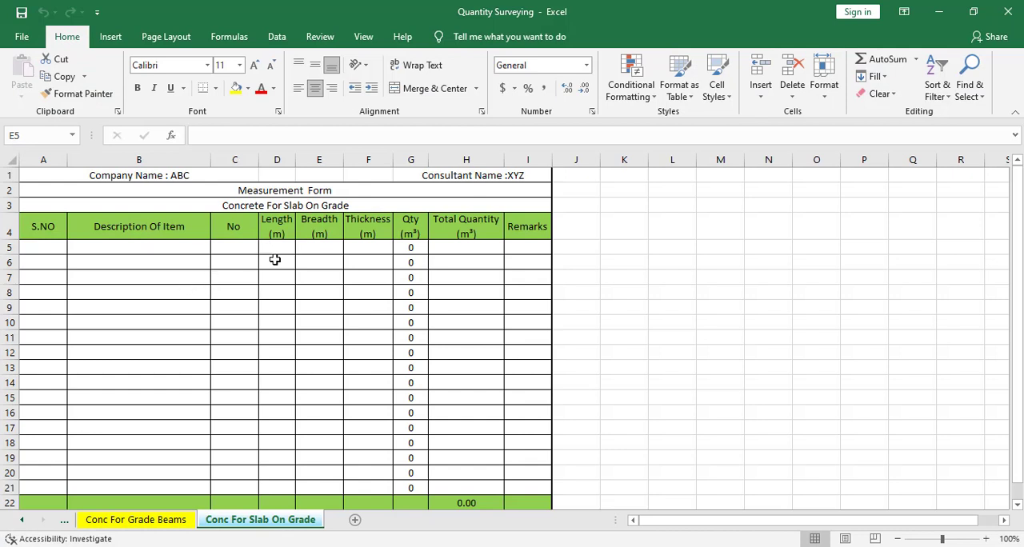
{"action": "left_click_drag", "start_coordinate": [274, 250], "coordinate": [315, 251]}
{"action": "left_click", "coordinate": [302, 266]}
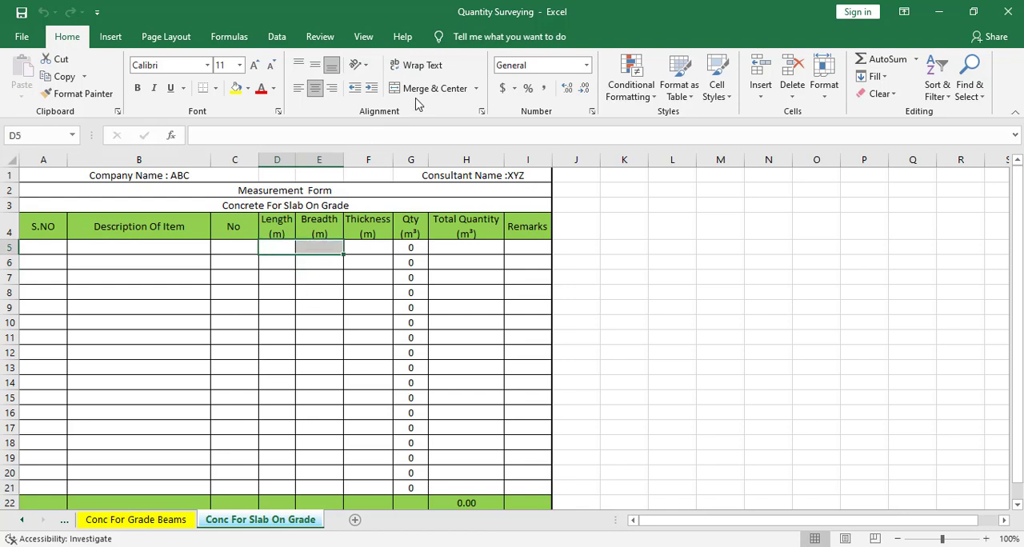
Step: Apply the custom number format "A = " # to the merged cell D5:E5
{"action": "right_click", "coordinate": [300, 249]}
{"action": "left_click", "coordinate": [370, 485]}
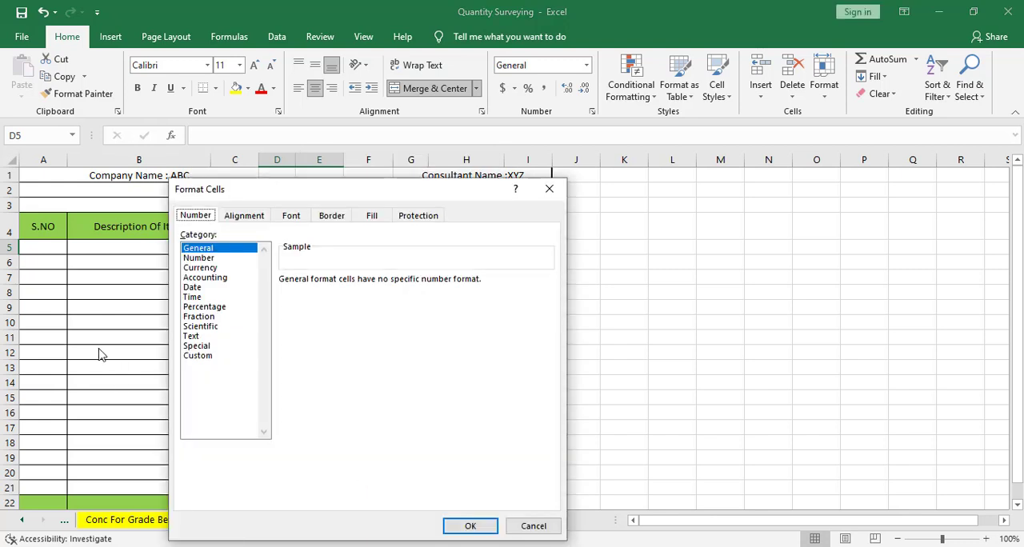
{"action": "left_click", "coordinate": [189, 357]}
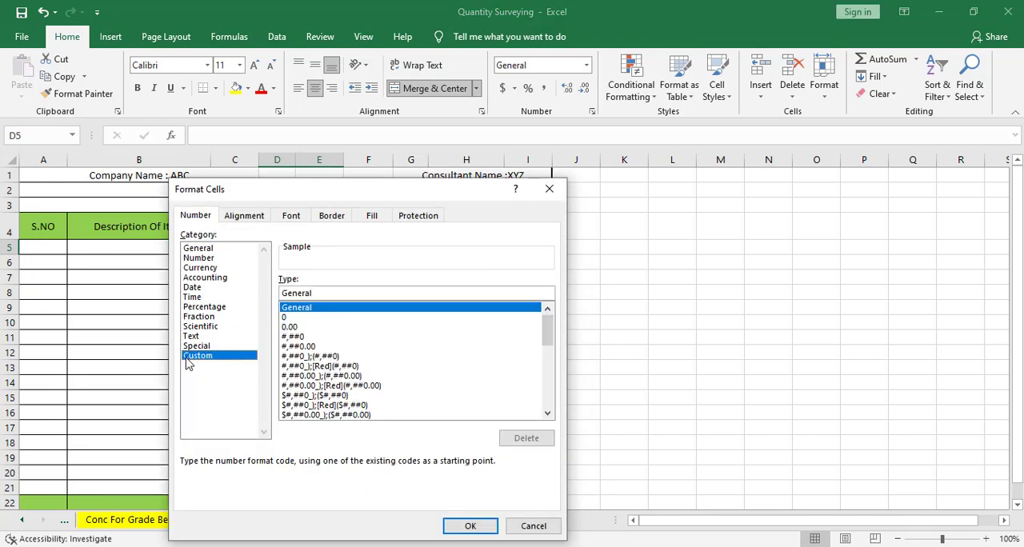
{"action": "double_click", "coordinate": [315, 294]}
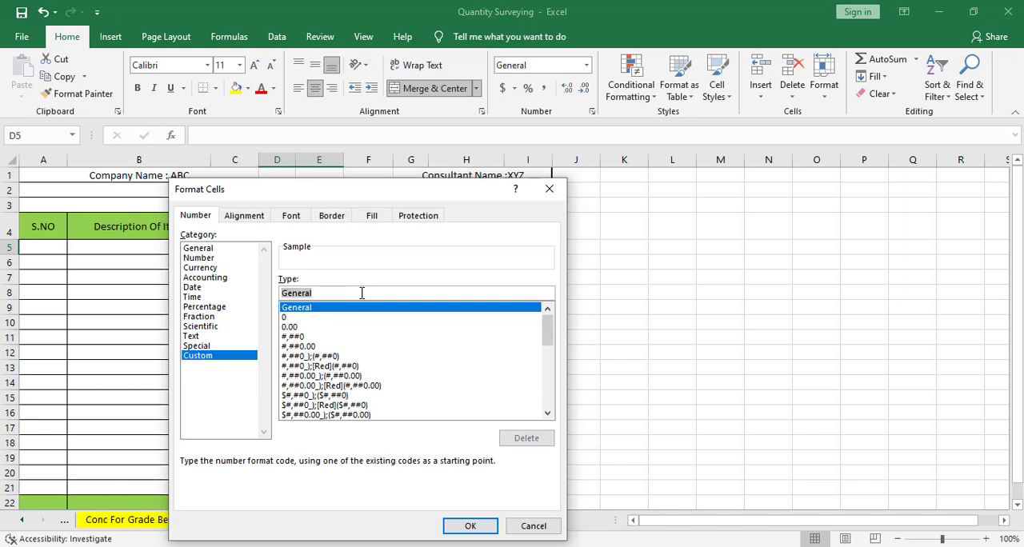
{"action": "type", "text": "\""}
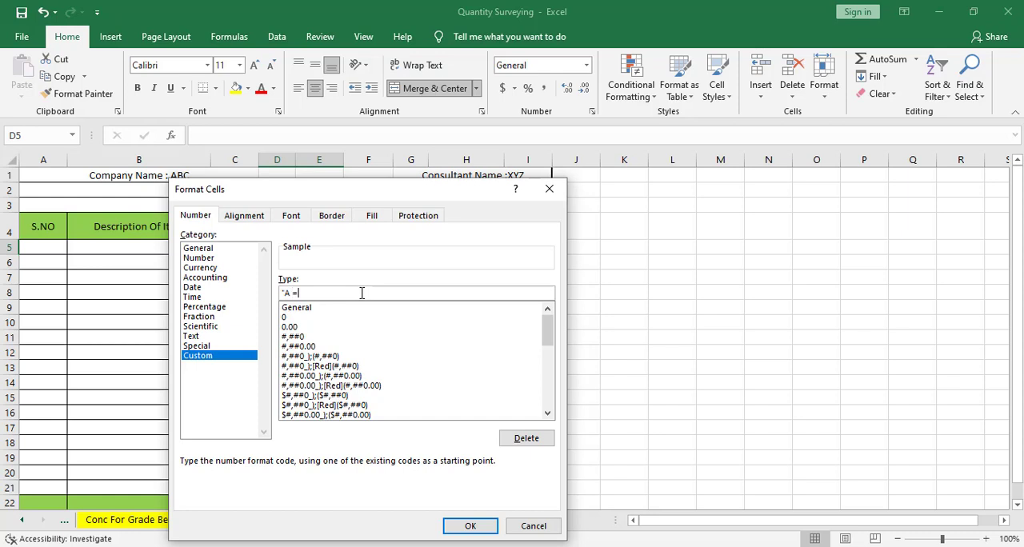
{"action": "type", "text": "A ="}
{"action": "left_click", "coordinate": [329, 296]}
{"action": "left_click", "coordinate": [470, 526]}
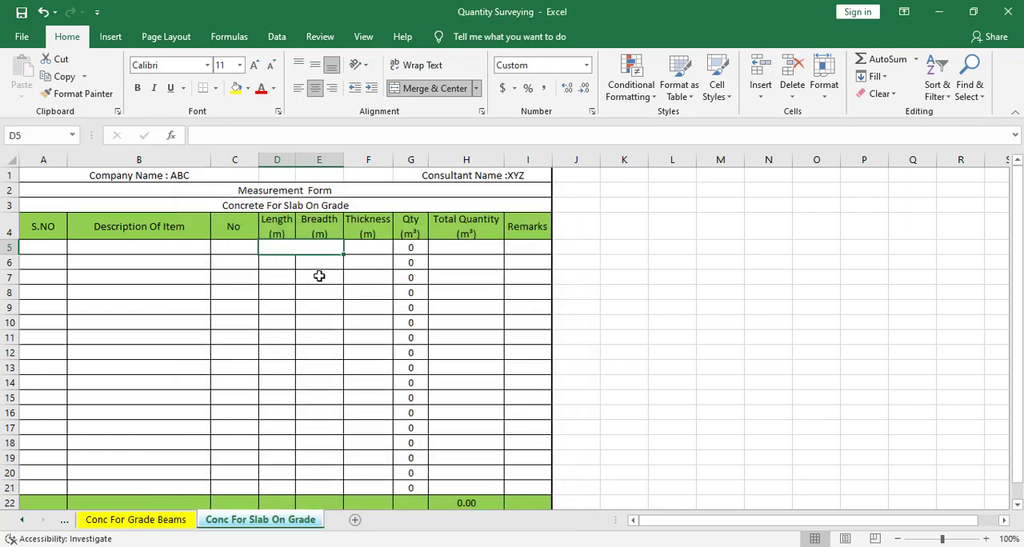
Step: Test the custom format by entering 20.5 and then 19.3 in the merged cell D5
{"action": "type", "text": "2"}
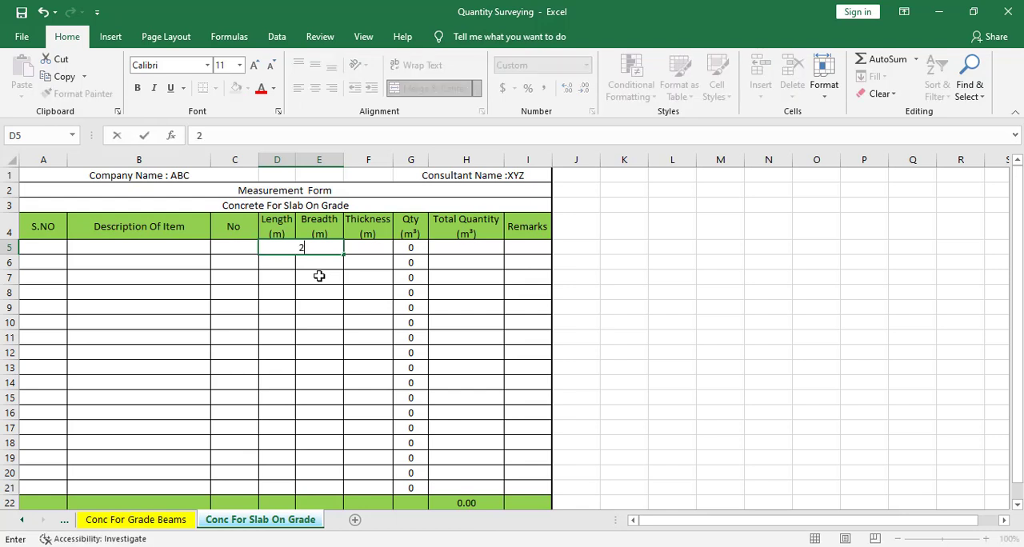
{"action": "type", "text": "0.5"}
{"action": "key", "text": "Return"}
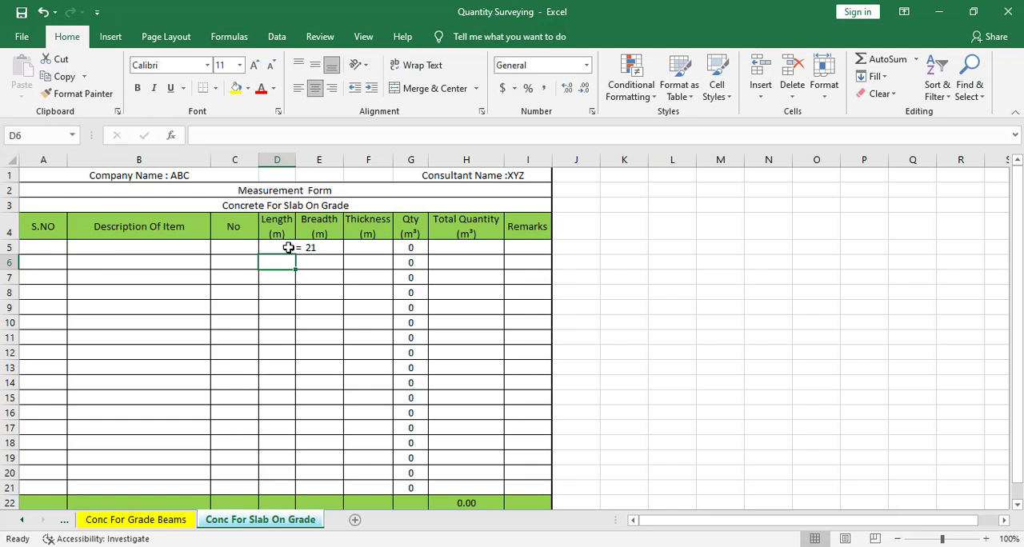
{"action": "left_click", "coordinate": [319, 250]}
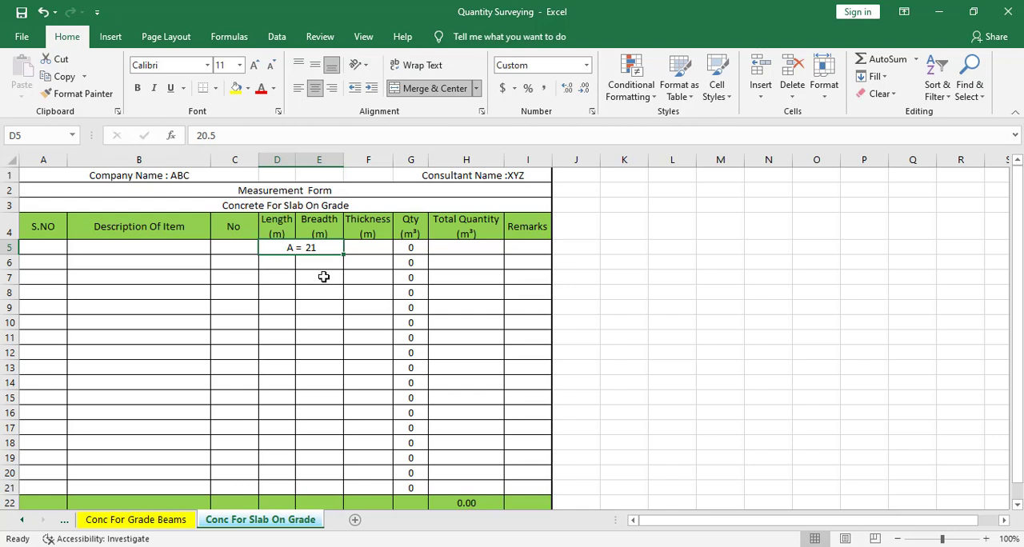
{"action": "type", "text": "19"}
{"action": "type", "text": ".2"}
{"action": "key", "text": "Return"}
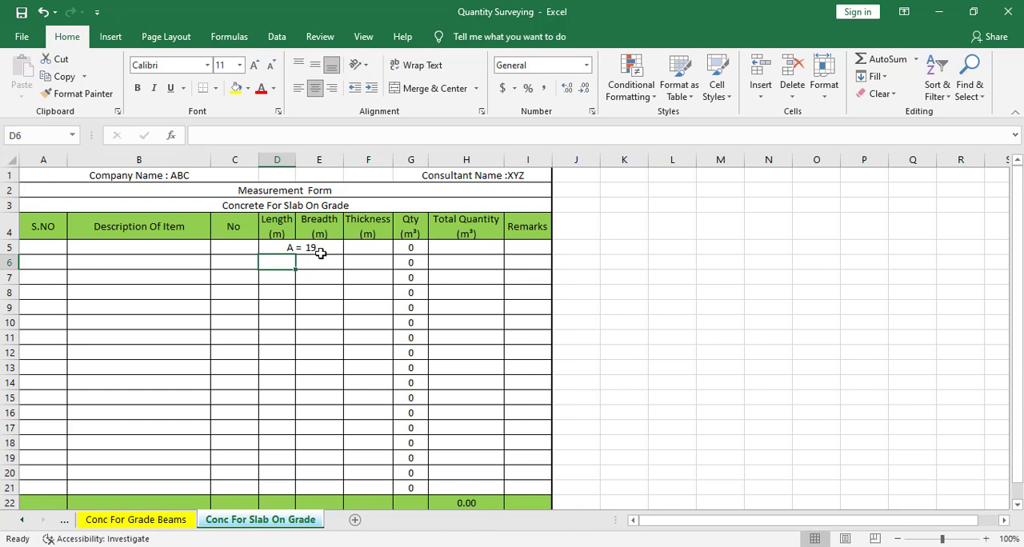
Step: Change the merged cell D5's custom number format to "A = " ##.## so it shows two decimal places
{"action": "left_click", "coordinate": [321, 250]}
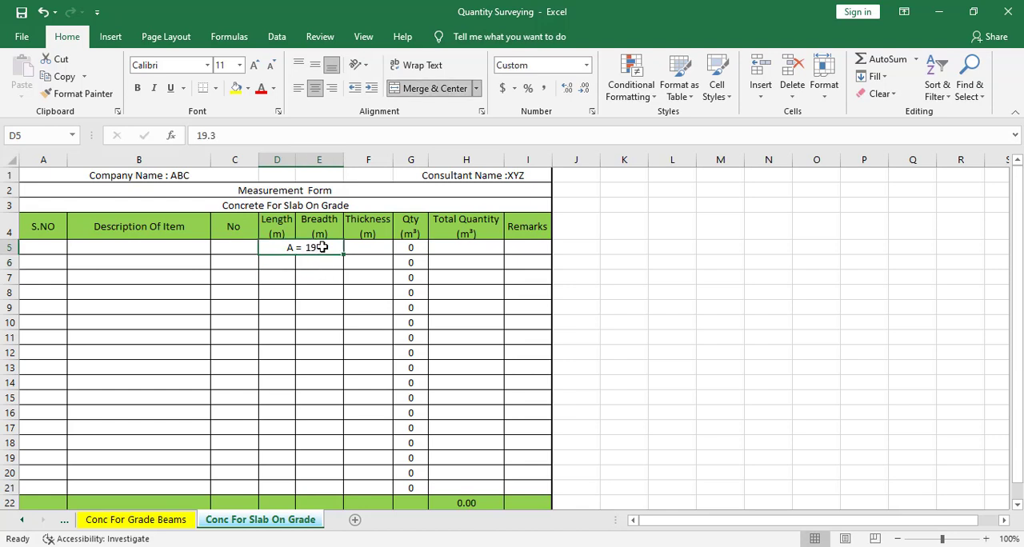
{"action": "right_click", "coordinate": [320, 249]}
{"action": "left_click", "coordinate": [376, 479]}
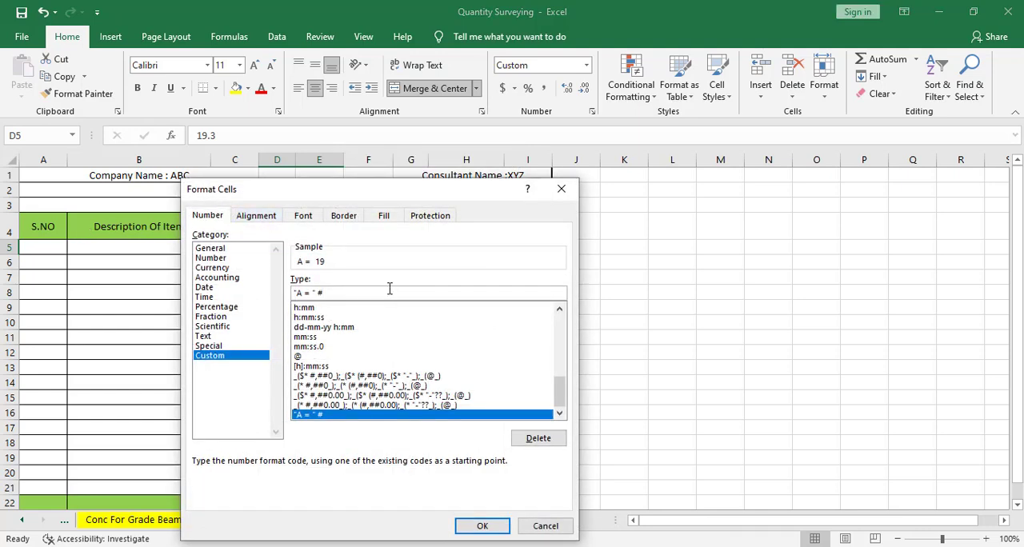
{"action": "type", "text": "#.##"}
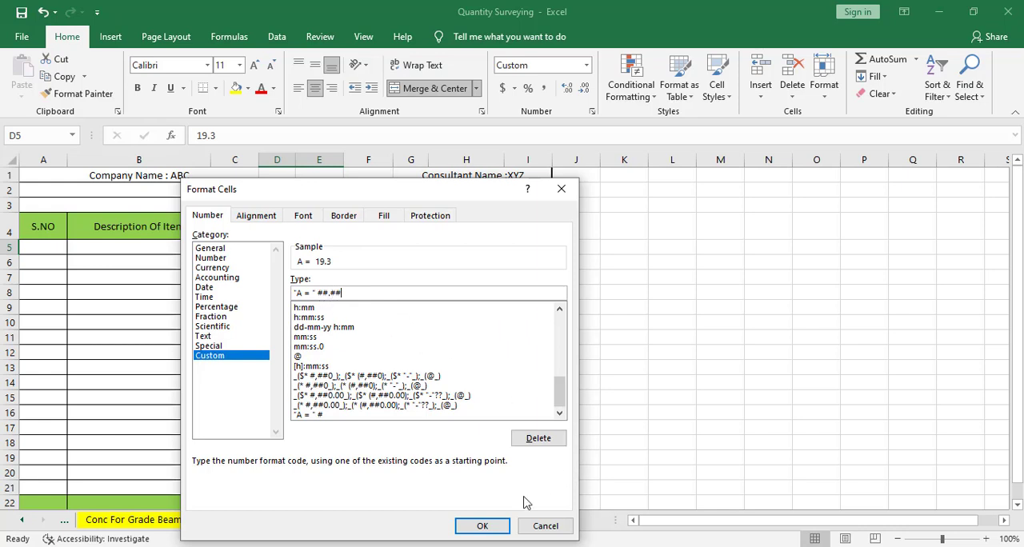
{"action": "left_click", "coordinate": [484, 525]}
{"action": "left_click", "coordinate": [315, 290]}
{"action": "left_click", "coordinate": [317, 246]}
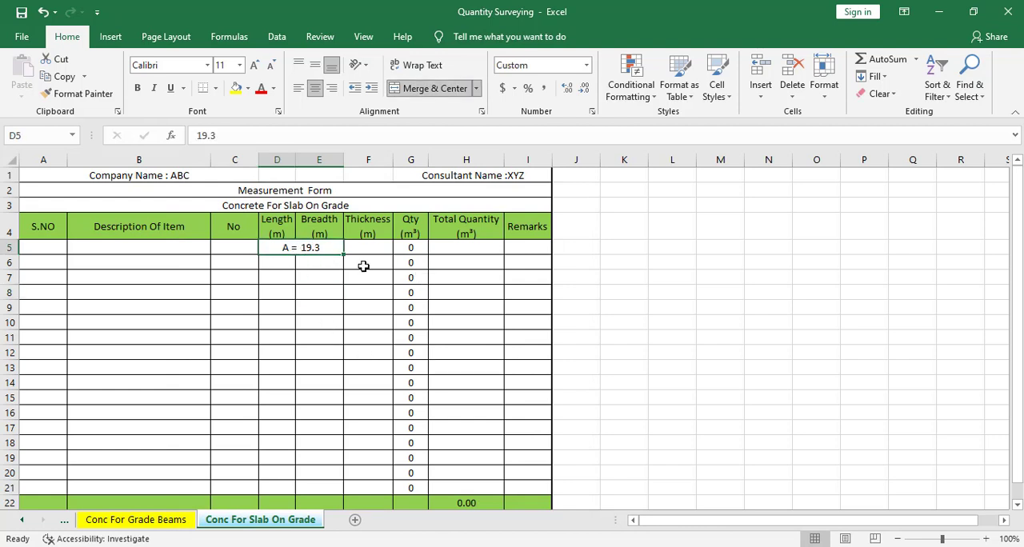
Step: Test the two-decimal format with the value 19.54 in the merged cell D5, and clear the cell
{"action": "key", "text": "F2"}
{"action": "key", "text": "BackSpace"}
{"action": "type", "text": "54"}
{"action": "key", "text": "ctrl+Return"}
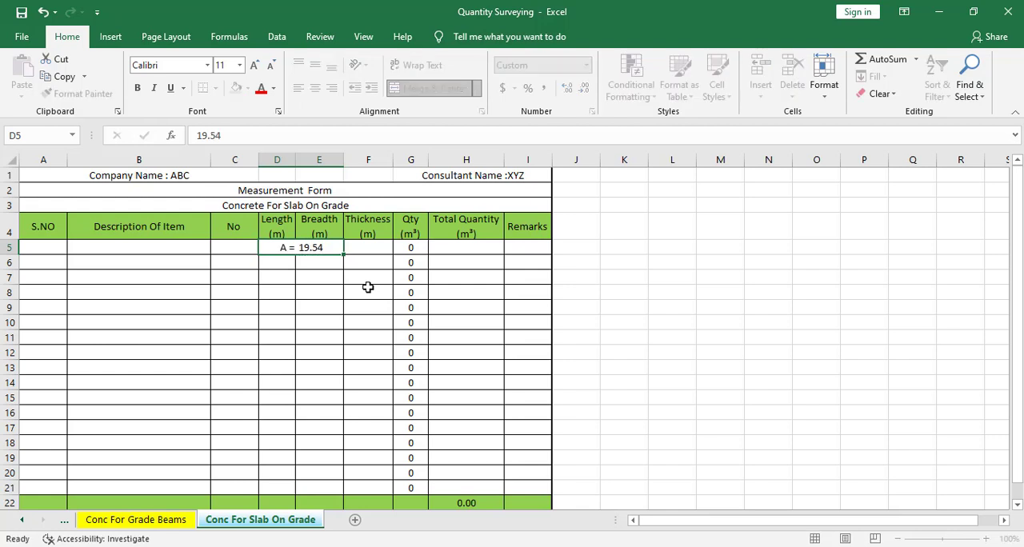
{"action": "left_click", "coordinate": [293, 264]}
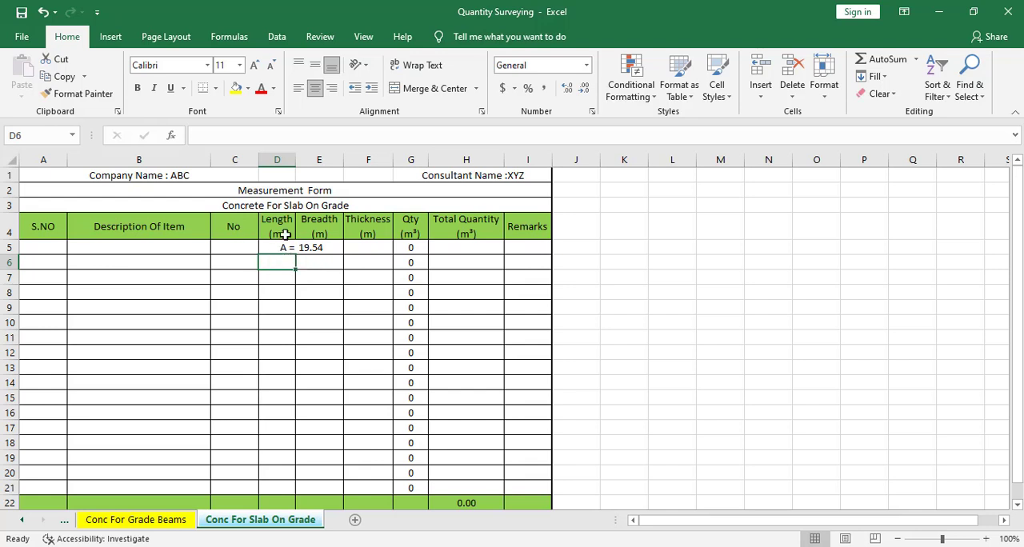
{"action": "left_click", "coordinate": [314, 274]}
{"action": "left_click", "coordinate": [300, 245]}
{"action": "left_click", "coordinate": [304, 276]}
{"action": "left_click", "coordinate": [295, 245]}
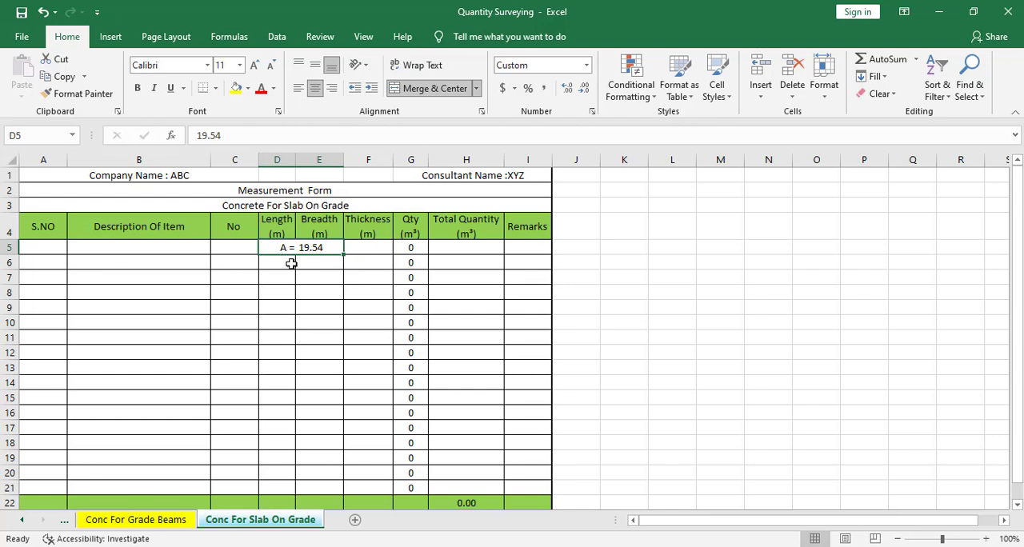
{"action": "key", "text": "BackSpace"}
{"action": "left_click", "coordinate": [290, 275]}
Step: Copy the merged cell D5's formatting to the Length and Breadth cells in rows 6 through 21
{"action": "left_click", "coordinate": [296, 249]}
{"action": "left_click", "coordinate": [77, 94]}
{"action": "mouse_move", "coordinate": [280, 266]}
{"action": "left_mouse_down"}
{"action": "mouse_move", "coordinate": [342, 399]}
{"action": "mouse_move", "coordinate": [338, 490]}
{"action": "left_mouse_up"}
{"action": "left_click", "coordinate": [310, 276]}
{"action": "left_click", "coordinate": [328, 296]}
{"action": "left_click", "coordinate": [295, 318]}
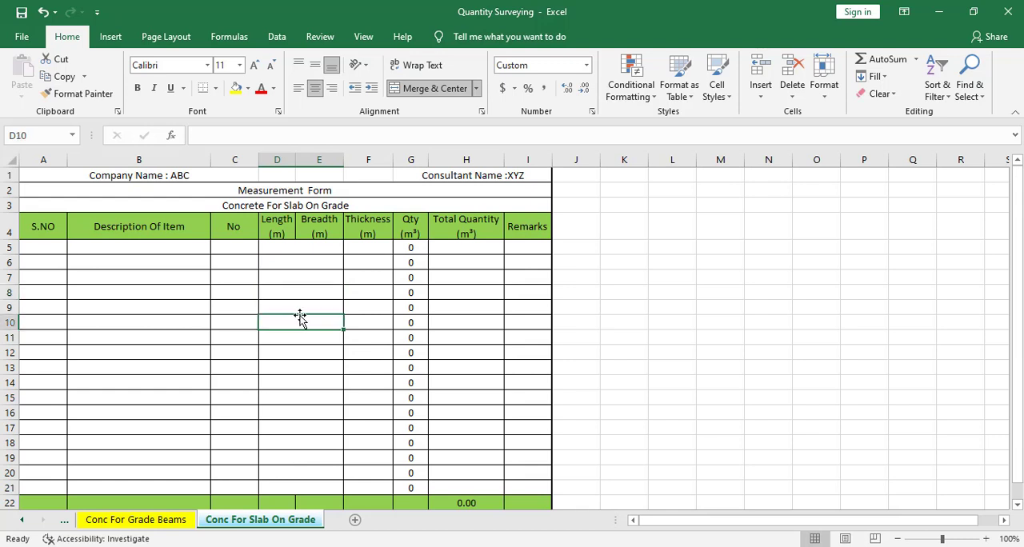
Step: Test the copied area format with the value 20.8 in the merged cell D10, and clear the cell
{"action": "type", "text": "20.8"}
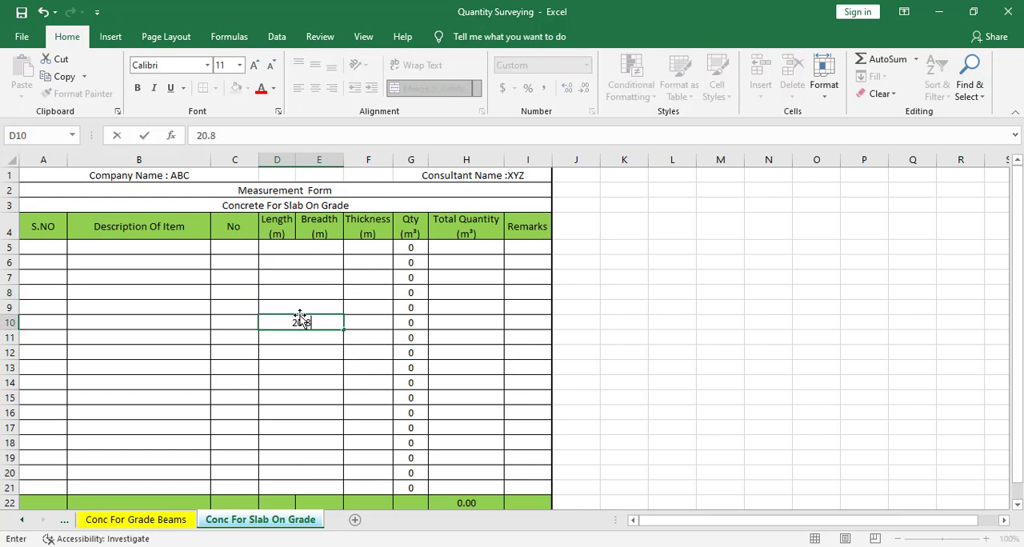
{"action": "key", "text": "Return"}
{"action": "left_click", "coordinate": [300, 323]}
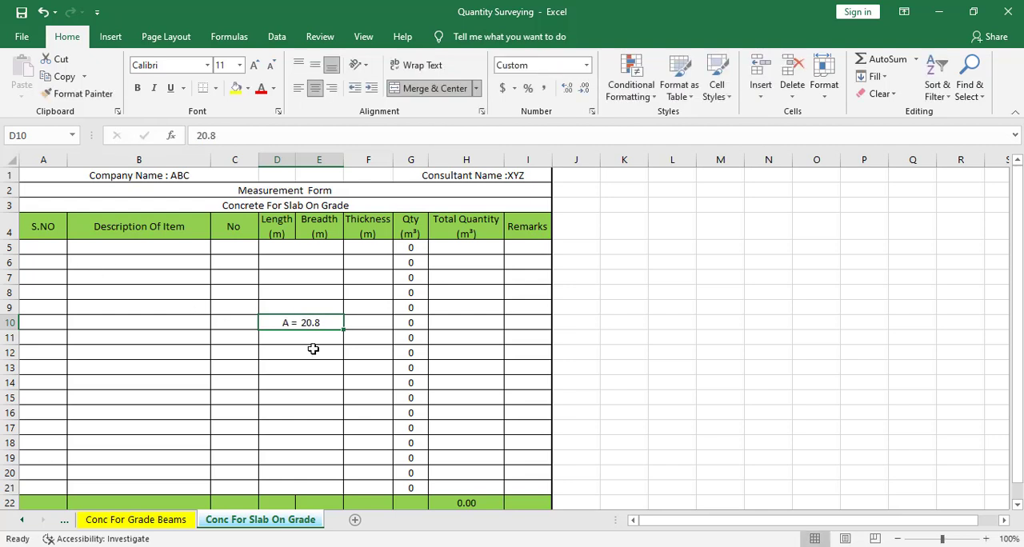
{"action": "key", "text": "Delete"}
Step: Enter serial number 1 in the first row of the measurement form, cell A5
{"action": "left_click", "coordinate": [28, 261]}
{"action": "left_click", "coordinate": [39, 249]}
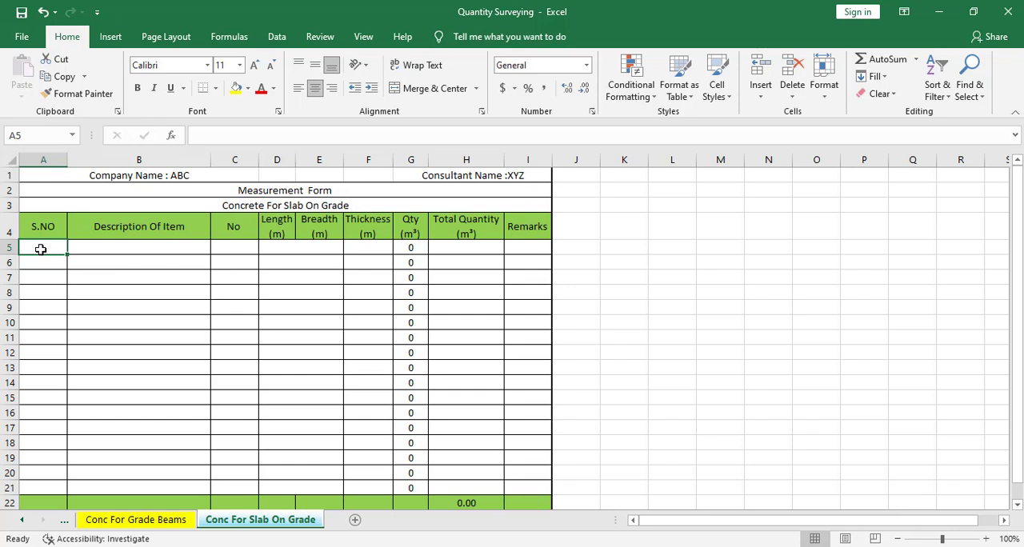
{"action": "key", "text": "Tab"}
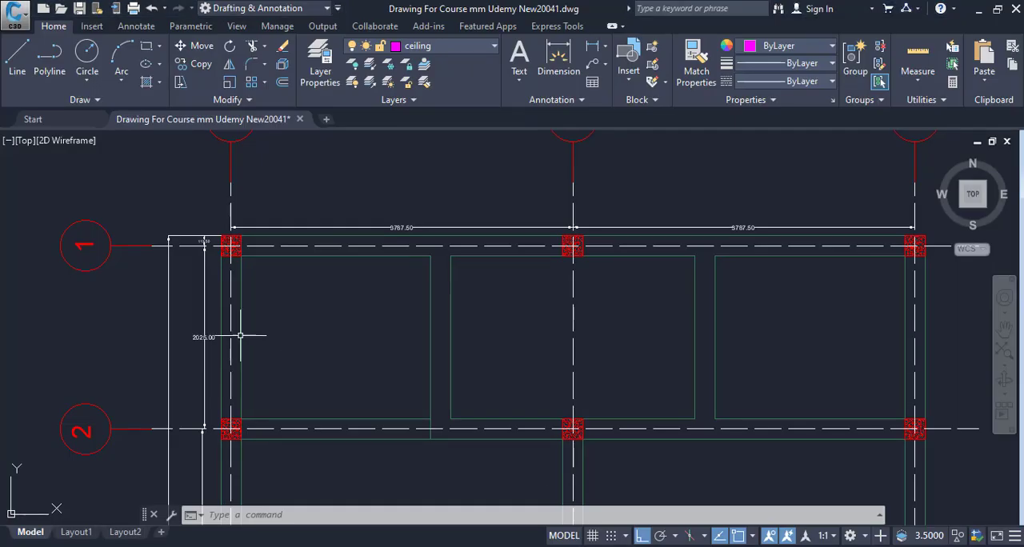
Step: Switch to the AutoCAD floor plan and examine the slab panels between grid lines 1 and 2
{"action": "left_click_drag", "start_coordinate": [240, 333], "coordinate": [279, 361]}
{"action": "scroll", "coordinate": [263, 318], "scroll_direction": "down", "scroll_amount": 2}
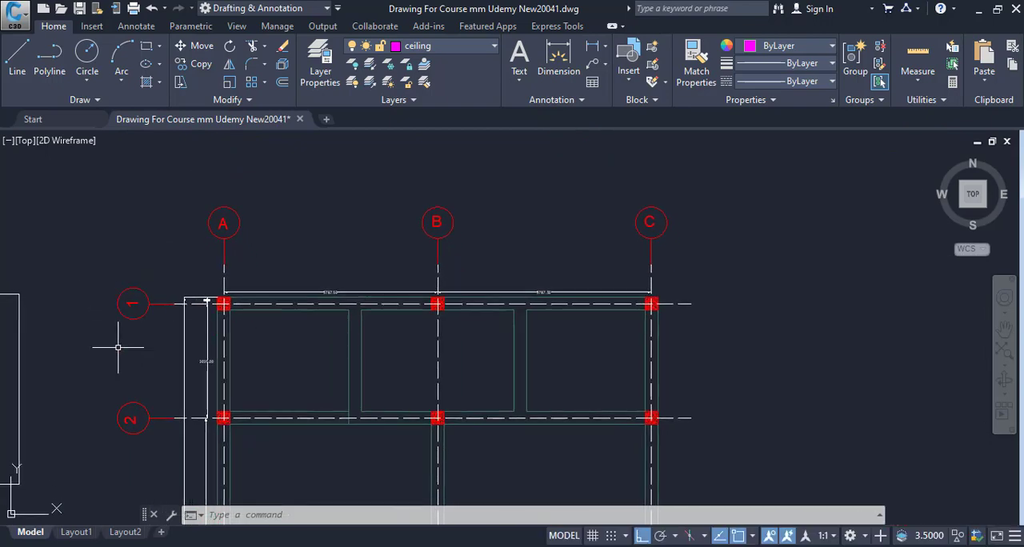
{"action": "left_click_drag", "start_coordinate": [157, 366], "coordinate": [170, 278]}
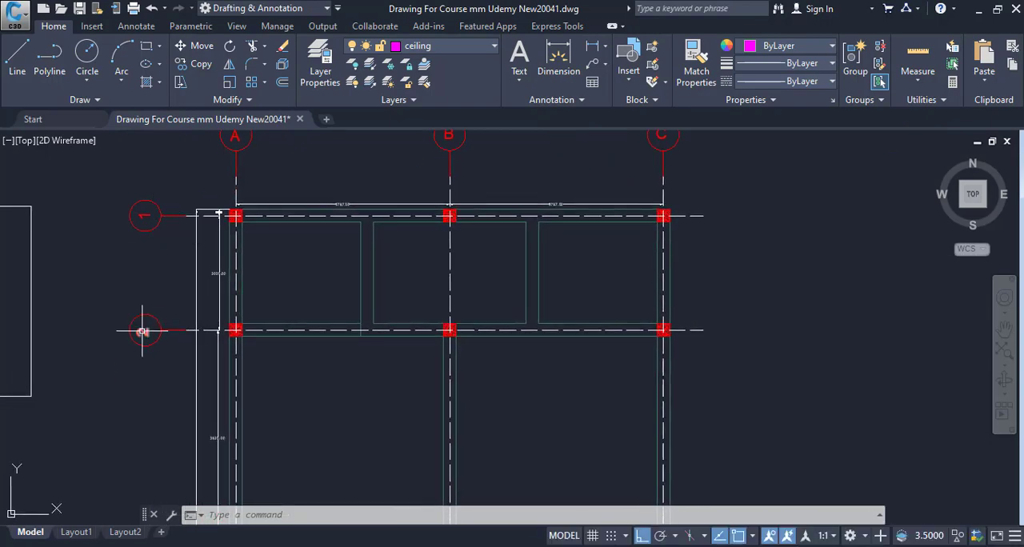
{"action": "left_click_drag", "start_coordinate": [143, 331], "coordinate": [146, 351]}
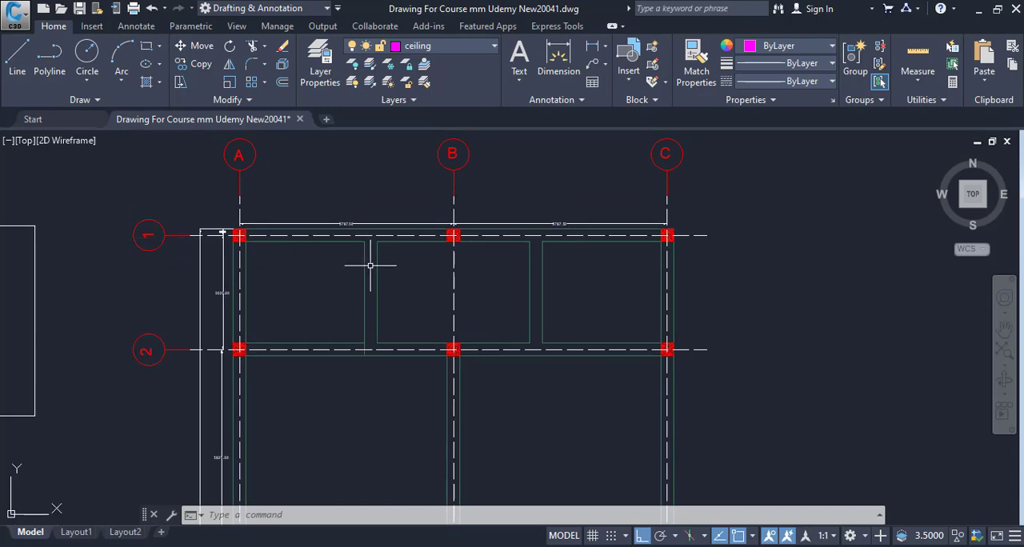
{"action": "left_click_drag", "start_coordinate": [613, 270], "coordinate": [573, 263]}
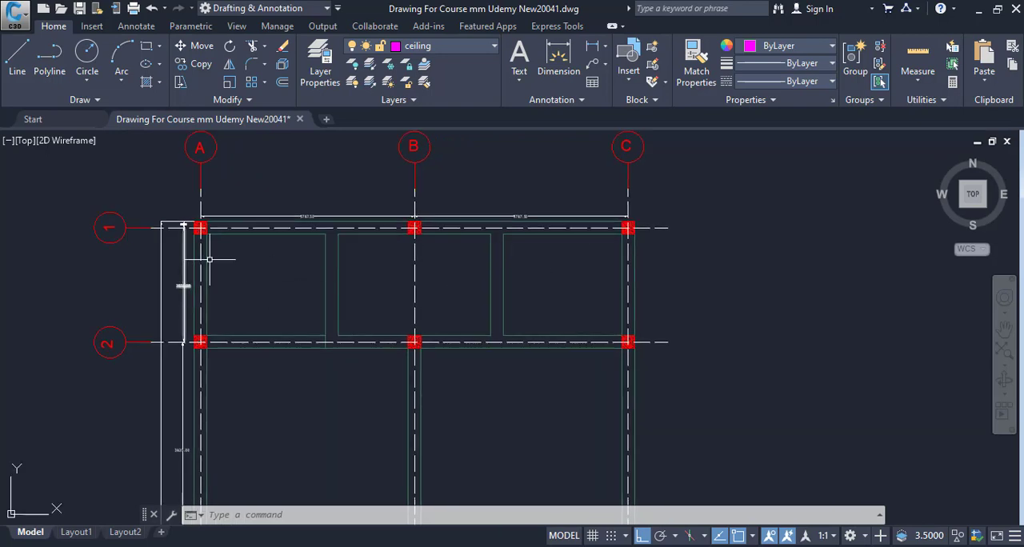
{"action": "left_click_drag", "start_coordinate": [404, 274], "coordinate": [406, 287]}
{"action": "scroll", "coordinate": [248, 258], "scroll_direction": "up", "scroll_amount": 2}
{"action": "left_click_drag", "start_coordinate": [289, 262], "coordinate": [265, 237]}
{"action": "scroll", "coordinate": [304, 235], "scroll_direction": "down", "scroll_amount": 4}
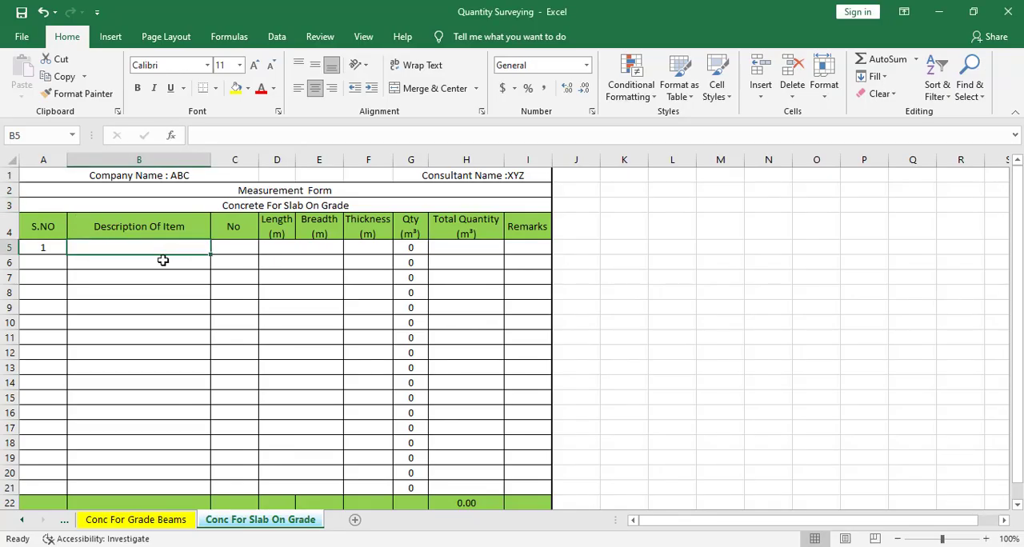
Step: Back in the Excel form, enter the description "Slab On Grade b/w grid 1&2" in cell B5
{"action": "type", "text": "Slab On "}
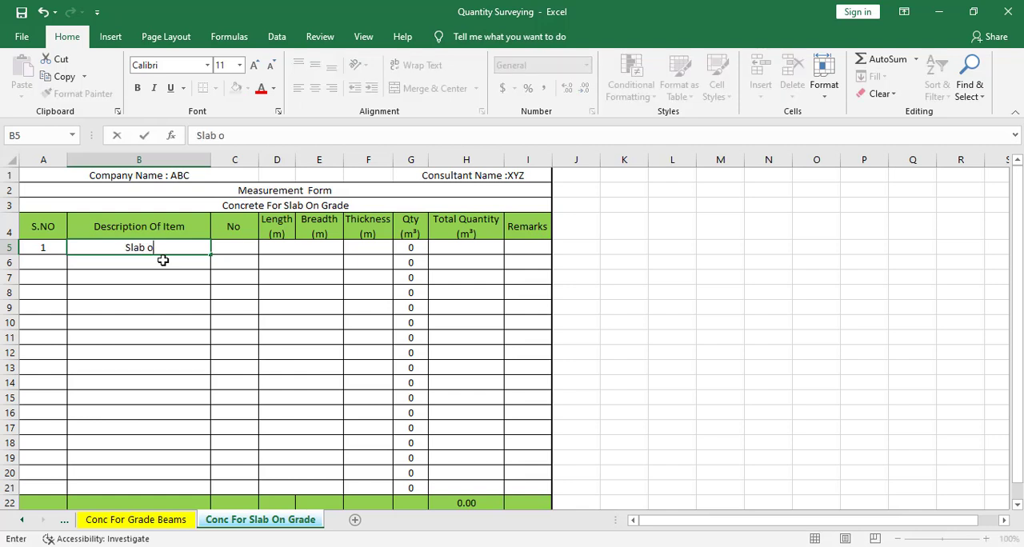
{"action": "type", "text": "Grade"}
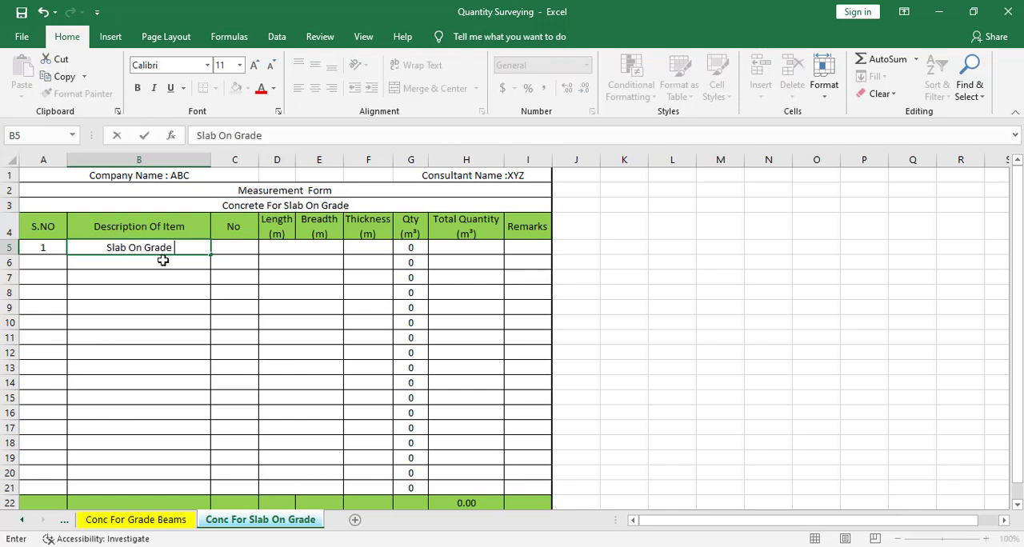
{"action": "type", "text": " b/w grid"}
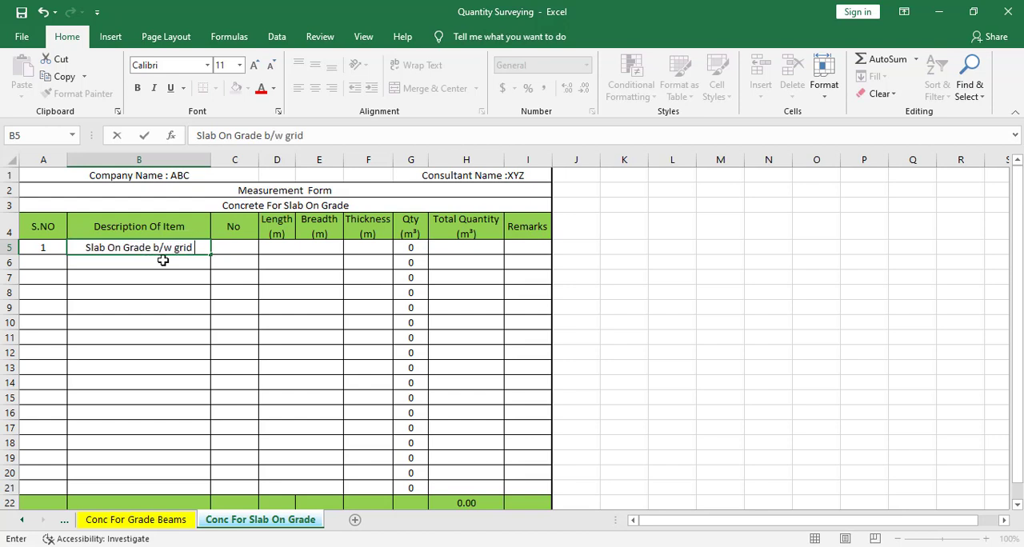
{"action": "type", "text": " 1"}
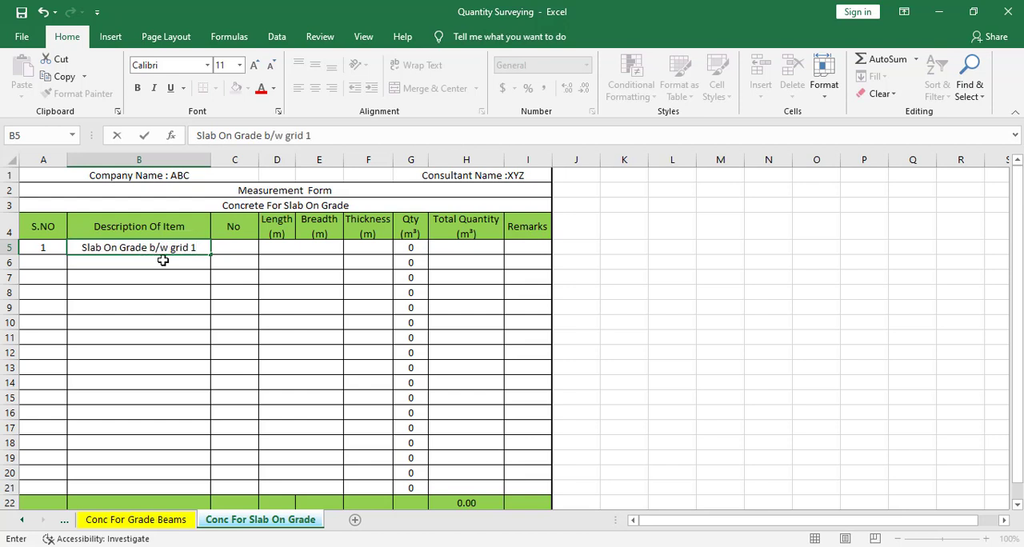
{"action": "type", "text": "&"}
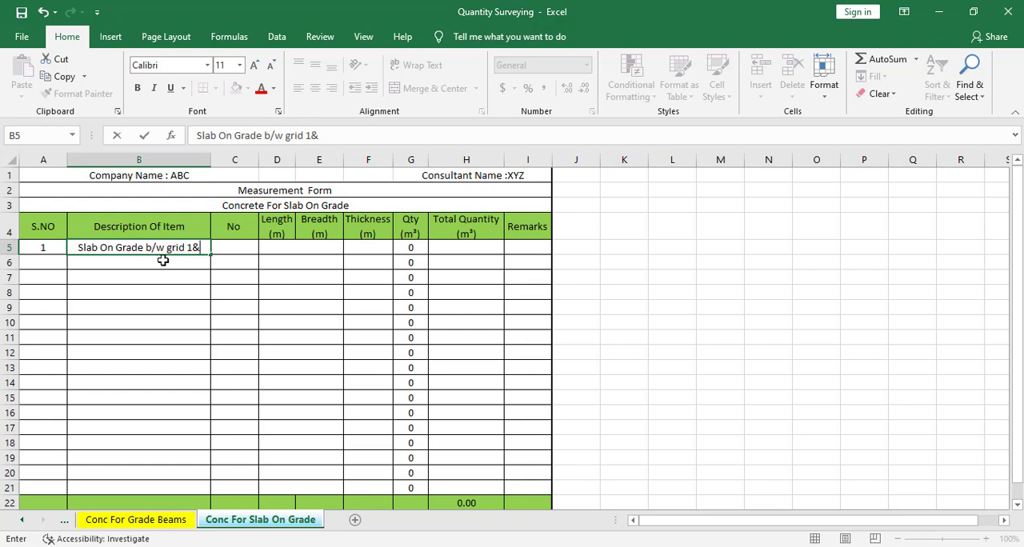
{"action": "type", "text": "2"}
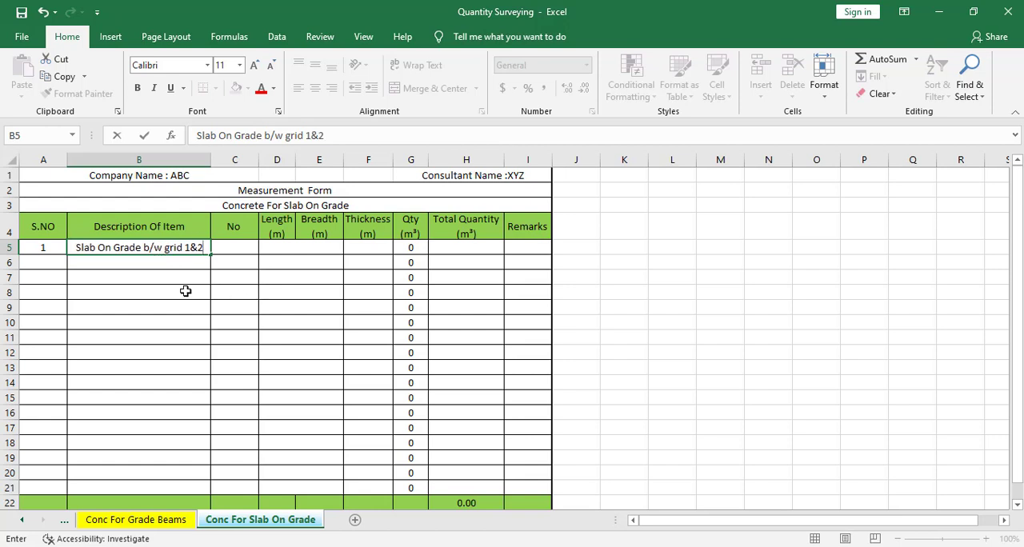
{"action": "left_click", "coordinate": [184, 291]}
{"action": "left_click", "coordinate": [241, 251]}
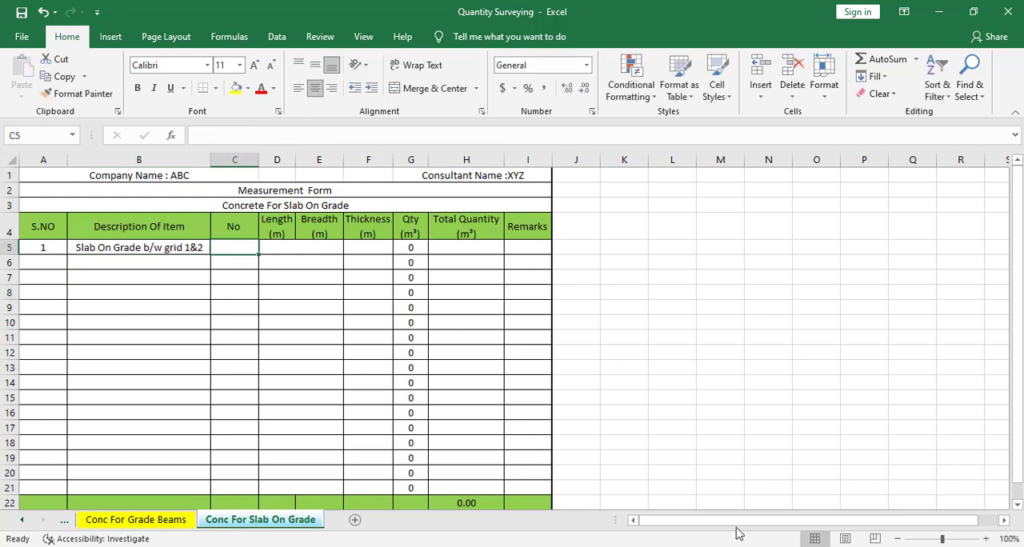
Step: Enter "Portion 1" as the item description in cell B6
{"action": "left_click", "coordinate": [173, 274]}
{"action": "left_click", "coordinate": [179, 266]}
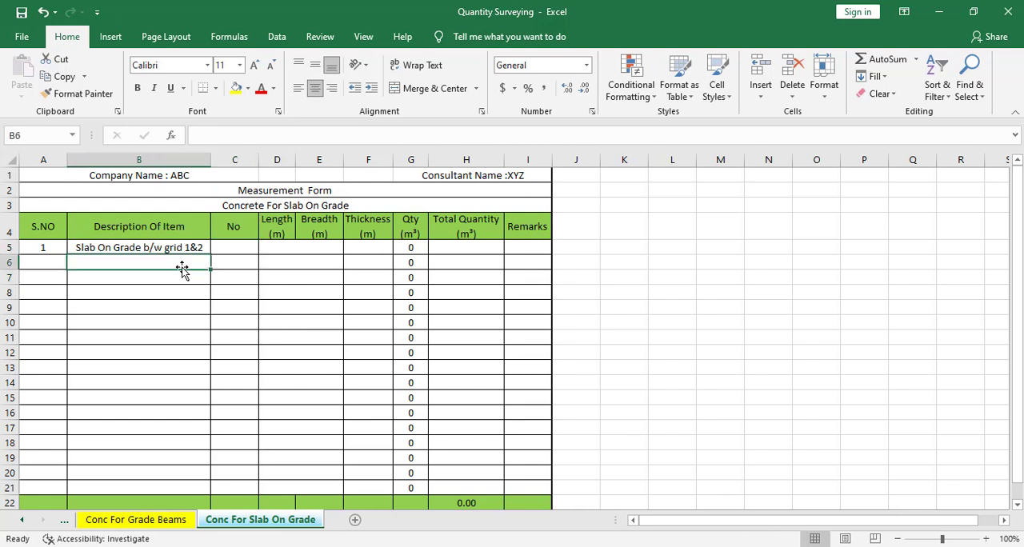
{"action": "type", "text": "Porti"}
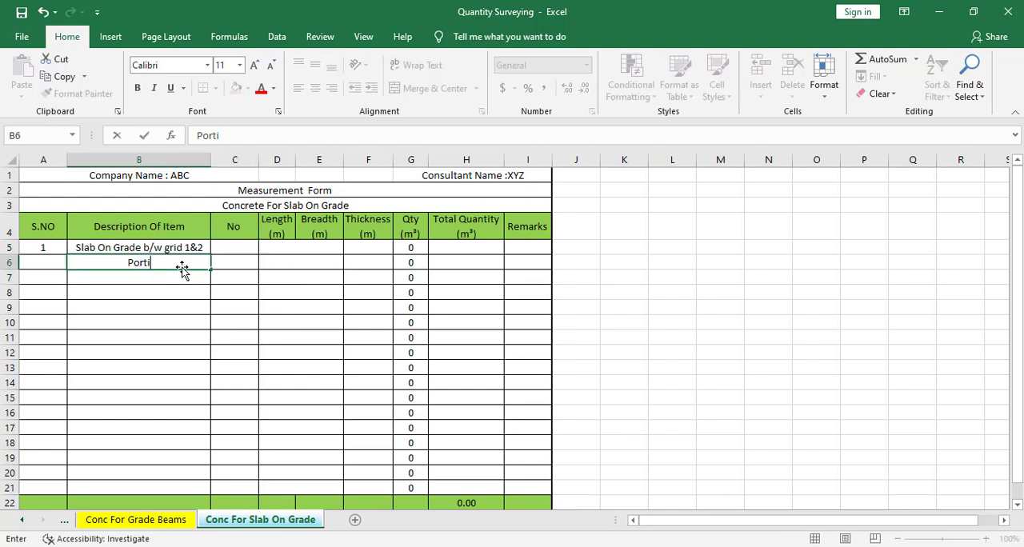
{"action": "type", "text": "on 1"}
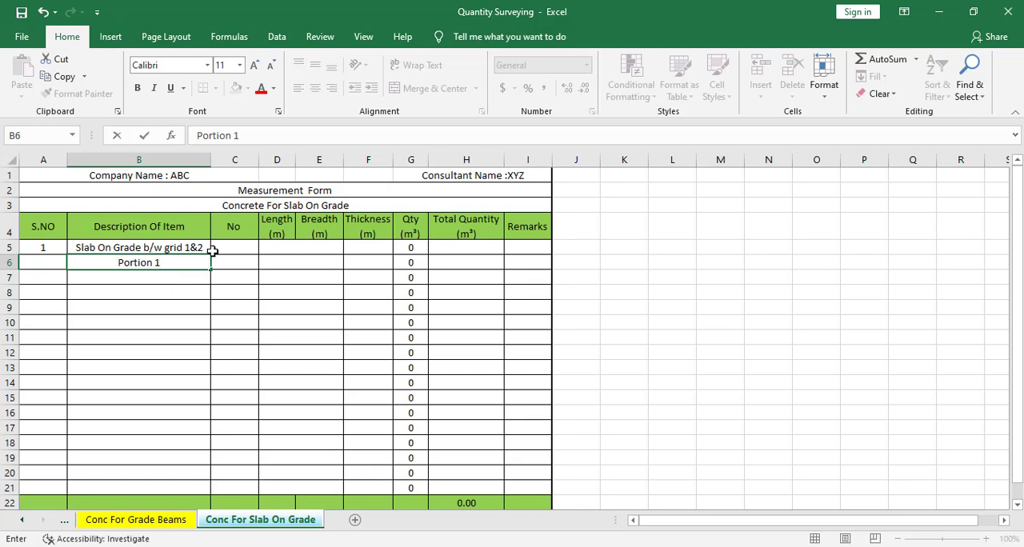
{"action": "left_click", "coordinate": [235, 260]}
Step: In the AutoCAD plan, draw a 2100 by 1800 mm rectangle over the slab panel beside grid A, between grids 1 and 2
{"action": "key", "text": "alt+Tab"}
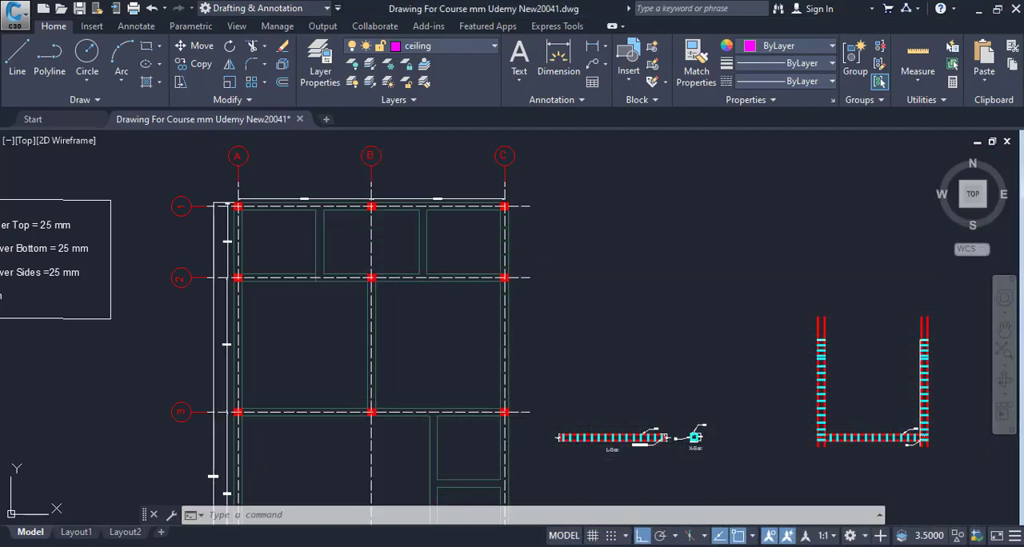
{"action": "left_click_drag", "start_coordinate": [277, 231], "coordinate": [277, 254]}
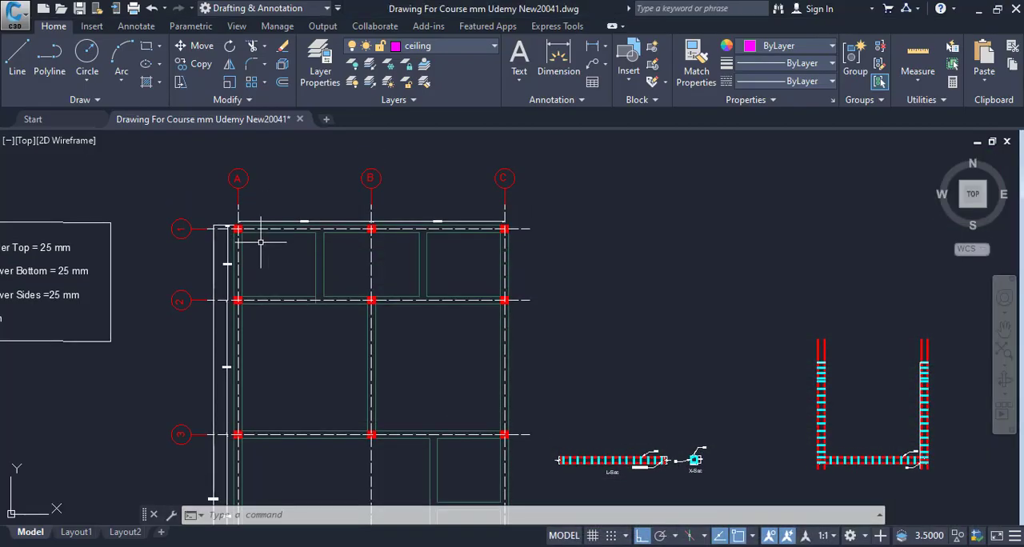
{"action": "scroll", "coordinate": [280, 272], "scroll_direction": "up", "scroll_amount": 5}
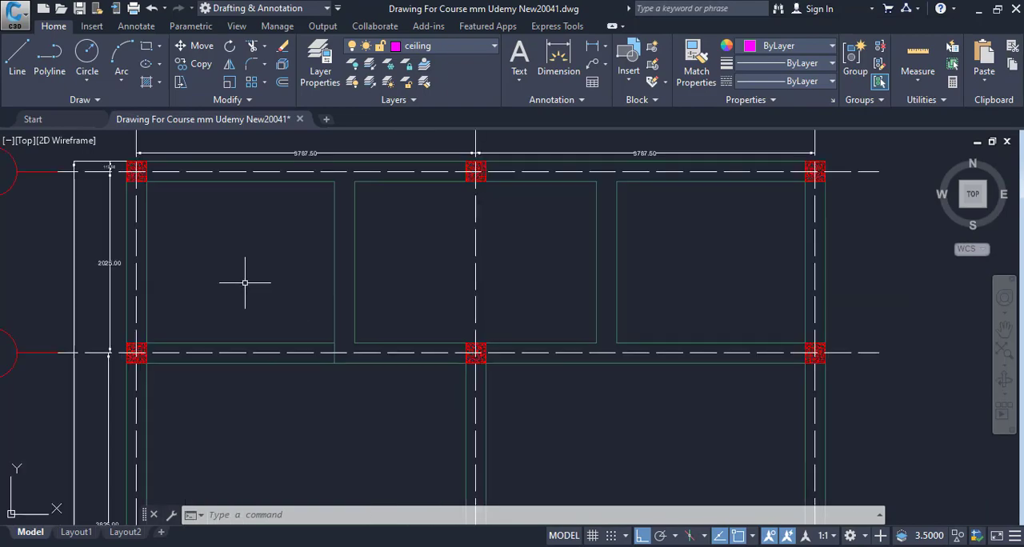
{"action": "key", "text": "alt+Tab"}
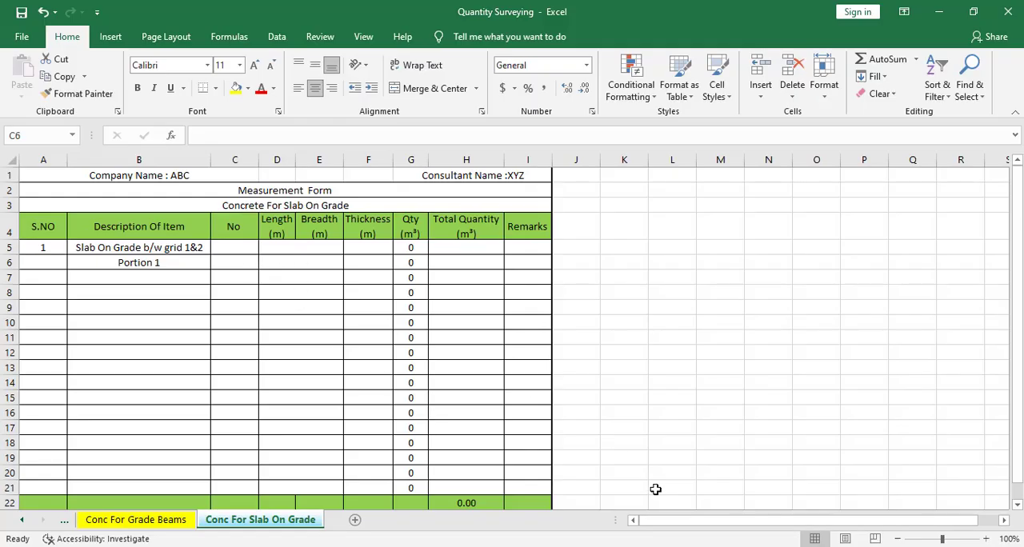
{"action": "key", "text": "alt+Tab"}
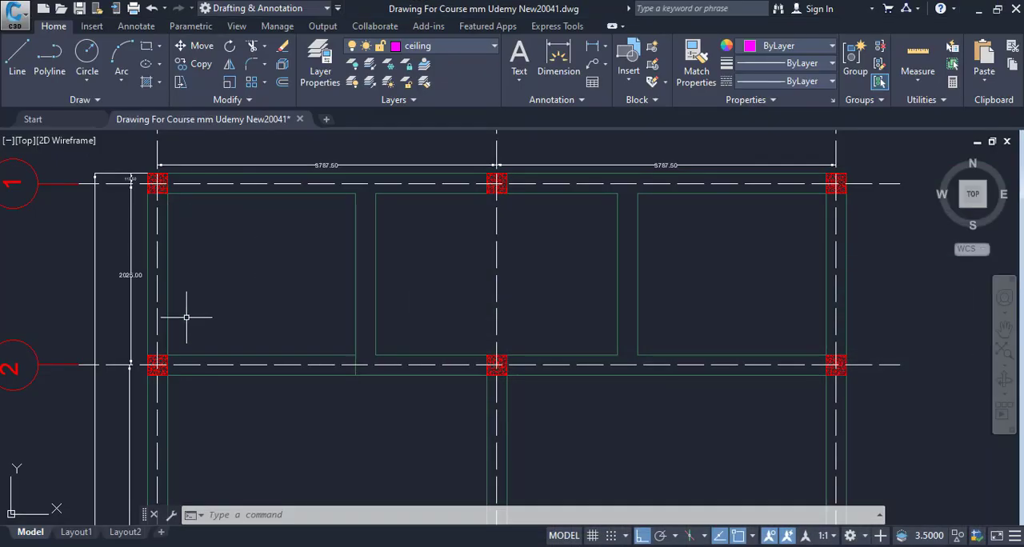
{"action": "scroll", "coordinate": [184, 252], "scroll_direction": "up", "scroll_amount": 2}
{"action": "scroll", "coordinate": [293, 247], "scroll_direction": "up", "scroll_amount": 1}
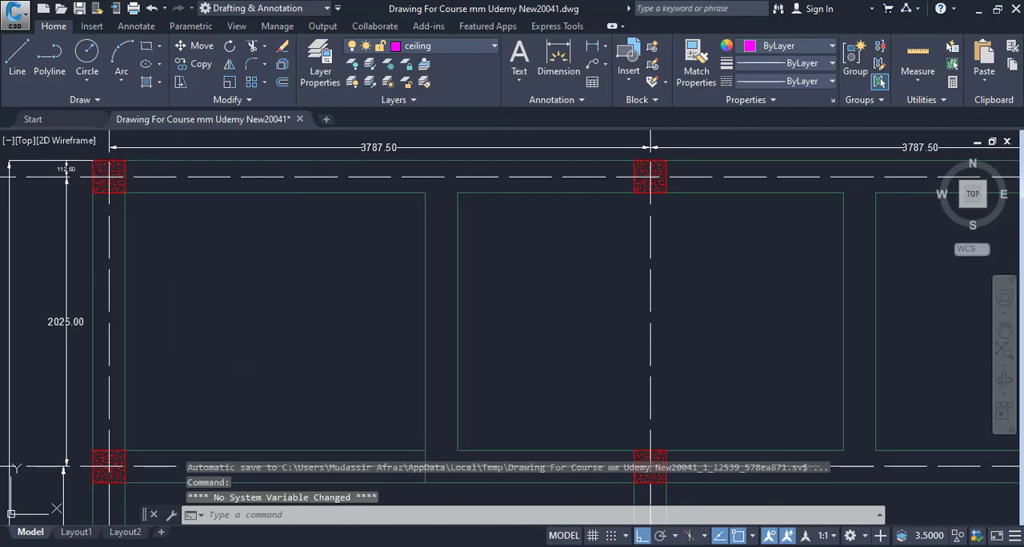
{"action": "key", "text": "Return"}
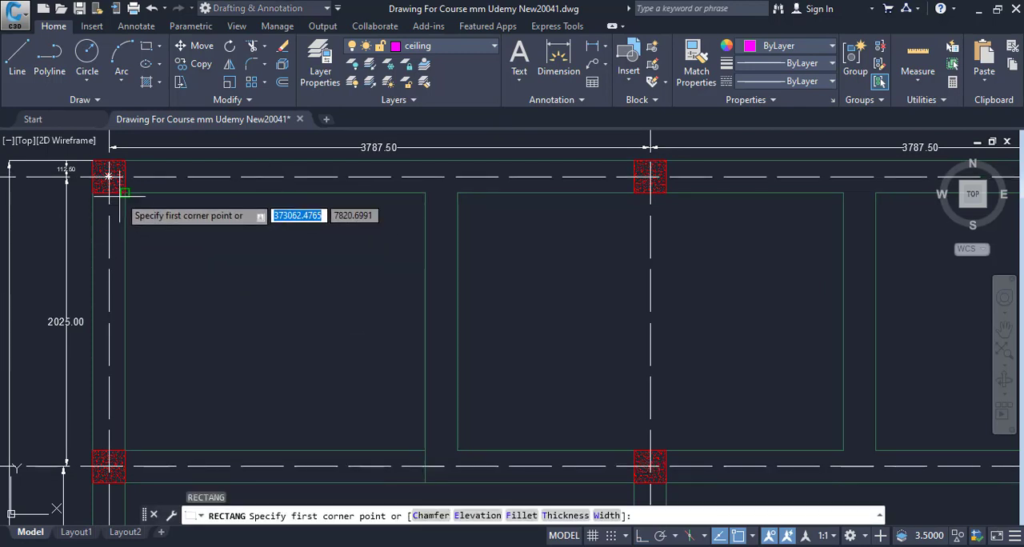
{"action": "left_click", "coordinate": [124, 193]}
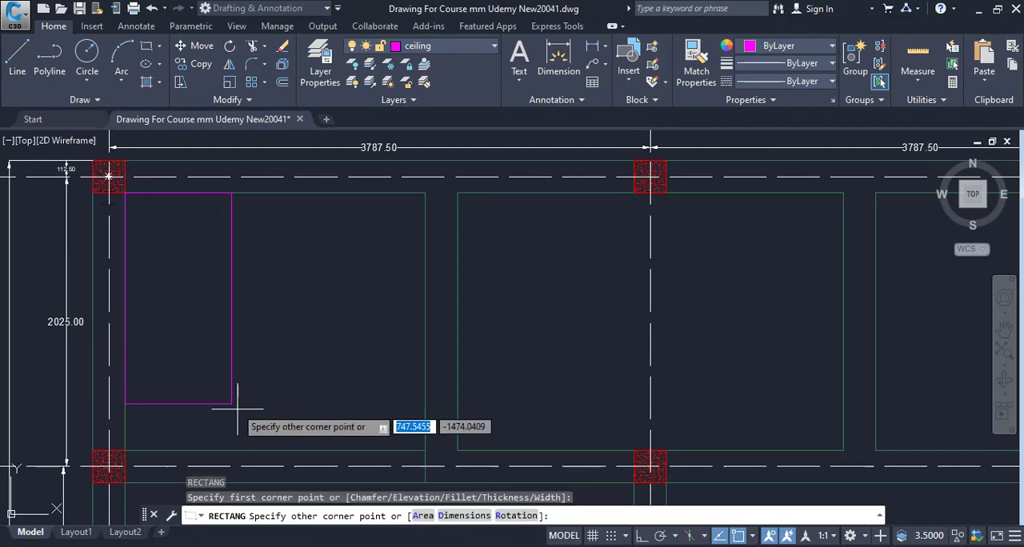
{"action": "left_click", "coordinate": [425, 451]}
{"action": "scroll", "coordinate": [376, 304], "scroll_direction": "down", "scroll_amount": 4}
{"action": "left_click", "coordinate": [358, 260]}
{"action": "type", "text": "LI"}
{"action": "key", "text": "Return"}
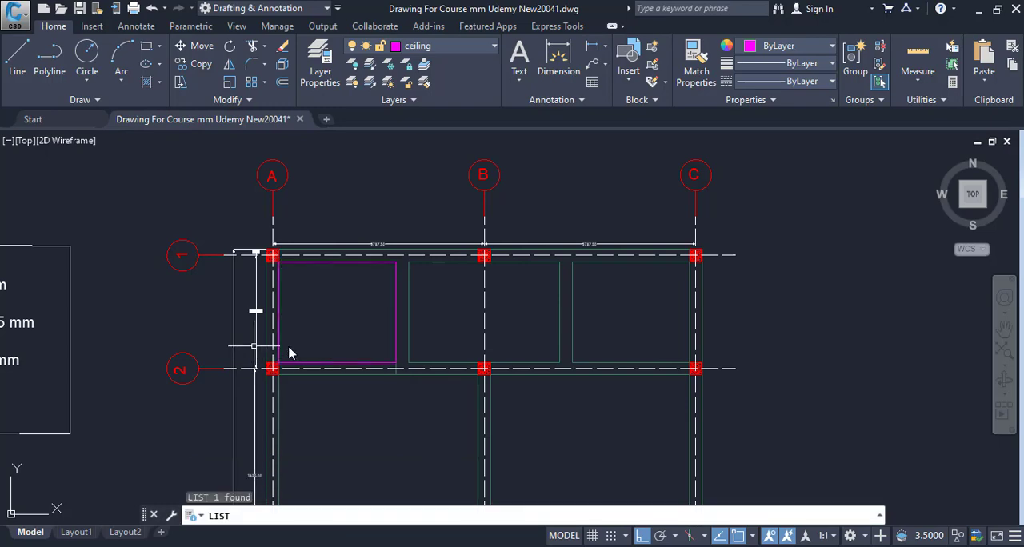
{"action": "key", "text": "Escape"}
{"action": "key", "text": "Escape"}
{"action": "key", "text": "Escape"}
{"action": "key", "text": "Escape"}
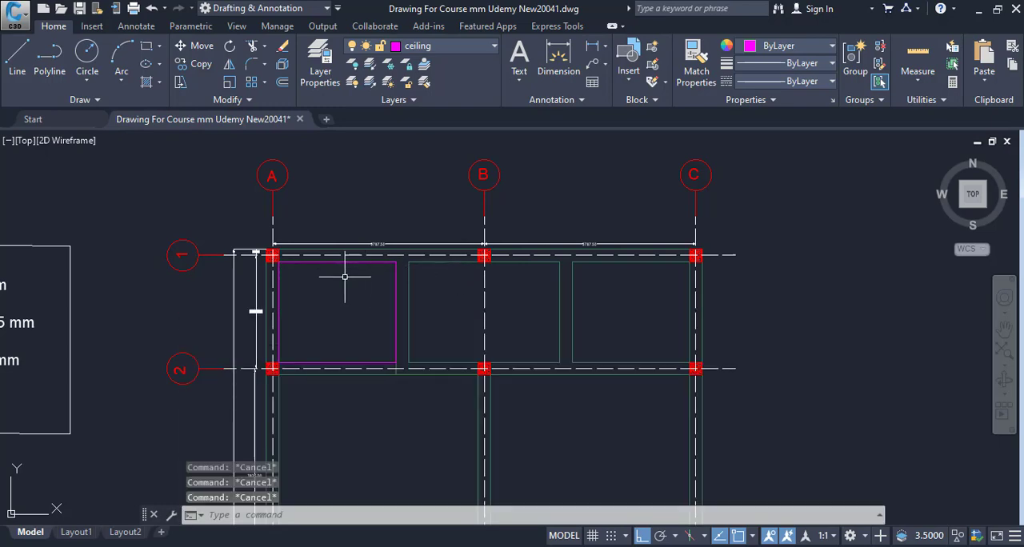
Step: List the properties of the rectangle beside grid A to read its area, and close the listing
{"action": "left_click", "coordinate": [345, 262]}
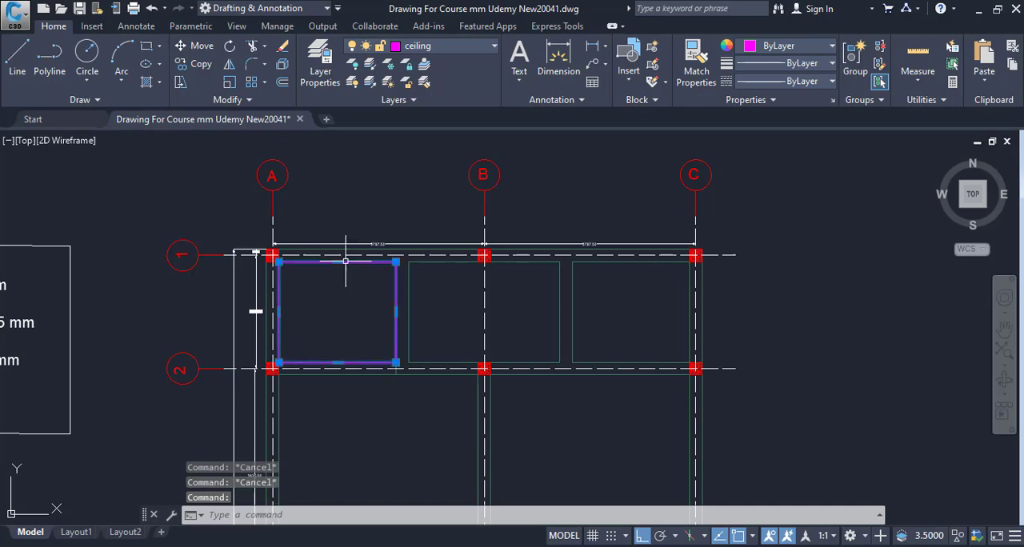
{"action": "type", "text": "LI"}
{"action": "key", "text": "Return"}
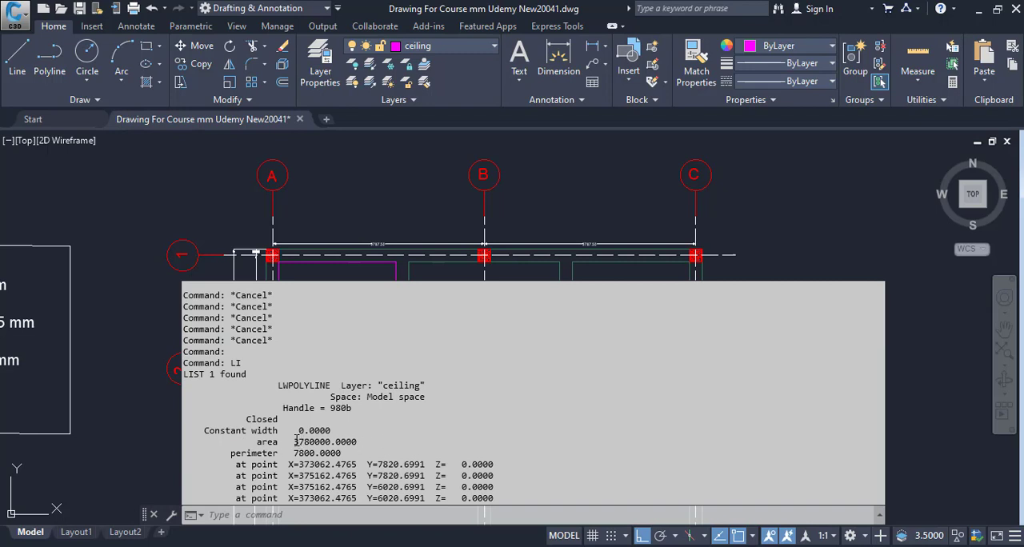
{"action": "left_click_drag", "start_coordinate": [296, 441], "coordinate": [325, 436]}
{"action": "key", "text": "Escape"}
{"action": "key", "text": "Escape"}
{"action": "key", "text": "Escape"}
Step: Draw a rectangle corner to corner over the slab panel beside grid C, between grids 1 and 2
{"action": "left_click_drag", "start_coordinate": [647, 262], "coordinate": [510, 254]}
{"action": "type", "text": "rec"}
{"action": "key", "text": "Return"}
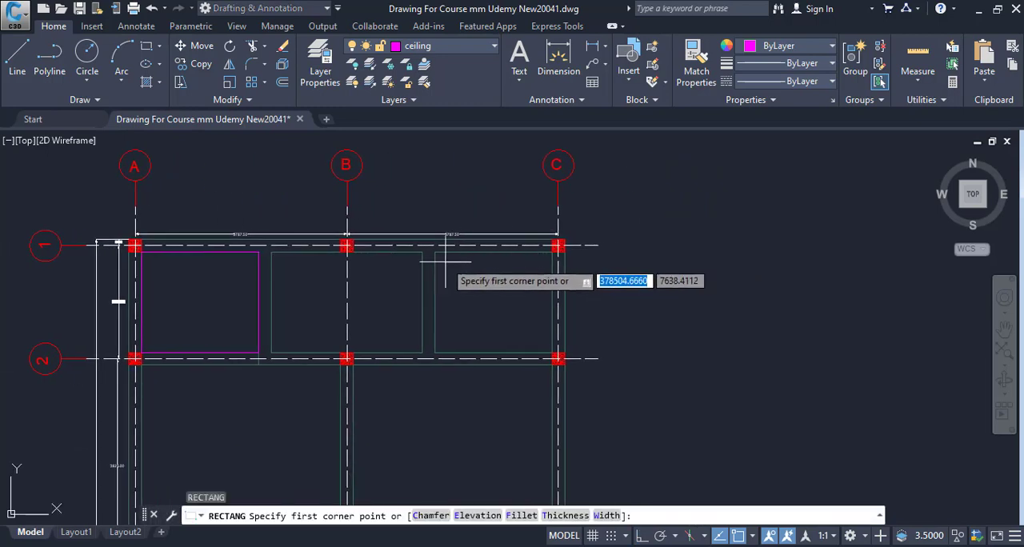
{"action": "scroll", "coordinate": [436, 255], "scroll_direction": "up", "scroll_amount": 4}
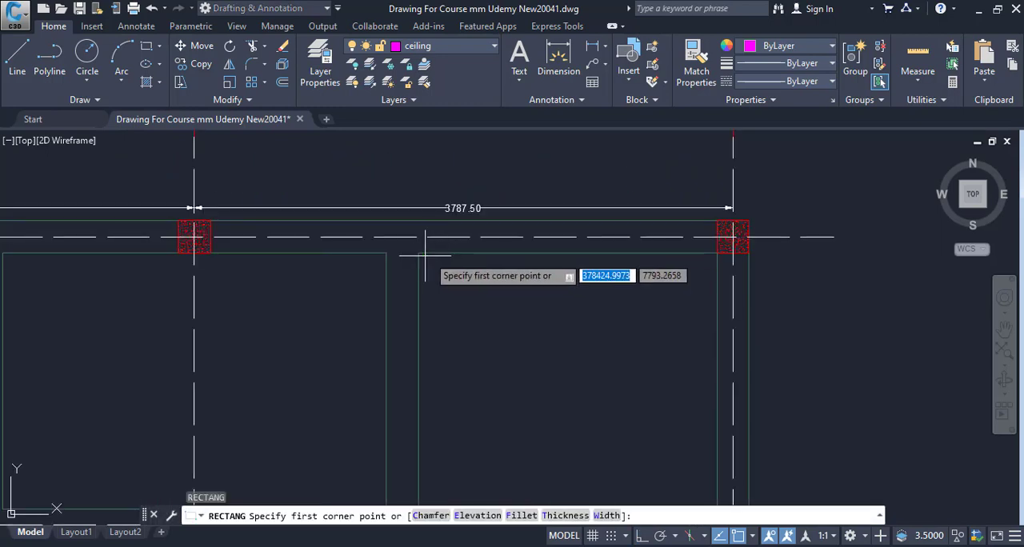
{"action": "left_click", "coordinate": [419, 254]}
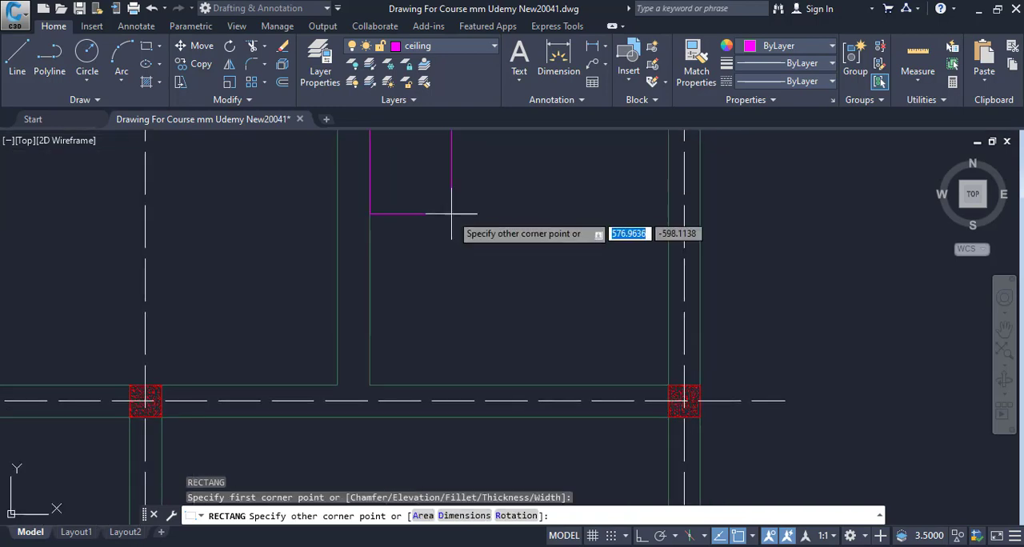
{"action": "left_click", "coordinate": [668, 385]}
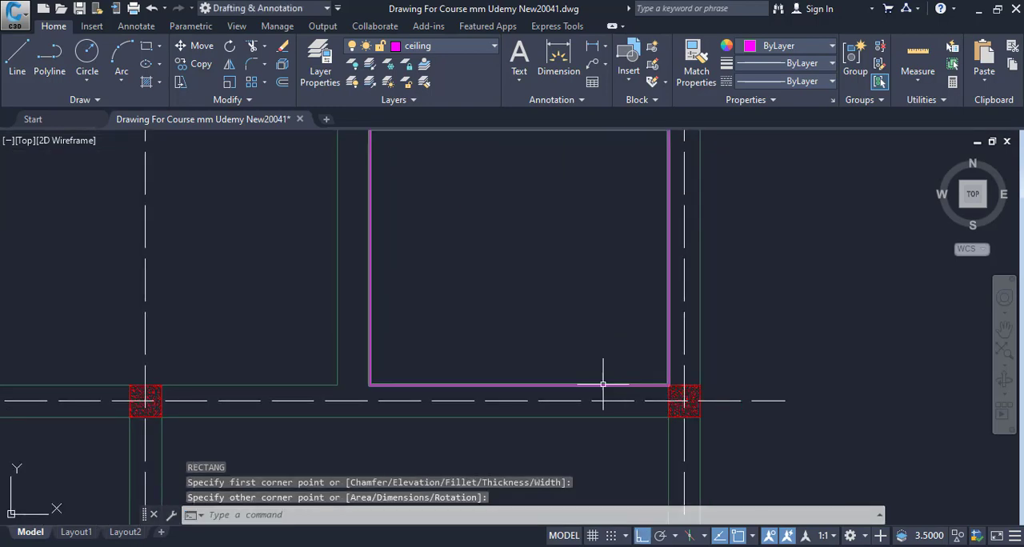
Step: List the properties of the rectangle beside grid C to read its area, and close the listing
{"action": "left_click", "coordinate": [598, 384]}
{"action": "type", "text": "LI"}
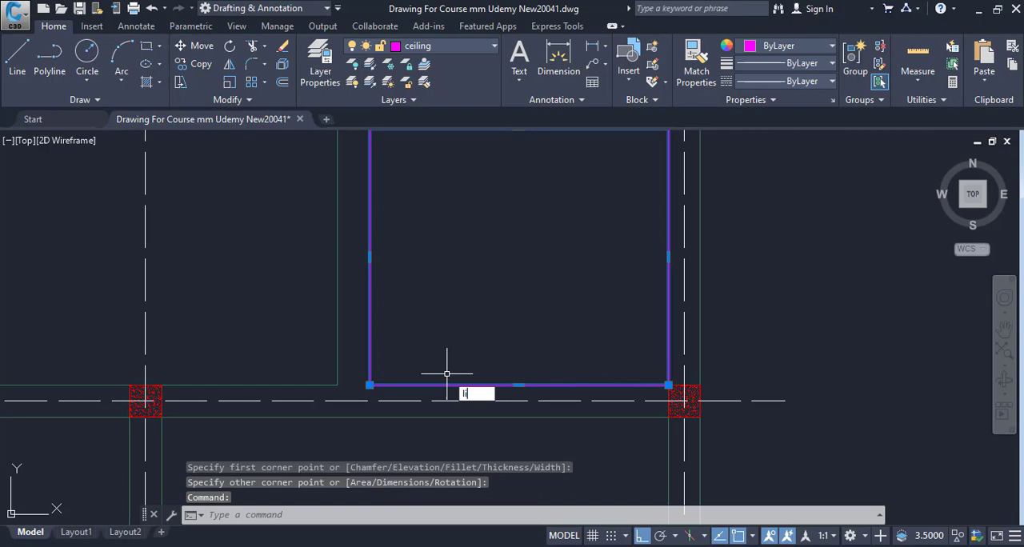
{"action": "key", "text": "Return"}
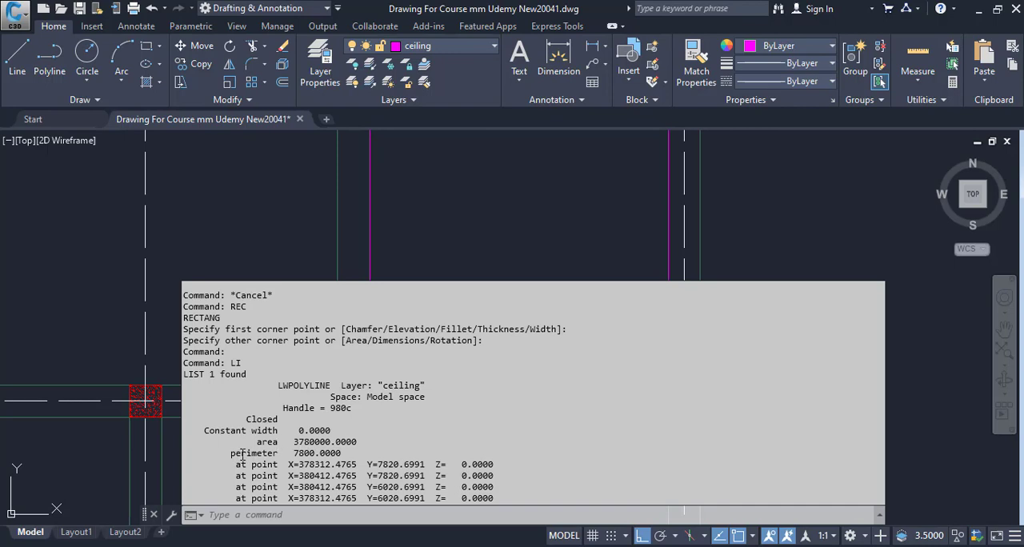
{"action": "double_click", "coordinate": [304, 453]}
{"action": "key", "text": "Escape"}
{"action": "key", "text": "Escape"}
{"action": "key", "text": "Escape"}
{"action": "scroll", "coordinate": [617, 305], "scroll_direction": "down", "scroll_amount": 4}
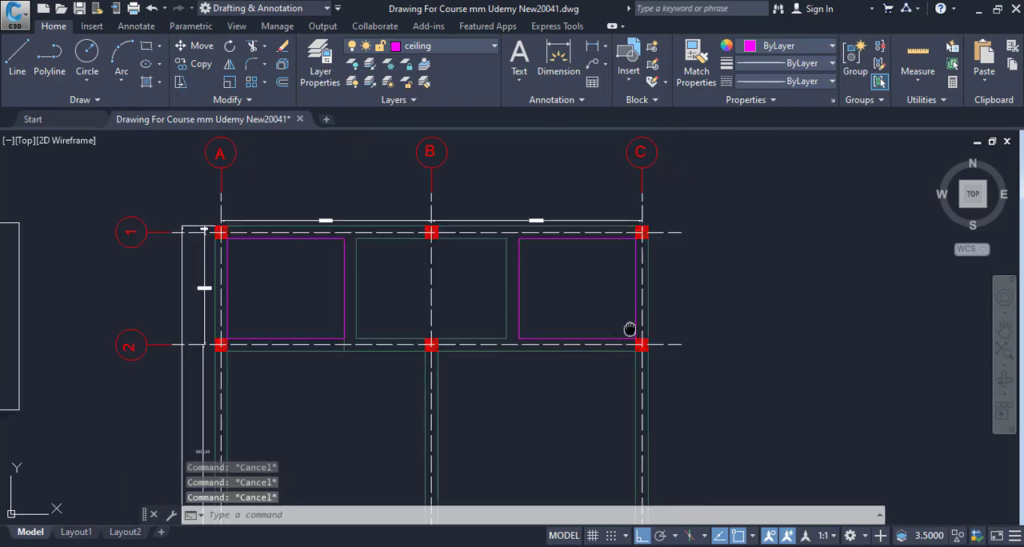
Step: In the Excel measurement form, enter 2 as the number of Portion 1 panels in cell C6
{"action": "left_click", "coordinate": [718, 525]}
{"action": "left_click", "coordinate": [218, 265]}
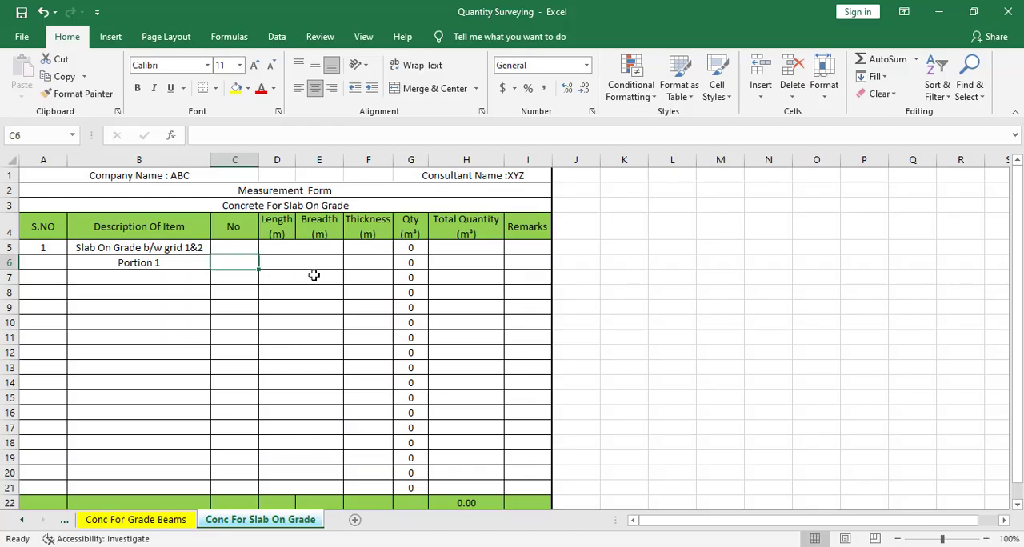
{"action": "type", "text": "2"}
{"action": "left_click", "coordinate": [310, 267]}
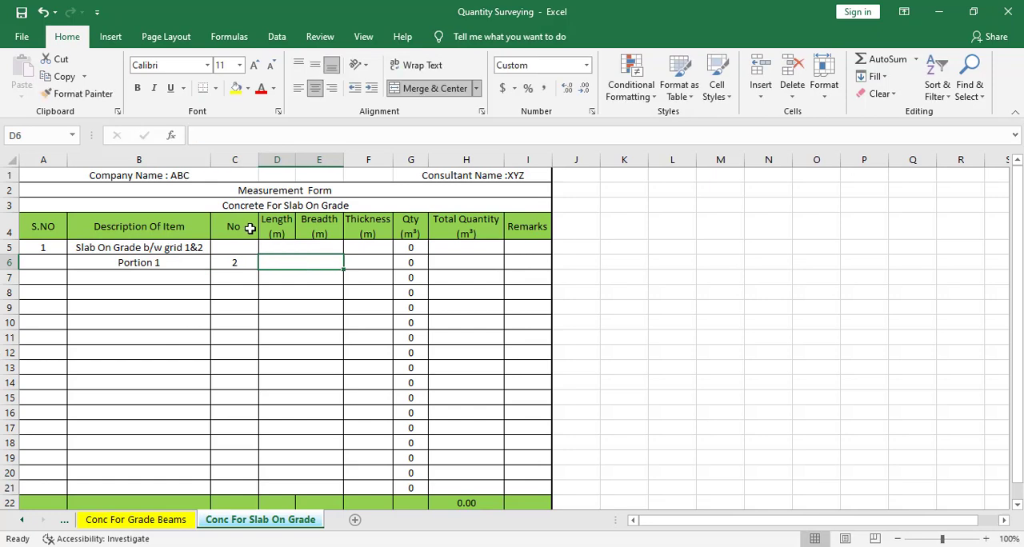
Step: In AutoCAD, list the rectangle beside grid A and copy the whole-number part of its area
{"action": "key", "text": "alt+Tab"}
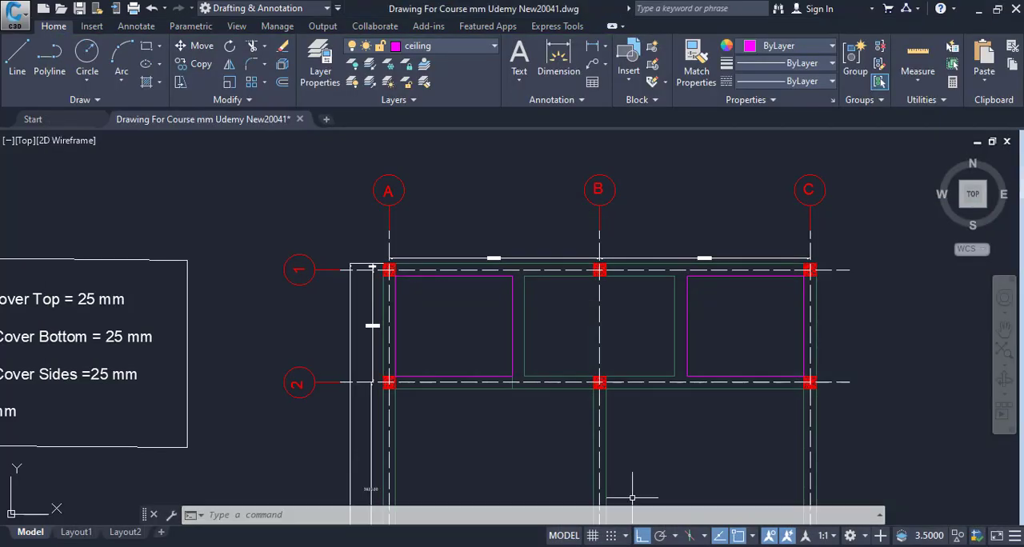
{"action": "left_click", "coordinate": [472, 278]}
{"action": "type", "text": "li"}
{"action": "key", "text": "Return"}
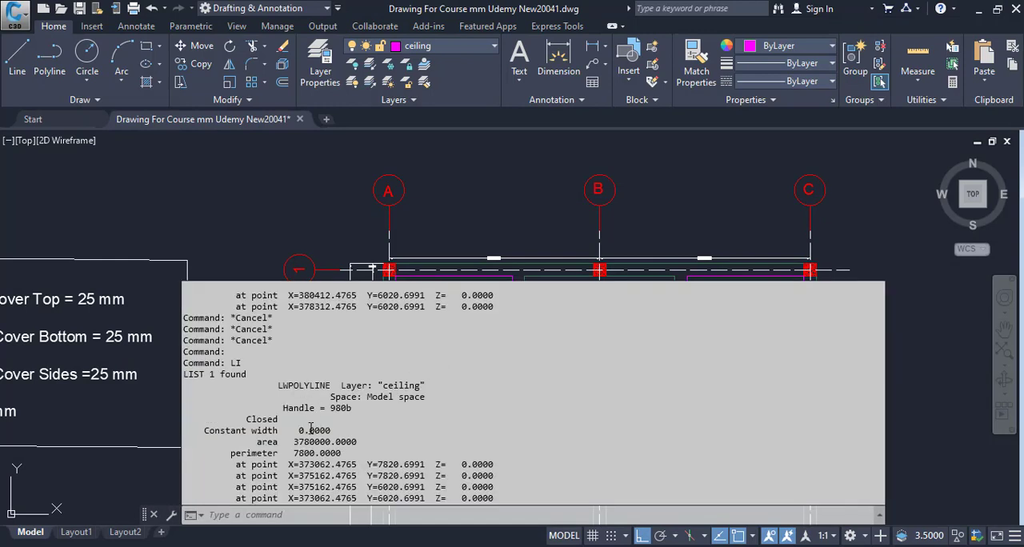
{"action": "left_click_drag", "start_coordinate": [293, 442], "coordinate": [325, 442]}
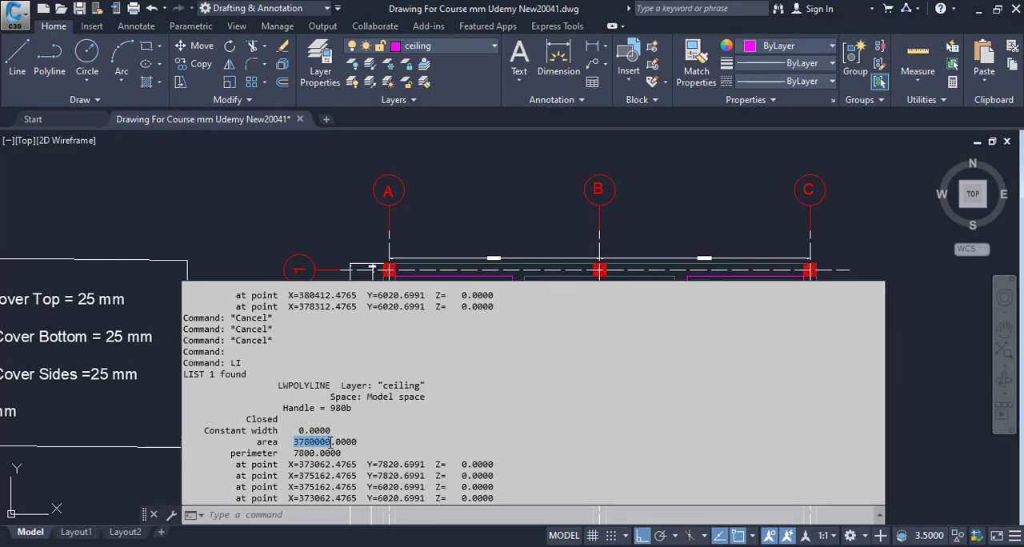
{"action": "right_click", "coordinate": [322, 442]}
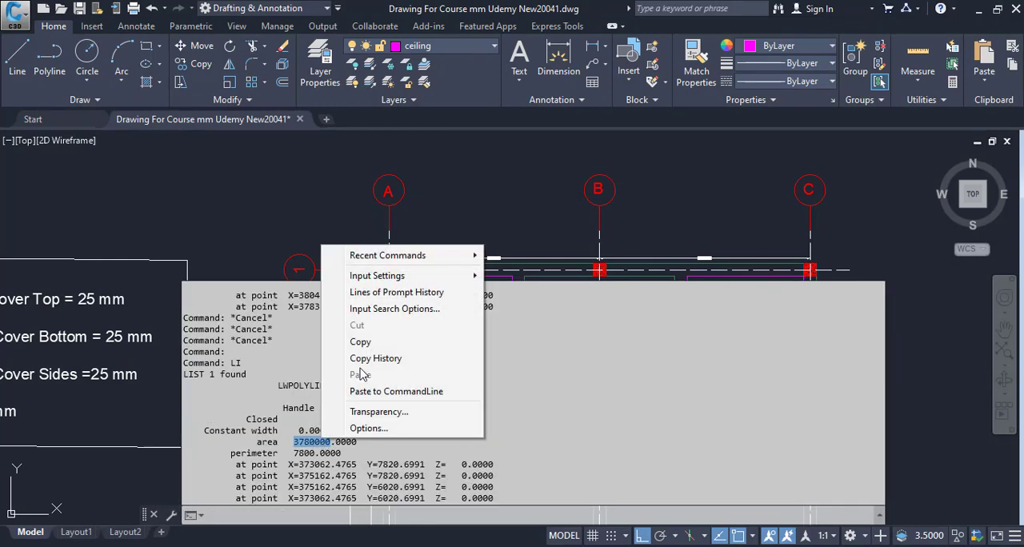
{"action": "left_click", "coordinate": [369, 339]}
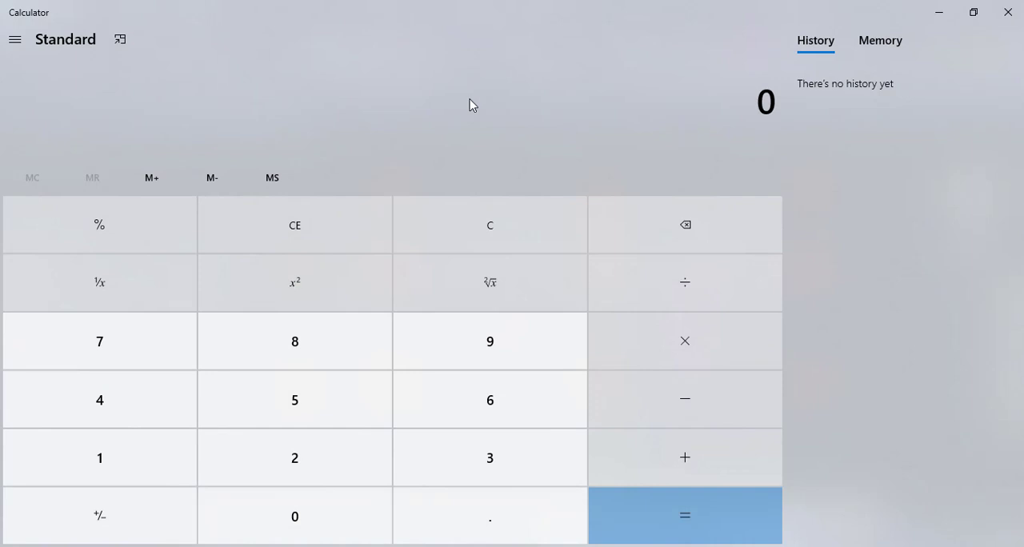
Step: In Calculator, convert the copied area to square metres by dividing it by 1000 twice, and minimize the calculator
{"action": "key", "text": "ctrl+v"}
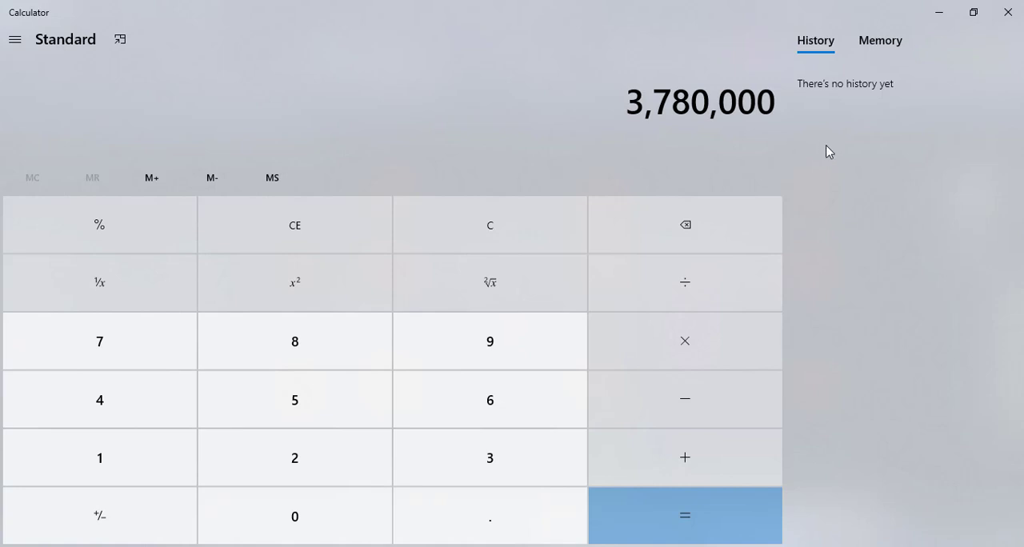
{"action": "key", "text": "slash"}
{"action": "type", "text": "1000 ="}
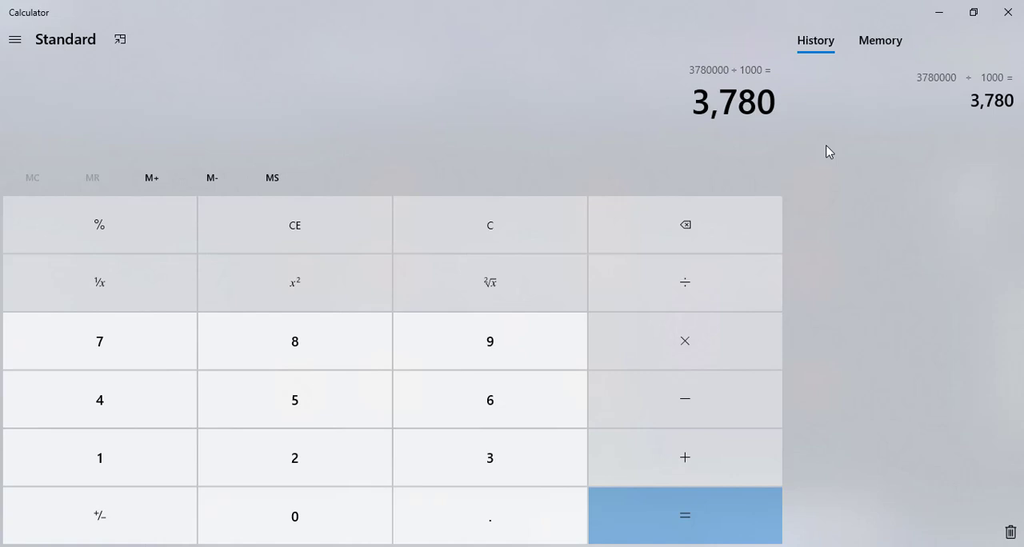
{"action": "type", "text": "/1000"}
{"action": "key", "text": "Return"}
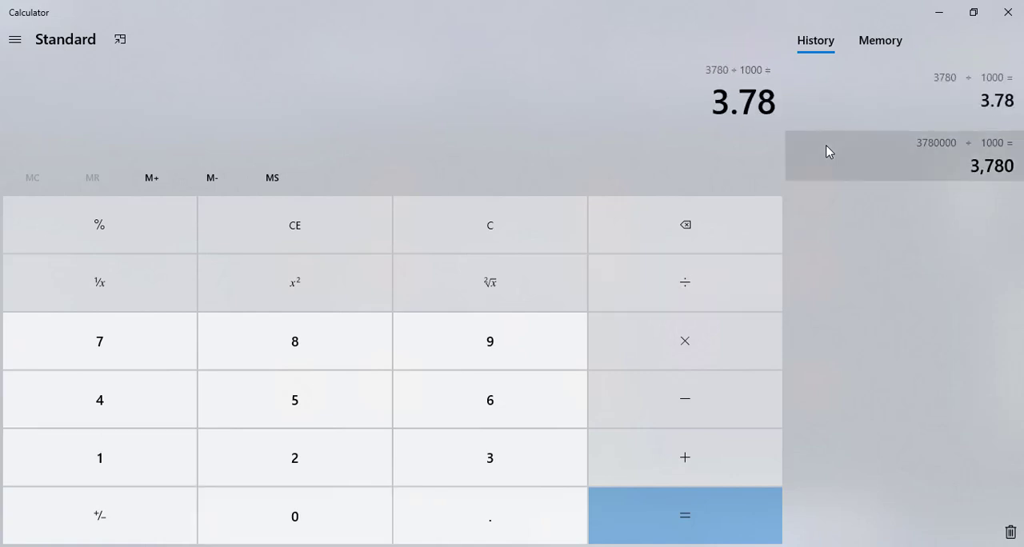
{"action": "left_click", "coordinate": [941, 12]}
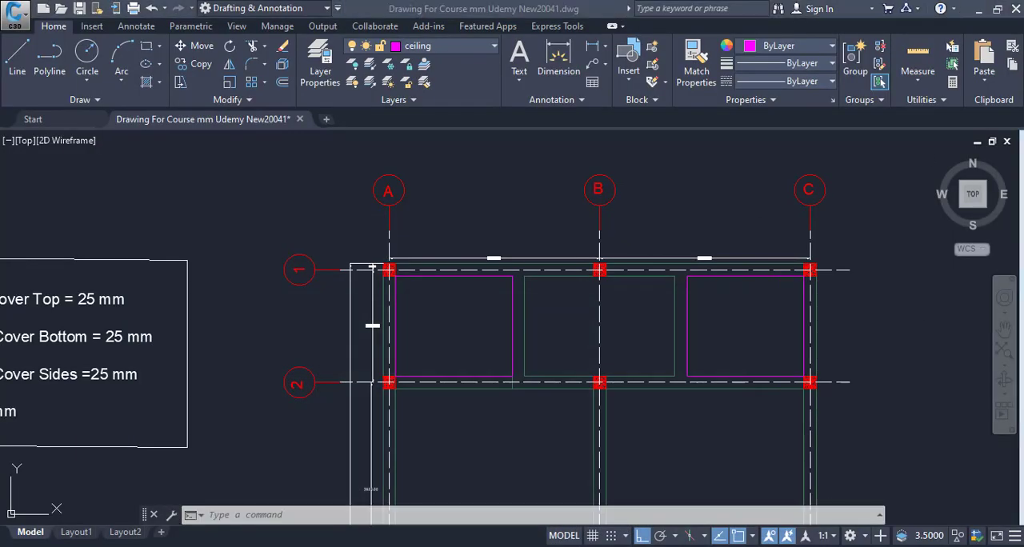
Step: In Excel, enter 3.78 as the area of Portion 1 in the merged cell D6
{"action": "key", "text": "alt+Tab"}
{"action": "left_click", "coordinate": [298, 261]}
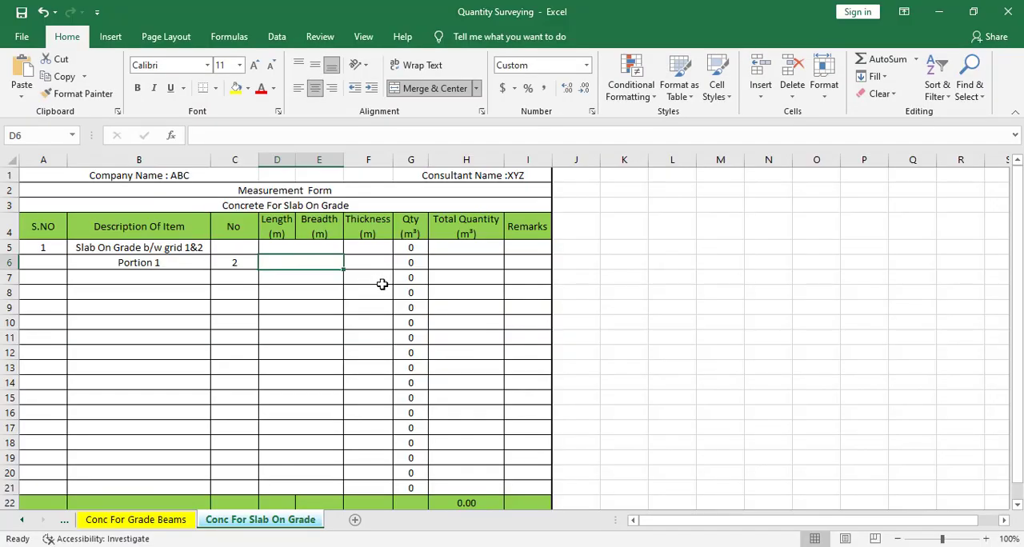
{"action": "type", "text": "3.78"}
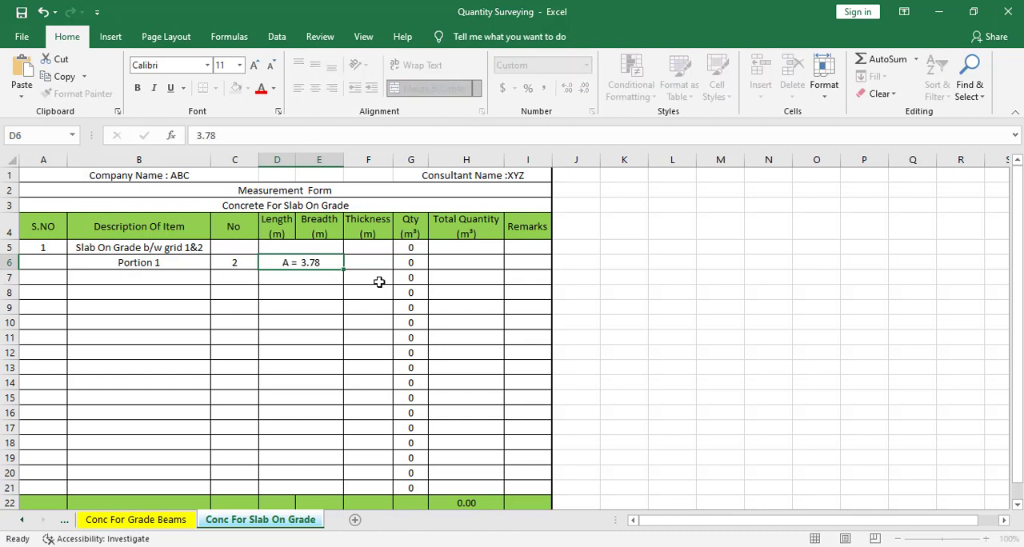
{"action": "key", "text": "Return"}
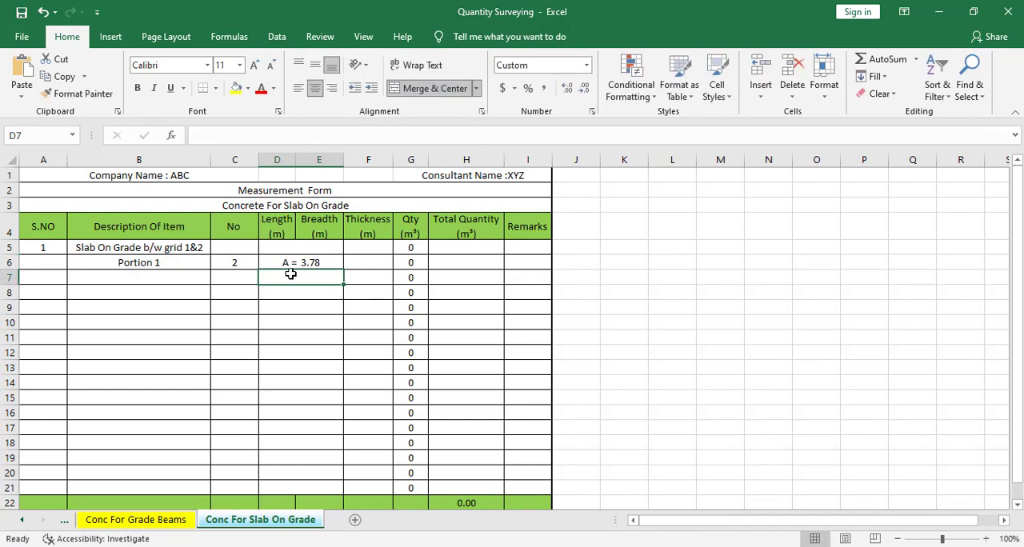
Step: Check the slab thickness in the AutoCAD section detail and enter 0.225 as Portion 1's thickness in Excel cell F6
{"action": "left_click", "coordinate": [361, 262]}
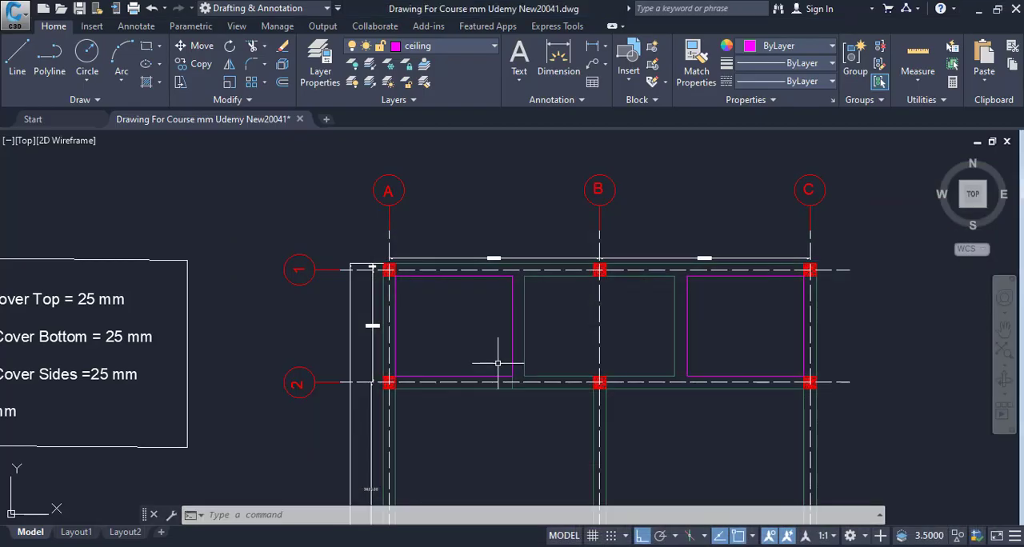
{"action": "scroll", "coordinate": [622, 336], "scroll_direction": "down", "scroll_amount": 4}
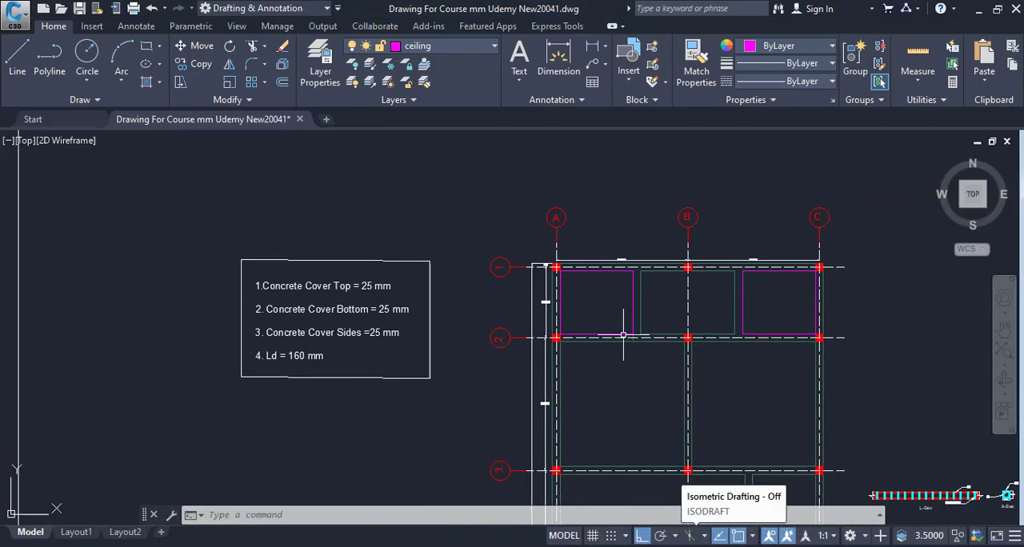
{"action": "left_click_drag", "start_coordinate": [620, 364], "coordinate": [674, 365]}
{"action": "scroll", "coordinate": [467, 368], "scroll_direction": "down", "scroll_amount": 4}
{"action": "left_click_drag", "start_coordinate": [468, 368], "coordinate": [693, 307]}
{"action": "left_click_drag", "start_coordinate": [154, 389], "coordinate": [254, 361]}
{"action": "scroll", "coordinate": [345, 304], "scroll_direction": "up", "scroll_amount": 4}
{"action": "scroll", "coordinate": [345, 303], "scroll_direction": "up", "scroll_amount": 6}
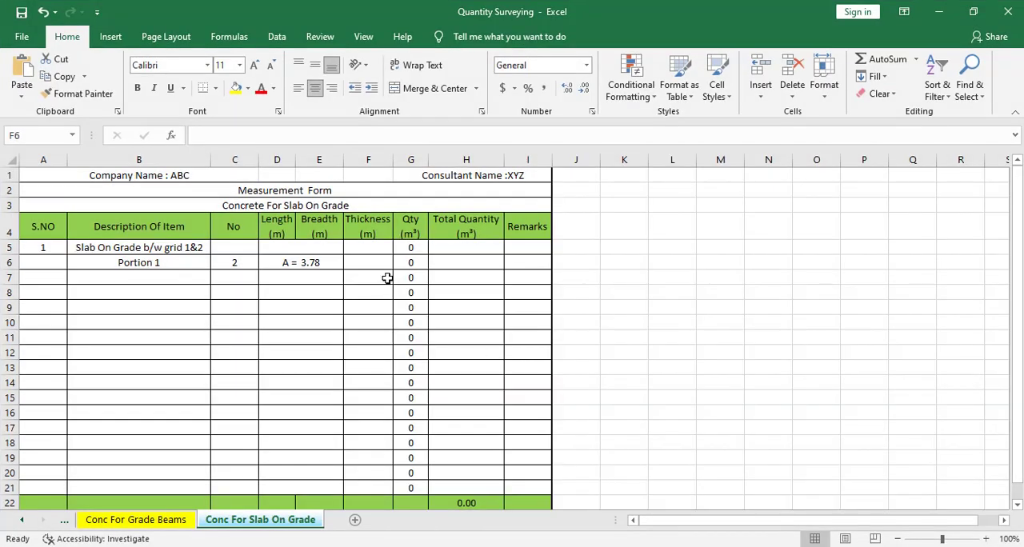
{"action": "left_click", "coordinate": [373, 265]}
{"action": "type", "text": ".225"}
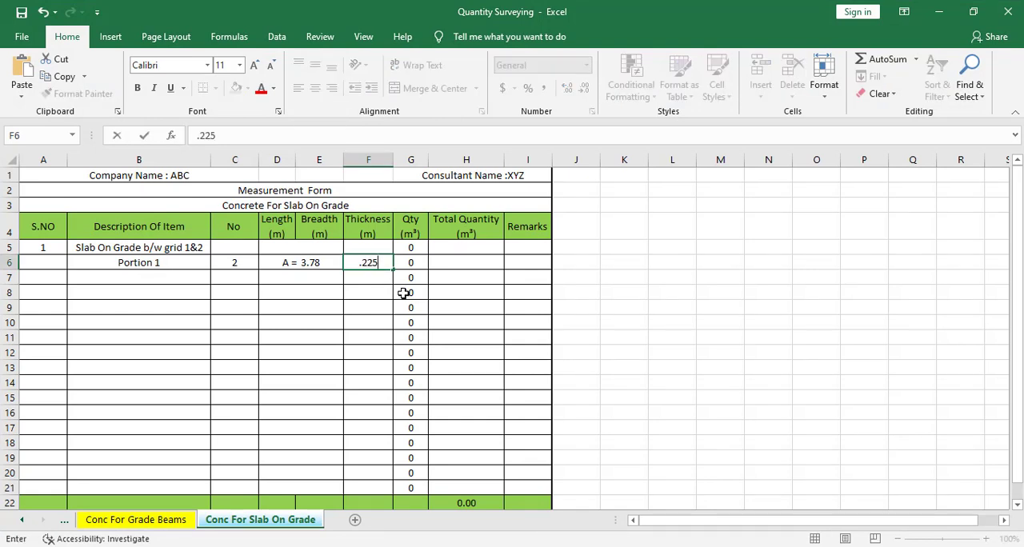
{"action": "key", "text": "Return"}
Step: Replace Portion 1's quantity formula in G6 with =C6*D6*F6 and review its cell references
{"action": "left_click", "coordinate": [406, 266]}
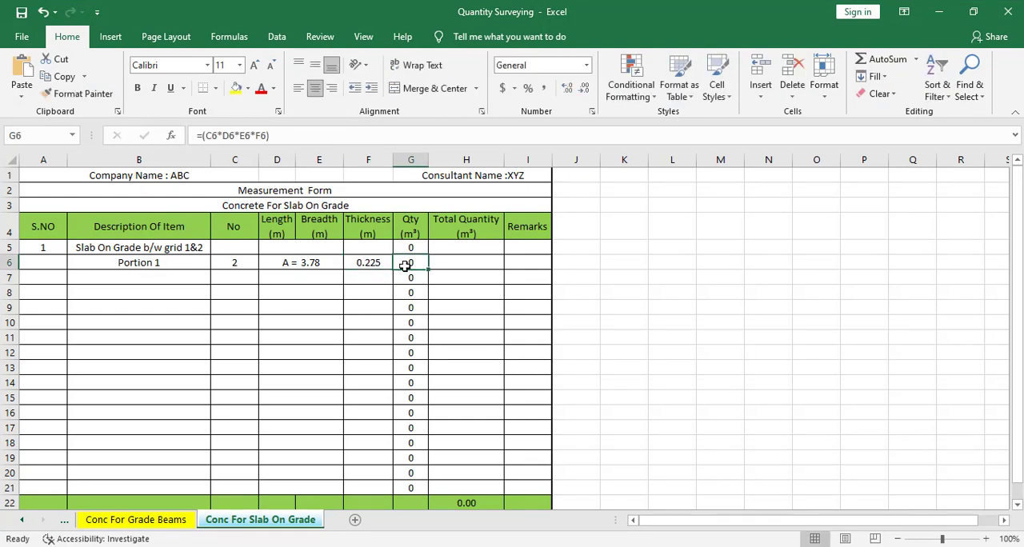
{"action": "type", "text": "="}
{"action": "left_click", "coordinate": [222, 265]}
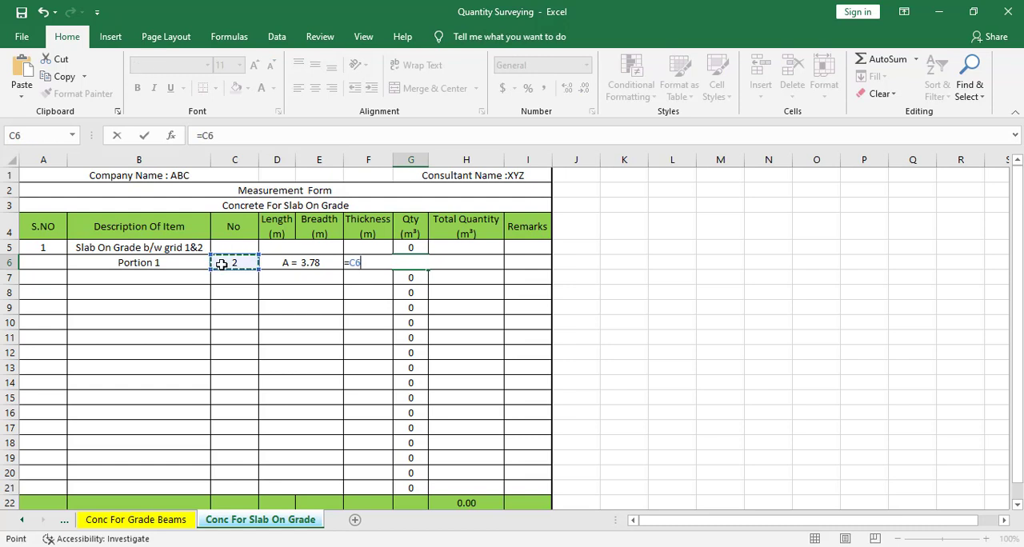
{"action": "type", "text": "*"}
{"action": "left_click", "coordinate": [290, 265]}
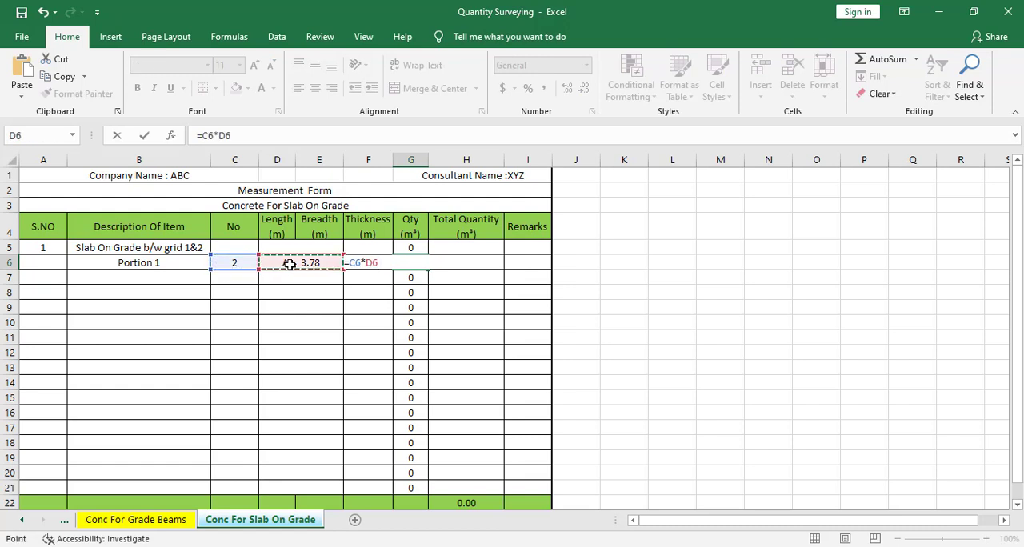
{"action": "type", "text": "*"}
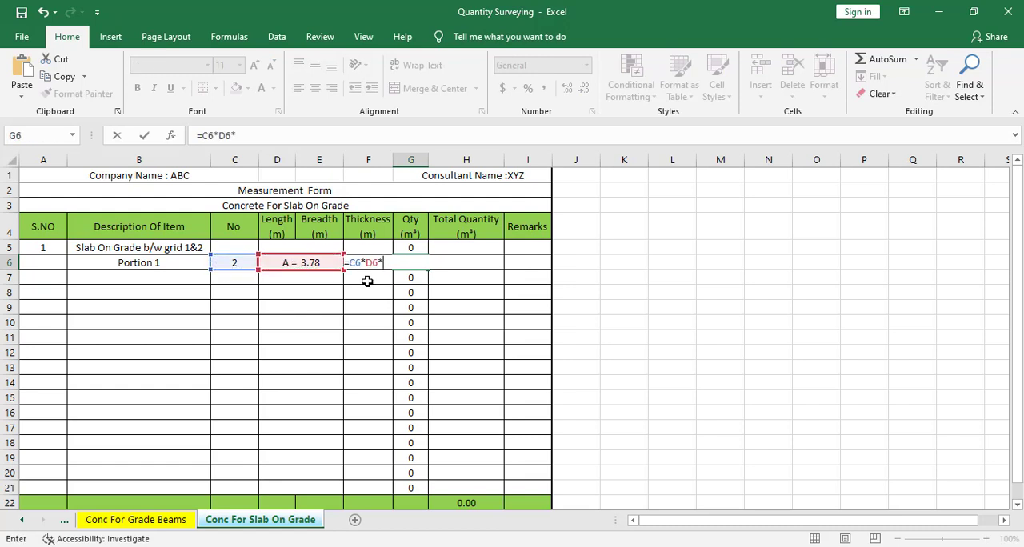
{"action": "left_click", "coordinate": [368, 282]}
{"action": "key", "text": "Up"}
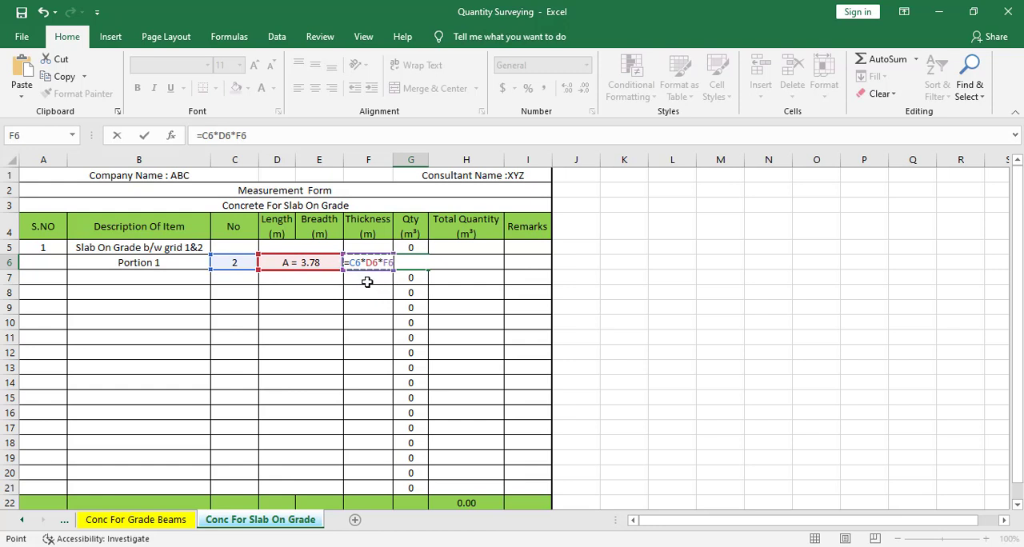
{"action": "key", "text": "Return"}
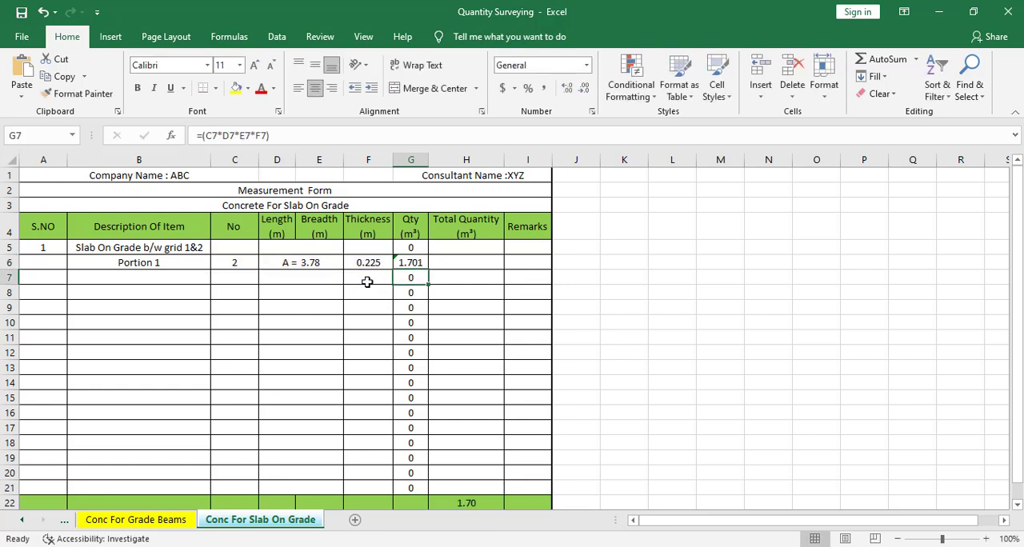
{"action": "left_click", "coordinate": [411, 264]}
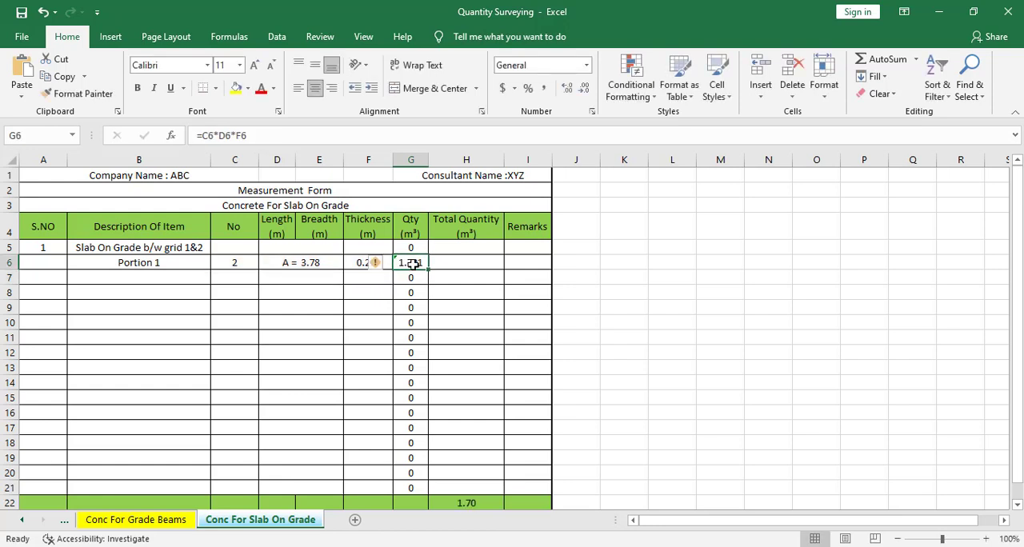
{"action": "key", "text": "F2"}
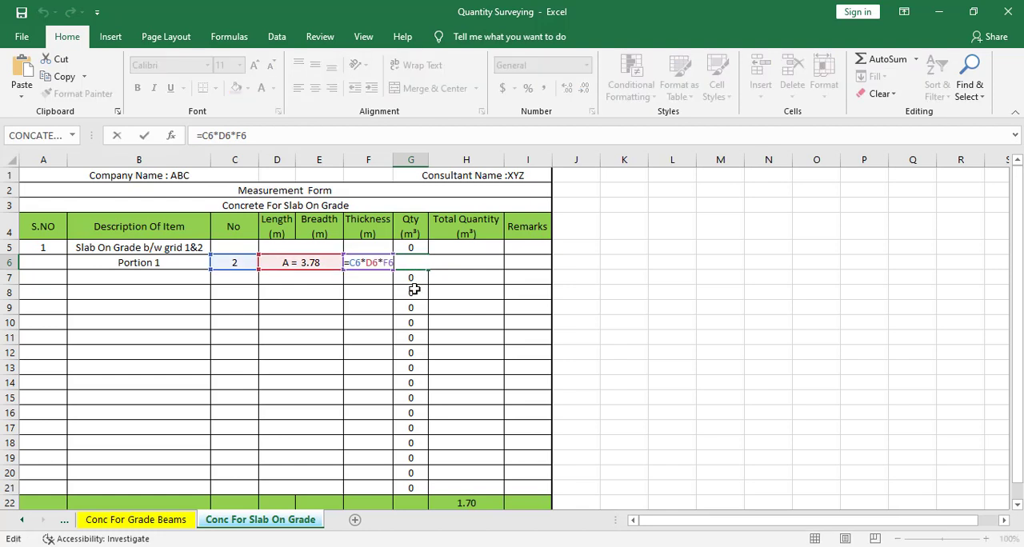
{"action": "key", "text": "Escape"}
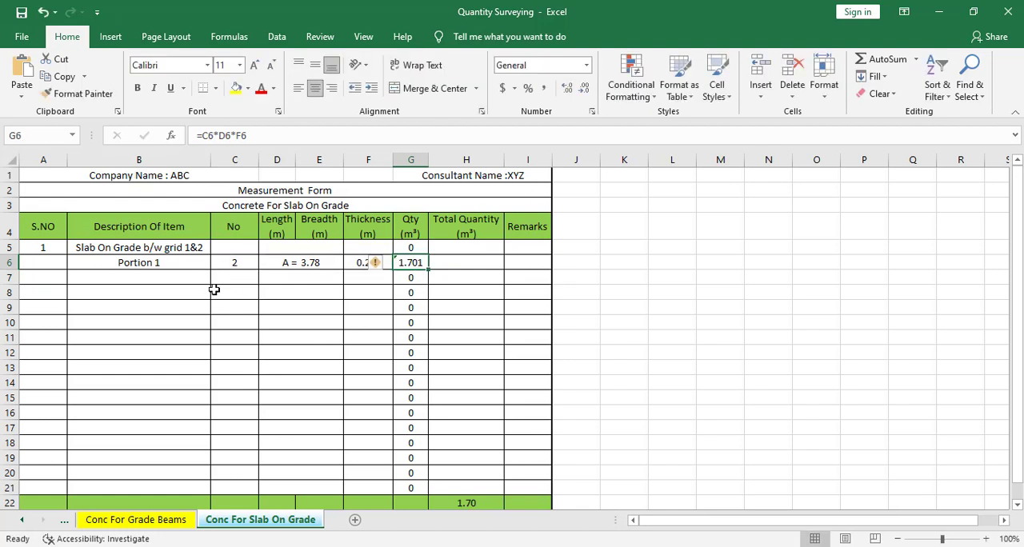
Step: Enter "Portion 2" as the item description in cell B7 and 1 as its number in C7
{"action": "left_click", "coordinate": [160, 278]}
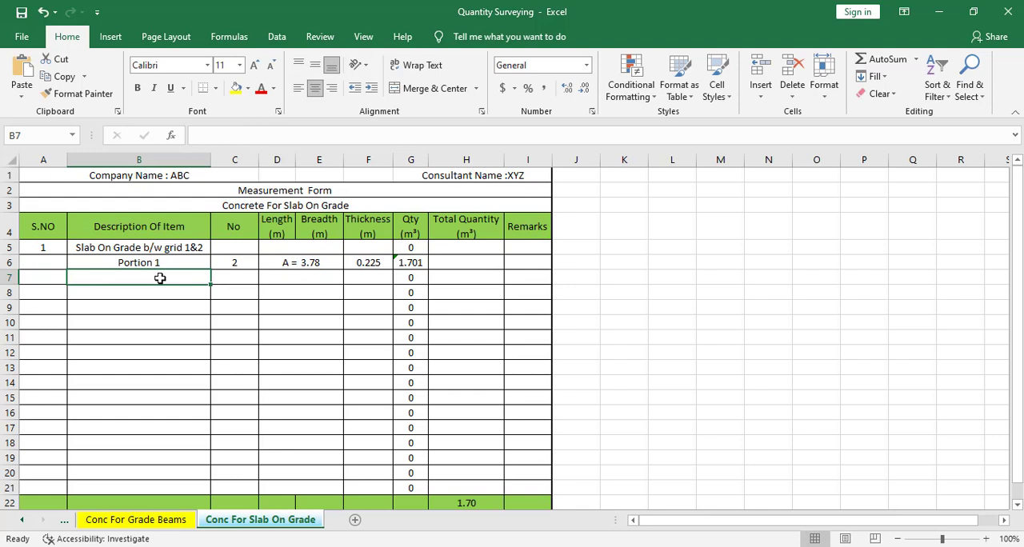
{"action": "type", "text": "Po"}
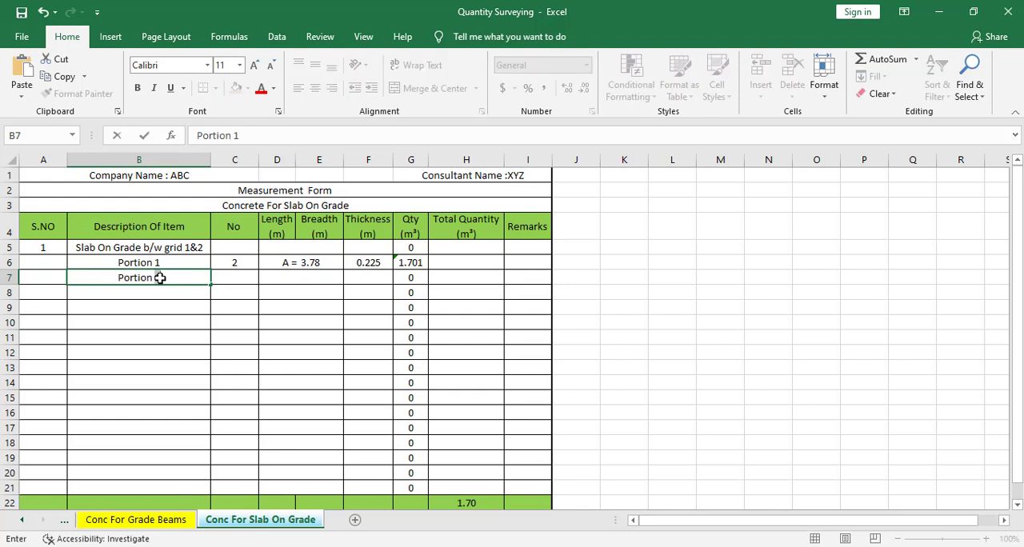
{"action": "type", "text": "rtion 2"}
{"action": "key", "text": "Tab"}
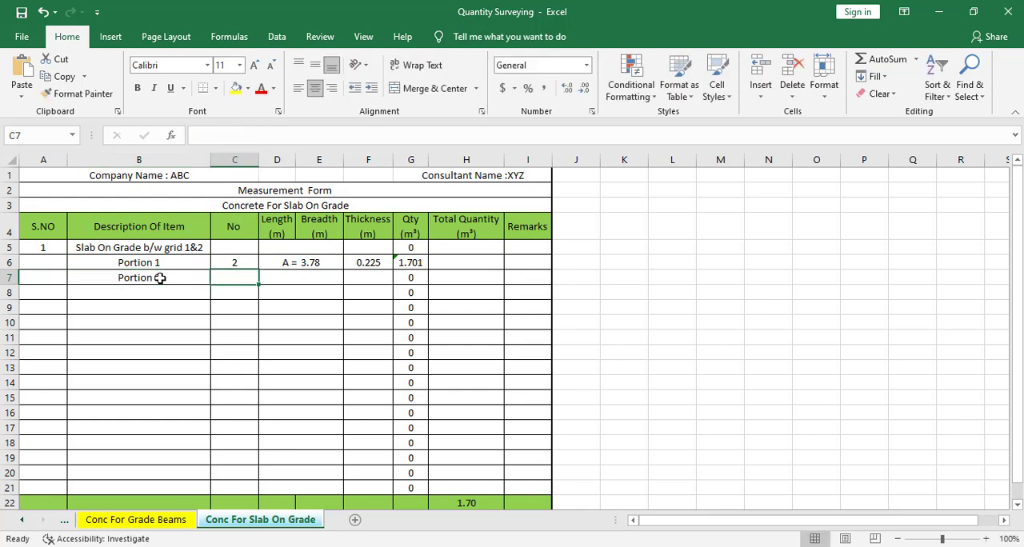
{"action": "type", "text": "1"}
{"action": "key", "text": "Tab"}
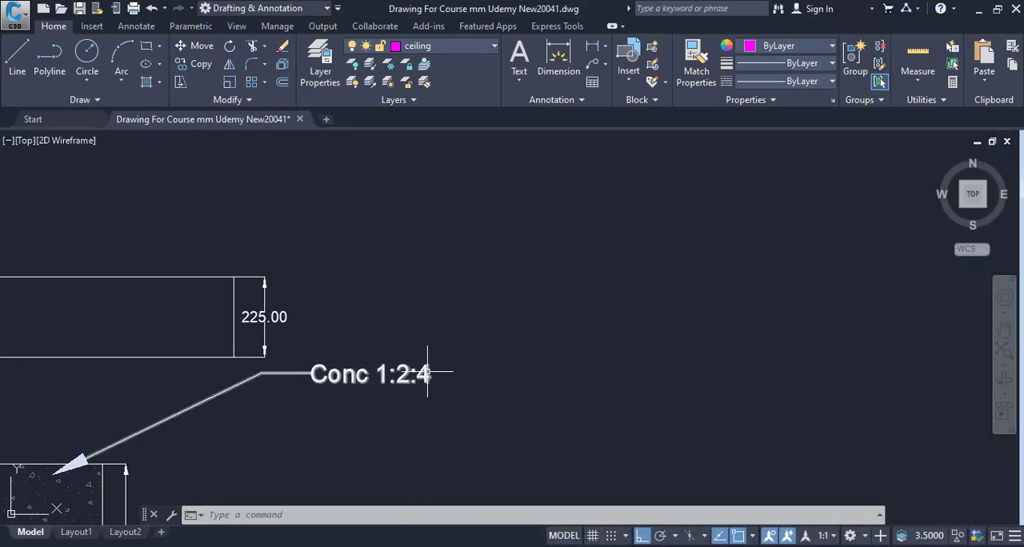
Step: In AutoCAD, trace the middle slab panel between grids 1 and 2 with a rectangle from corner to opposite corner
{"action": "scroll", "coordinate": [584, 406], "scroll_direction": "down", "scroll_amount": 5}
{"action": "scroll", "coordinate": [584, 407], "scroll_direction": "down", "scroll_amount": 6}
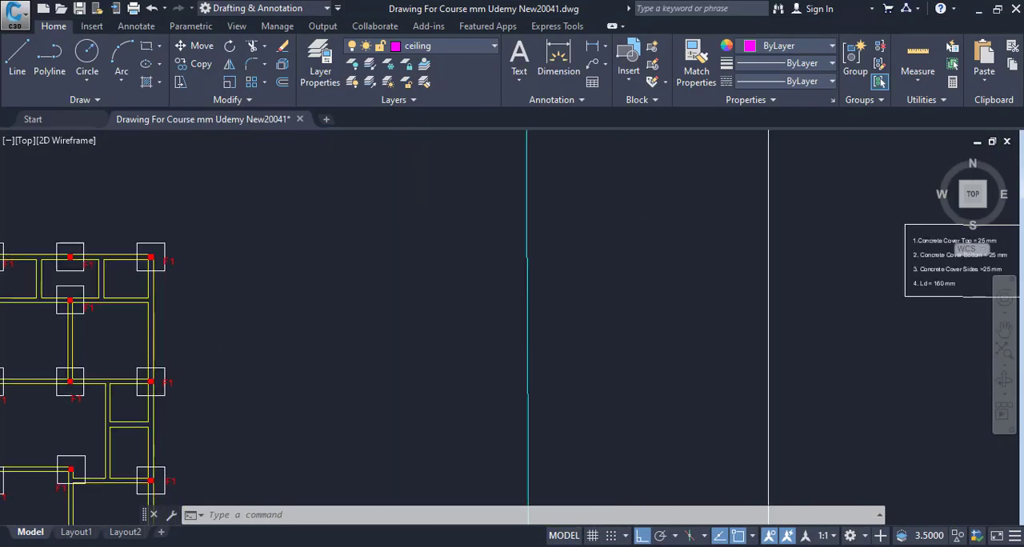
{"action": "scroll", "coordinate": [565, 315], "scroll_direction": "down", "scroll_amount": 4}
{"action": "scroll", "coordinate": [514, 293], "scroll_direction": "up", "scroll_amount": 8}
{"action": "left_click_drag", "start_coordinate": [579, 277], "coordinate": [536, 351]}
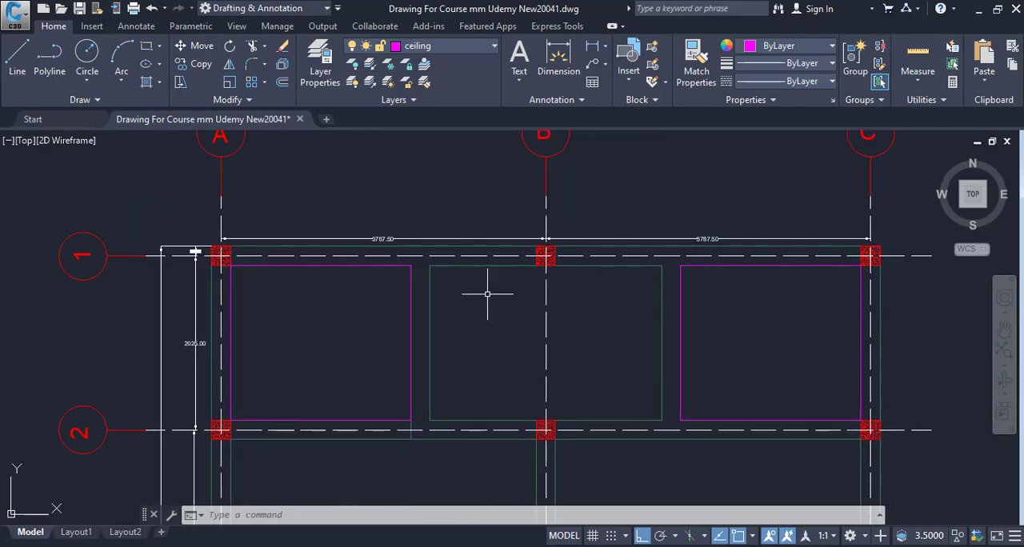
{"action": "left_click_drag", "start_coordinate": [541, 268], "coordinate": [396, 271]}
{"action": "key", "text": "Escape"}
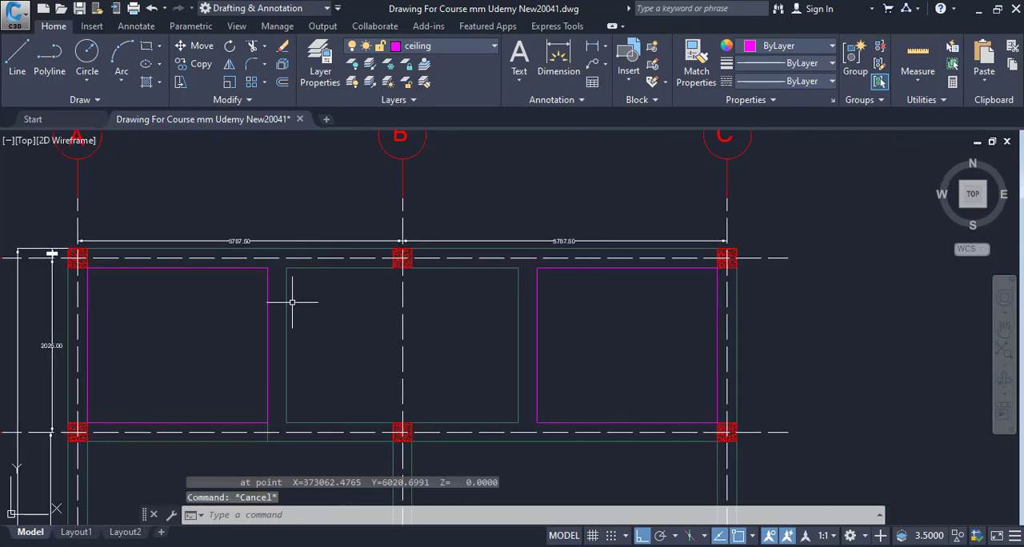
{"action": "type", "text": "rec"}
{"action": "key", "text": "Return"}
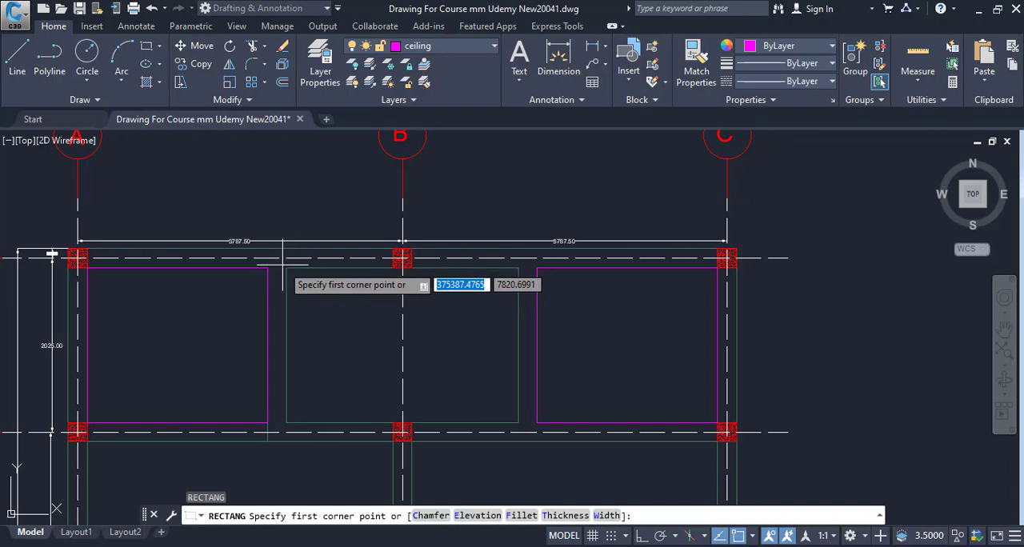
{"action": "left_click", "coordinate": [286, 269]}
{"action": "left_click", "coordinate": [519, 422]}
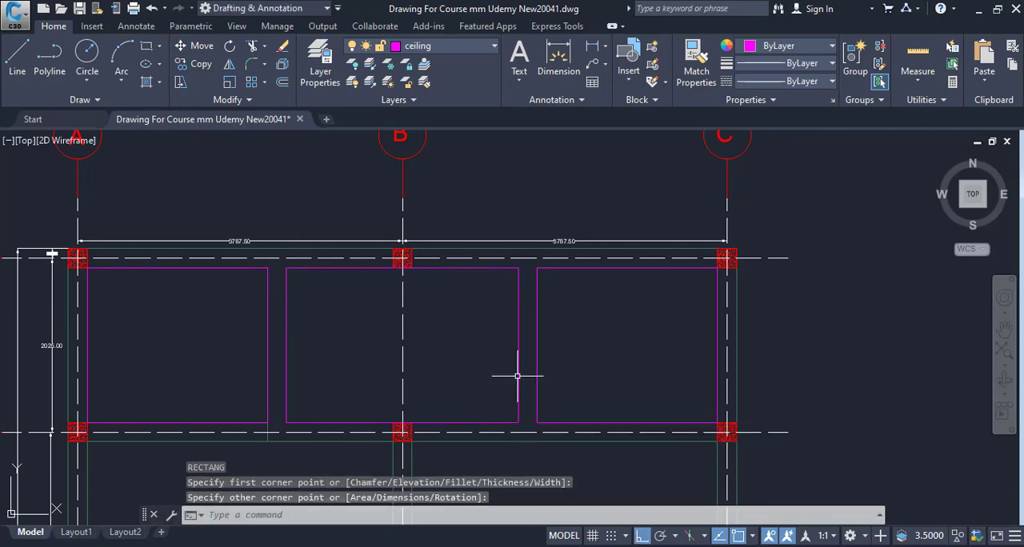
{"action": "key", "text": "Escape"}
Step: List the properties of the middle panel's rectangle and copy its area value without the decimals
{"action": "left_click", "coordinate": [517, 324]}
{"action": "key", "text": "Escape"}
{"action": "left_click", "coordinate": [518, 323]}
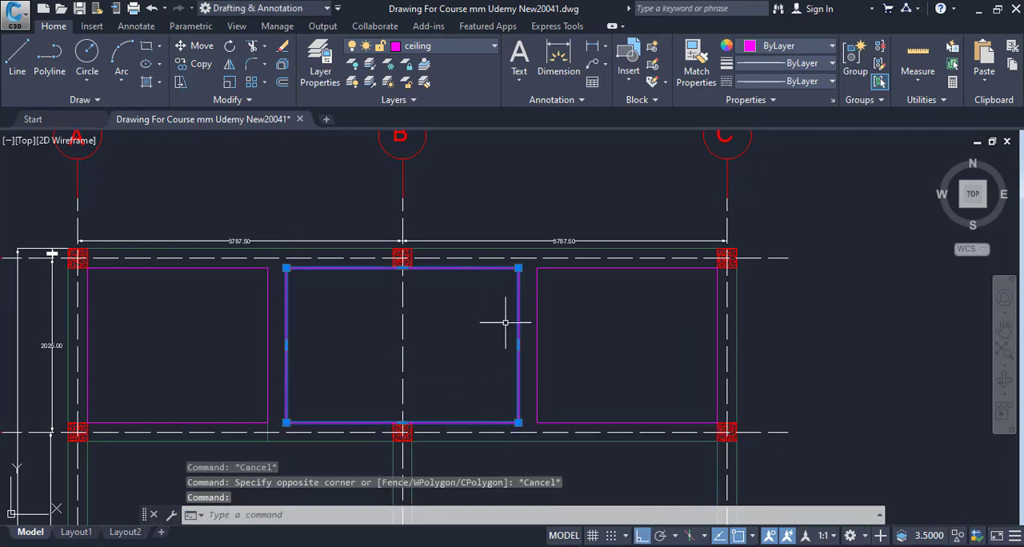
{"action": "type", "text": "li"}
{"action": "key", "text": "Return"}
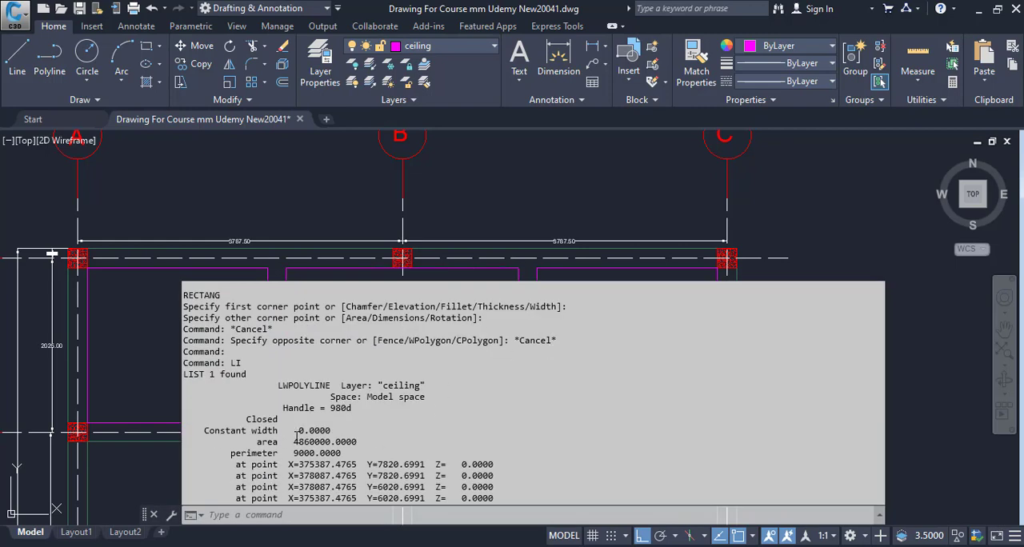
{"action": "right_click", "coordinate": [328, 445]}
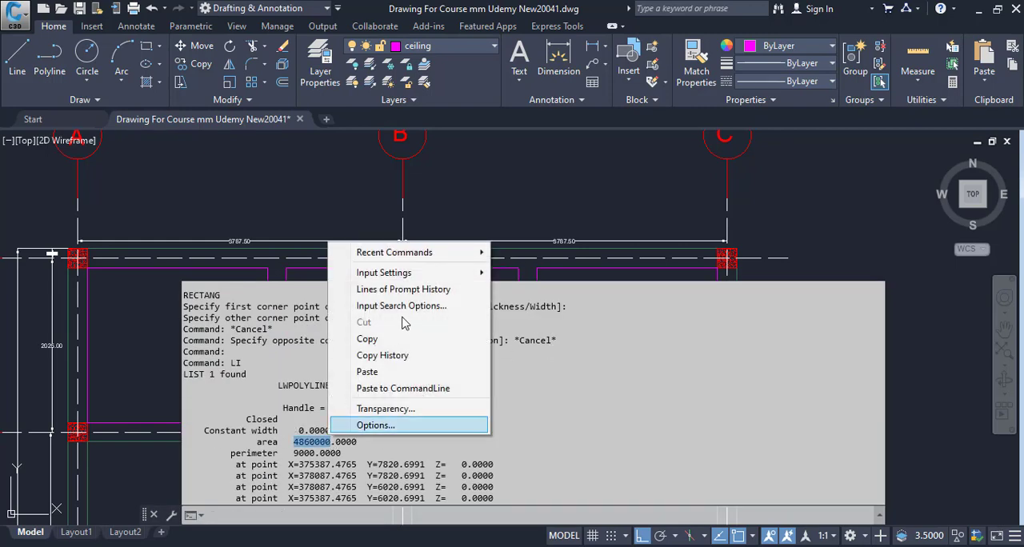
{"action": "left_click", "coordinate": [384, 337]}
Step: Switch to Calculator, paste the copied area 4860000 and divide it by 1000 twice to convert it to square metres
{"action": "key", "text": "alt+Tab"}
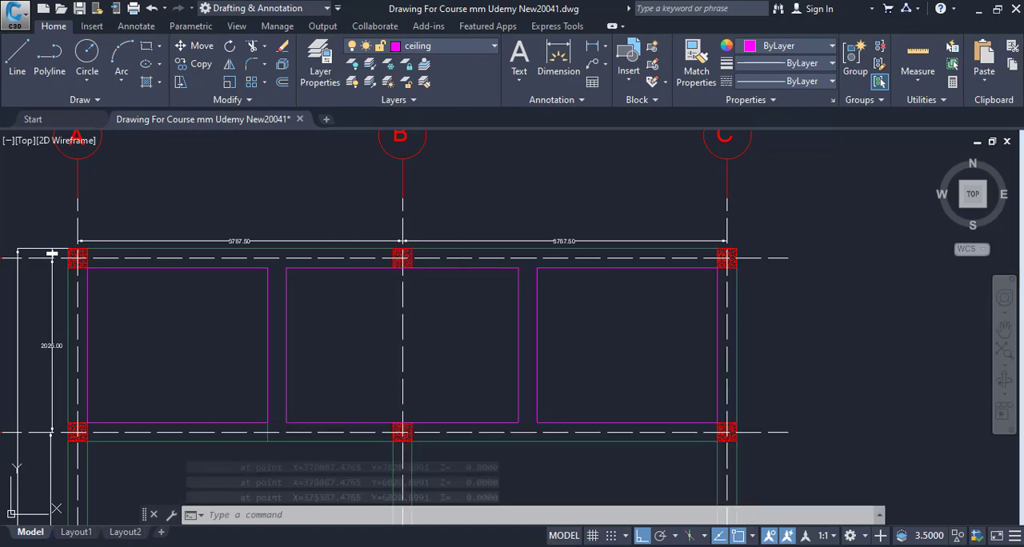
{"action": "key", "text": "ctrl+v"}
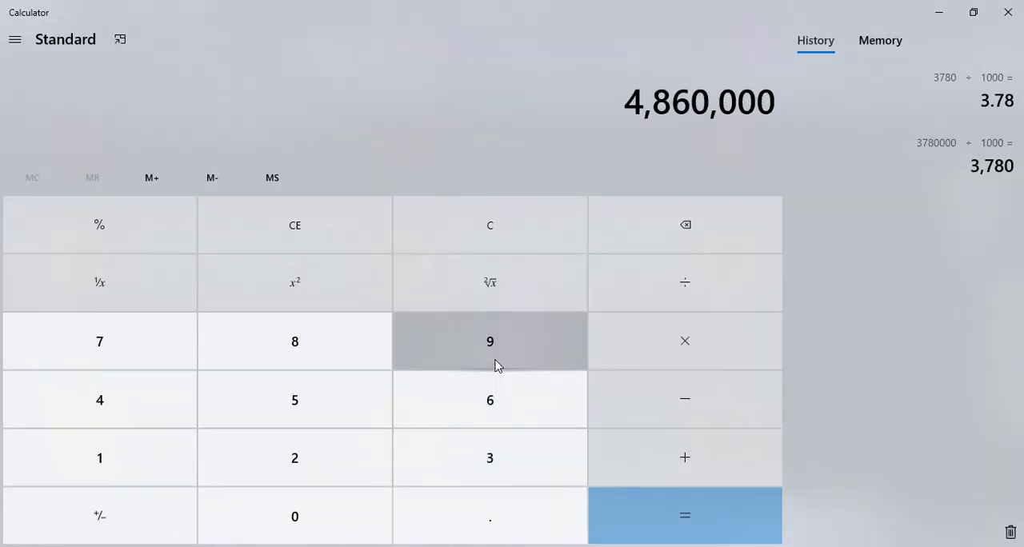
{"action": "type", "text": "/1000"}
{"action": "key", "text": "Return"}
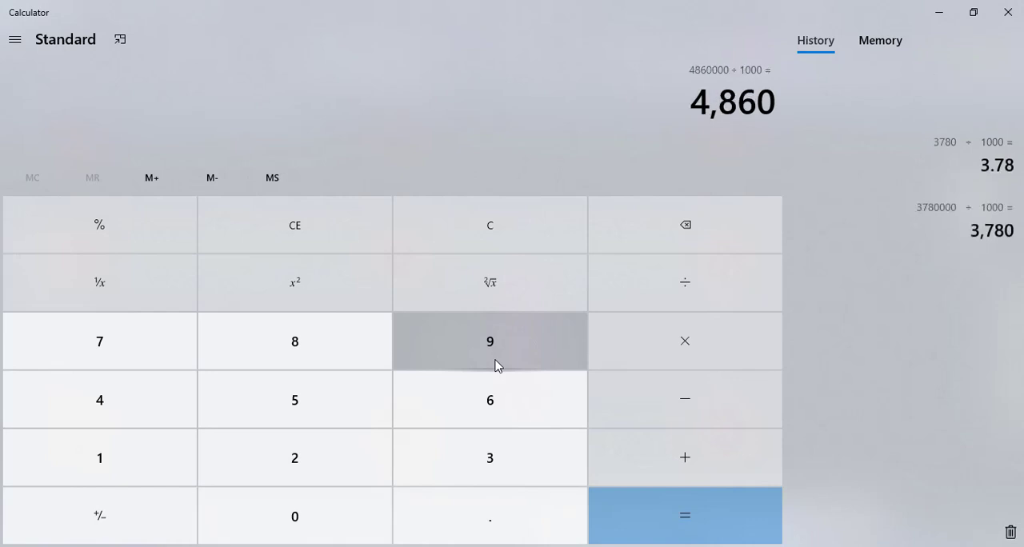
{"action": "type", "text": "/1000"}
{"action": "key", "text": "Return"}
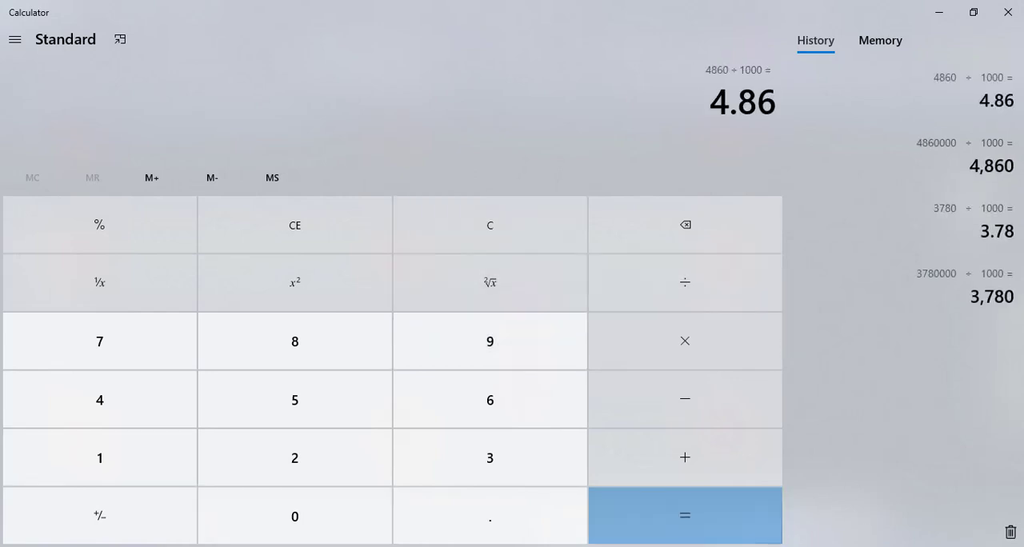
Step: In Excel, enter 4.86 as Portion 2's area in the merged cell D7 and 0.225 as its thickness in F7
{"action": "key", "text": "alt+Tab"}
{"action": "left_click", "coordinate": [277, 279]}
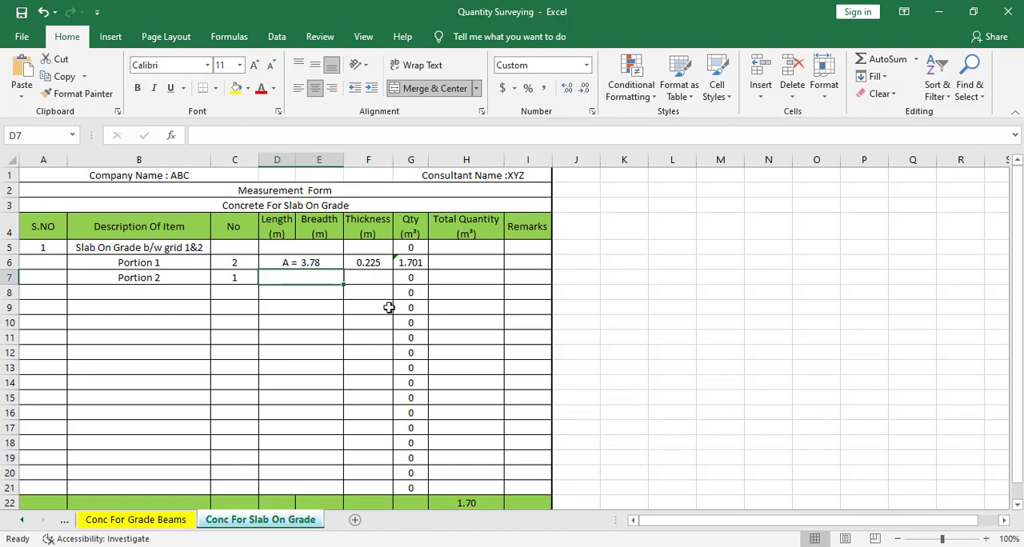
{"action": "type", "text": "4.86"}
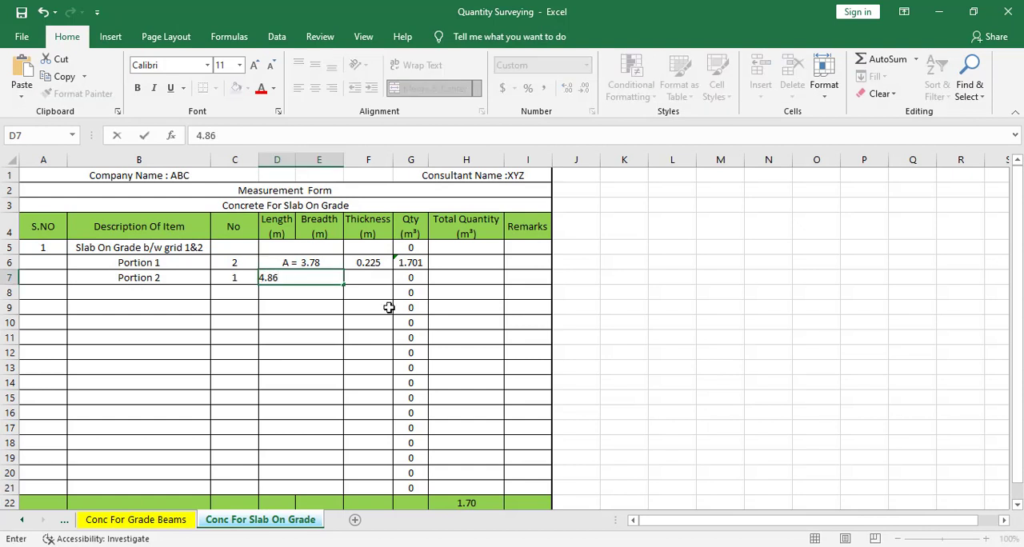
{"action": "key", "text": "Tab"}
{"action": "type", "text": ".2"}
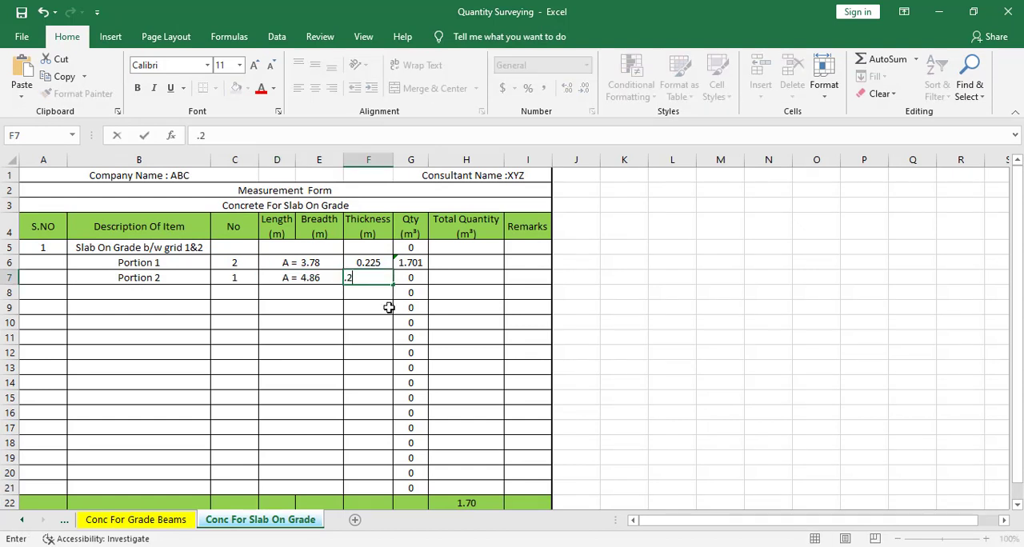
{"action": "key", "text": "Return"}
Step: Copy Portion 1's quantity formula from G6 down to G7 for Portion 2
{"action": "left_click", "coordinate": [420, 265]}
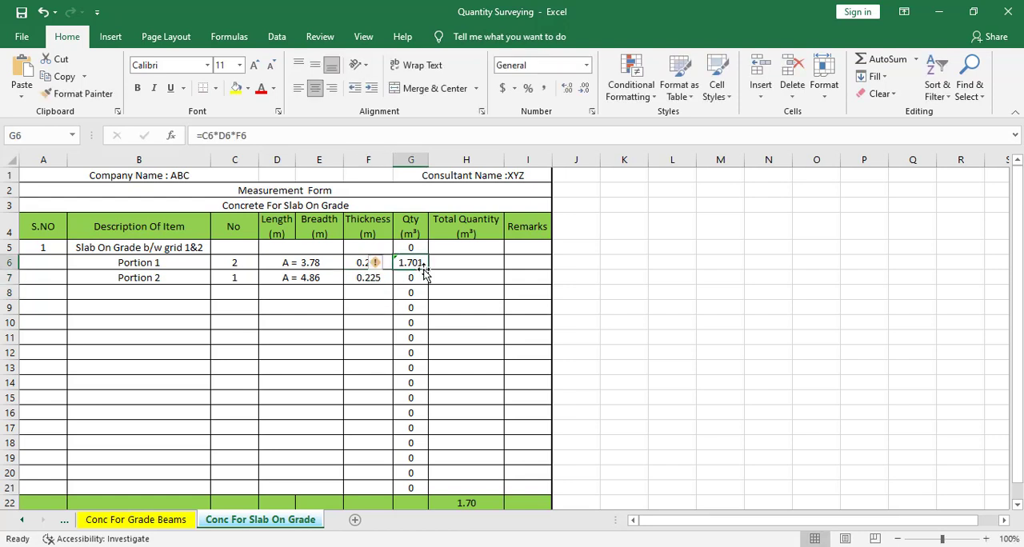
{"action": "left_click_drag", "start_coordinate": [430, 270], "coordinate": [425, 286]}
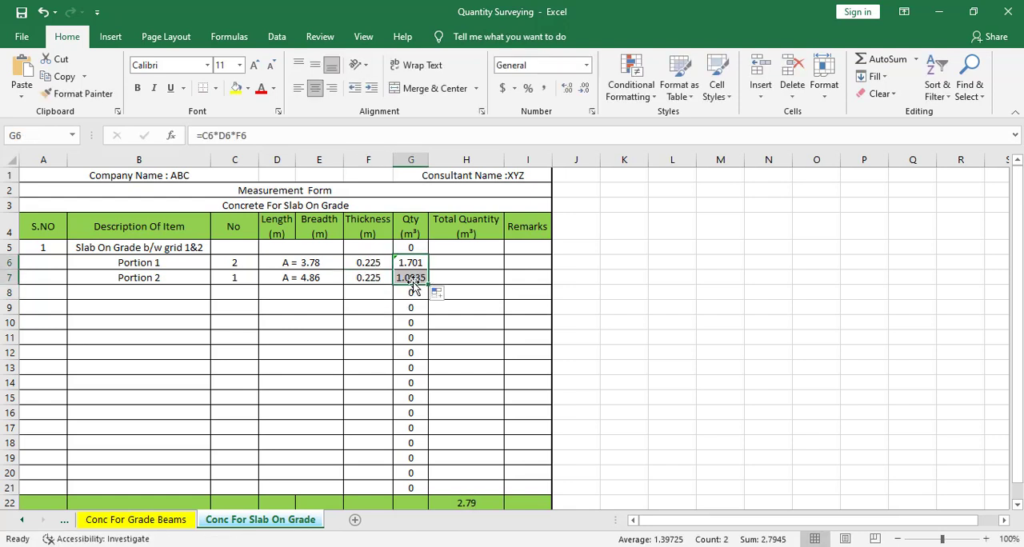
{"action": "left_click", "coordinate": [412, 279]}
{"action": "left_click", "coordinate": [397, 320]}
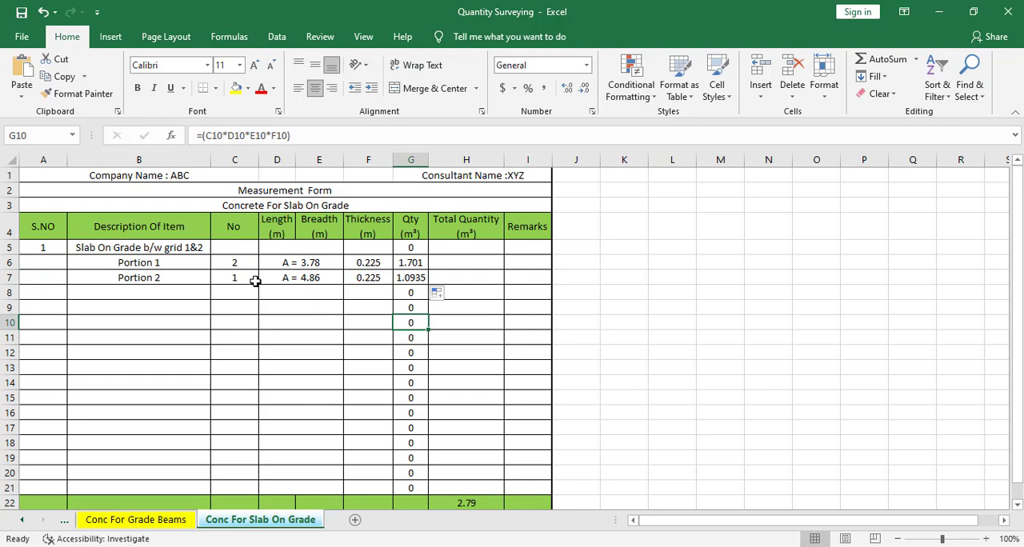
Step: Enter 2 as the serial number of the next item in cell A8
{"action": "left_click", "coordinate": [168, 294]}
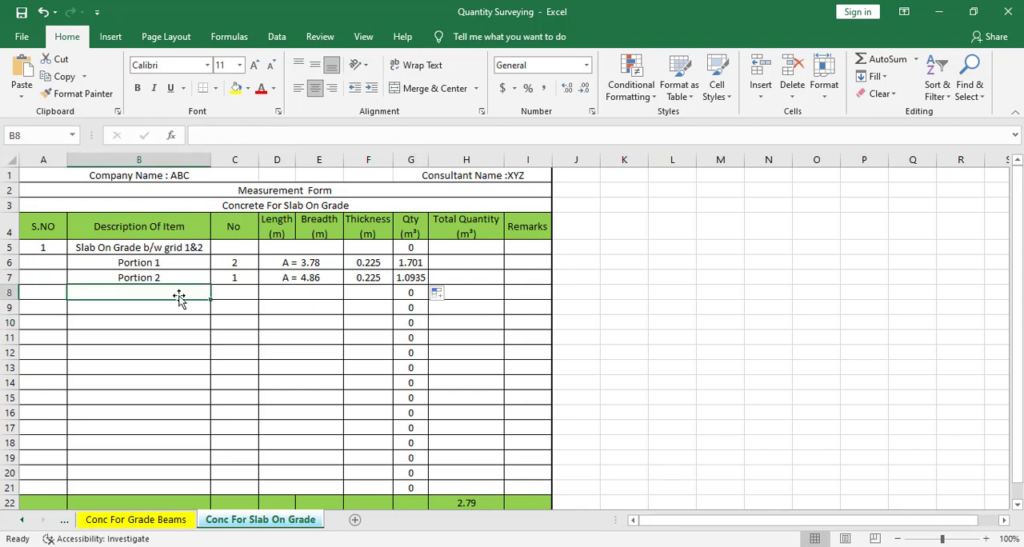
{"action": "left_click", "coordinate": [44, 293]}
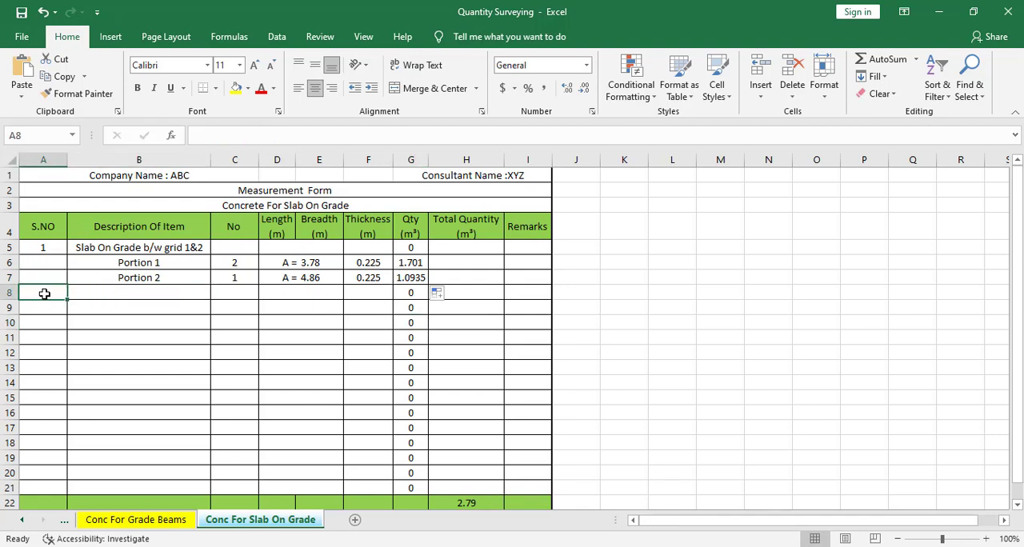
{"action": "type", "text": "2"}
{"action": "key", "text": "Tab"}
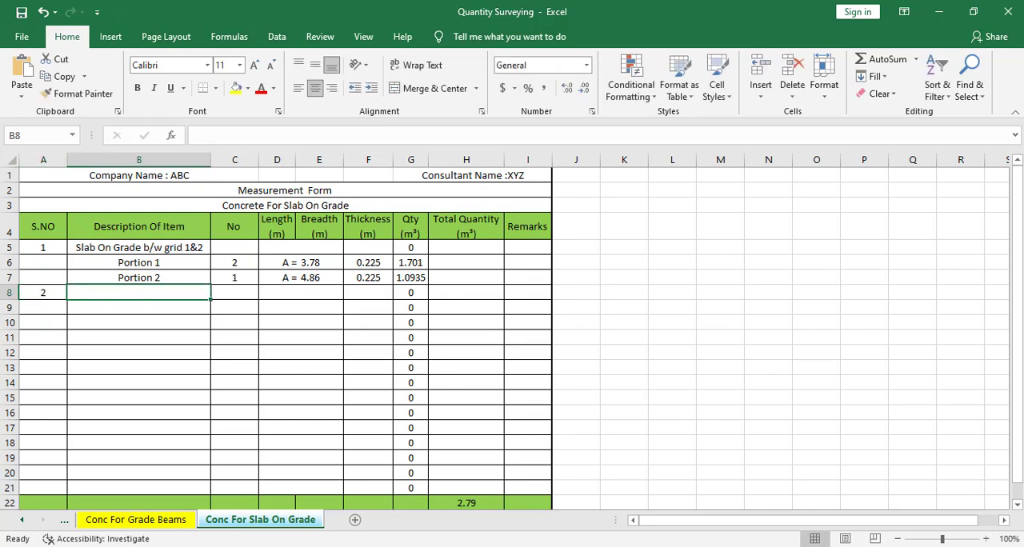
Step: Check the next slab bay in the AutoCAD plan, and copy the item description from B5 into B8 in Excel
{"action": "key", "text": "alt+Tab"}
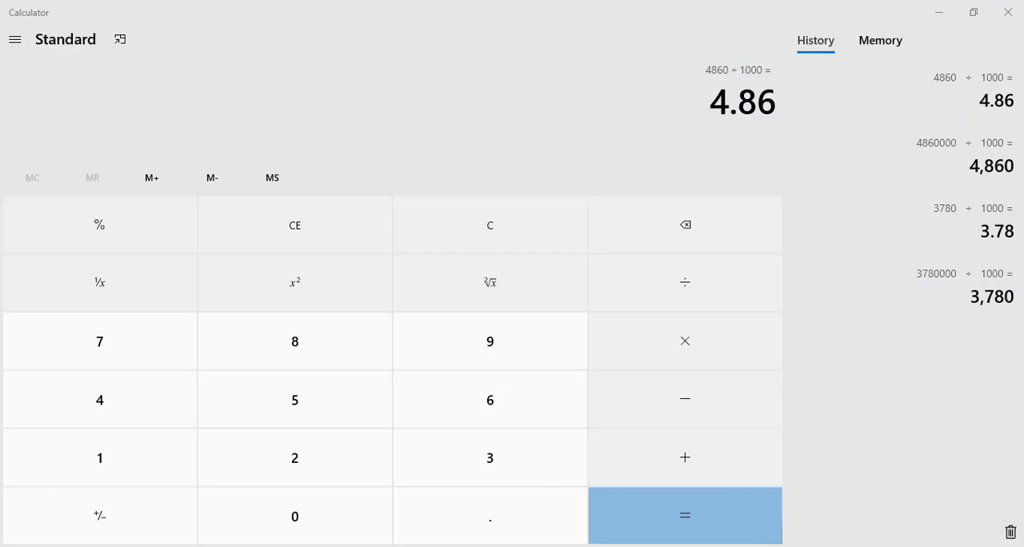
{"action": "key", "text": "alt+Tab"}
{"action": "key", "text": "alt+Tab"}
{"action": "scroll", "coordinate": [566, 374], "scroll_direction": "down", "scroll_amount": 6}
{"action": "left_click_drag", "start_coordinate": [565, 374], "coordinate": [566, 214]}
{"action": "scroll", "coordinate": [461, 212], "scroll_direction": "up", "scroll_amount": 5}
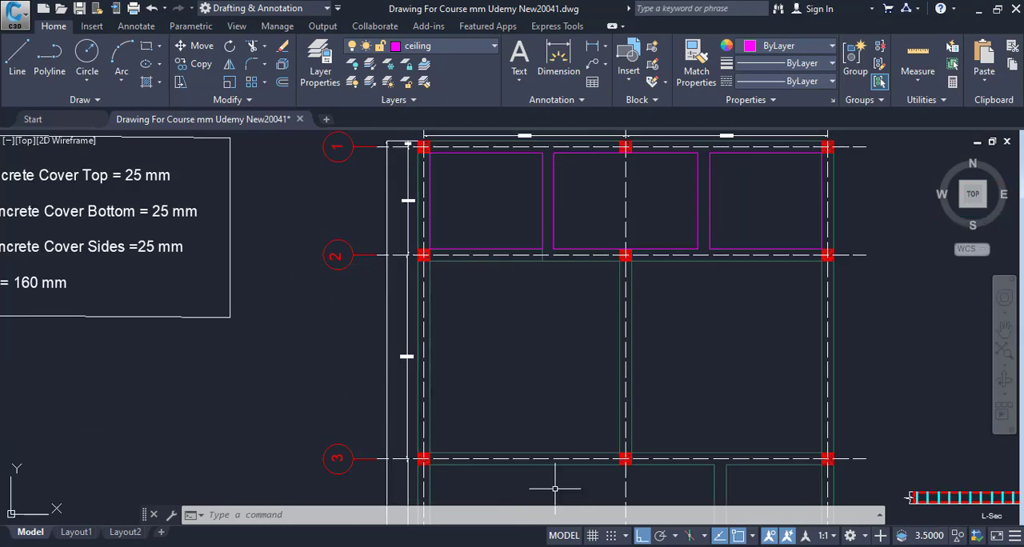
{"action": "key", "text": "alt+Tab"}
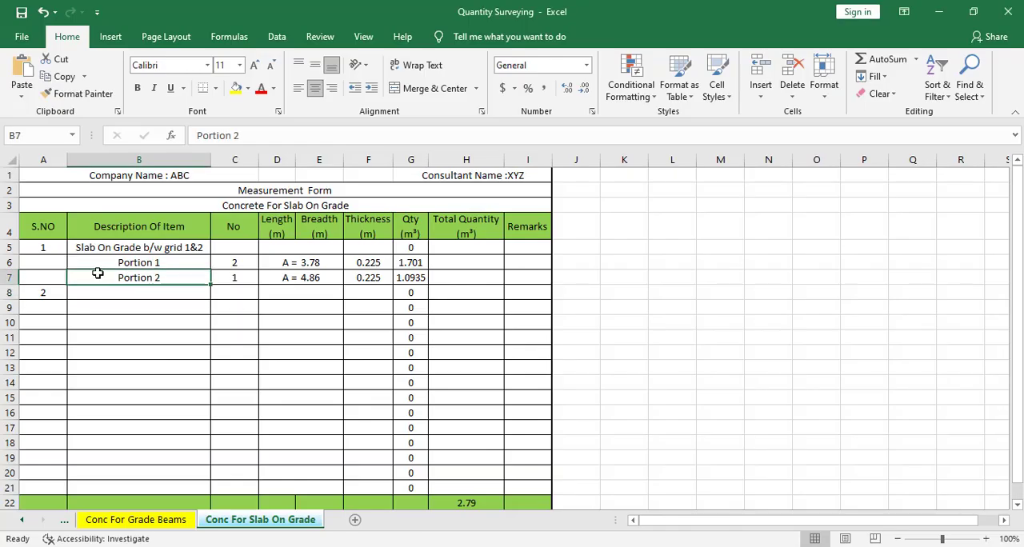
{"action": "left_click", "coordinate": [118, 250]}
{"action": "right_click", "coordinate": [119, 249]}
{"action": "left_click", "coordinate": [160, 210]}
{"action": "left_click", "coordinate": [118, 292]}
{"action": "right_click", "coordinate": [118, 292]}
{"action": "left_click", "coordinate": [142, 273]}
{"action": "left_click", "coordinate": [172, 320]}
{"action": "key", "text": "Escape"}
{"action": "left_click", "coordinate": [248, 296]}
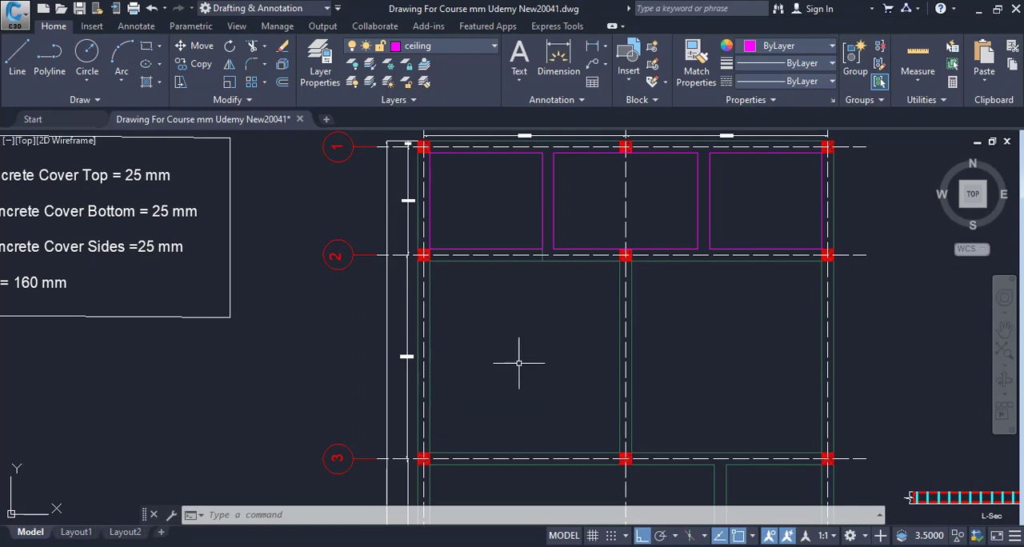
Step: Check the panels between grids 2 and 3 in AutoCAD and enter 2 as their number in Excel cell C8
{"action": "left_click_drag", "start_coordinate": [521, 355], "coordinate": [251, 312]}
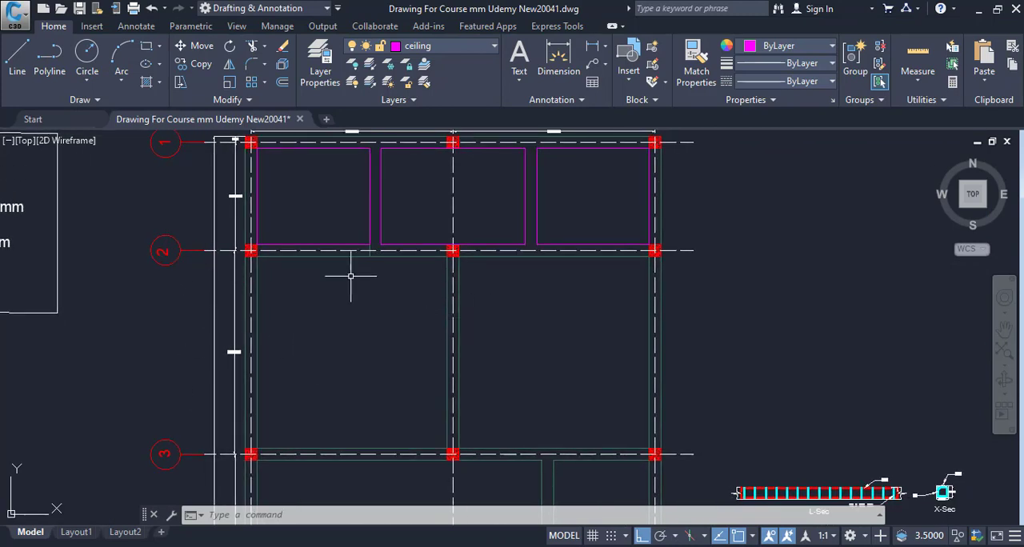
{"action": "left_click_drag", "start_coordinate": [516, 351], "coordinate": [500, 345]}
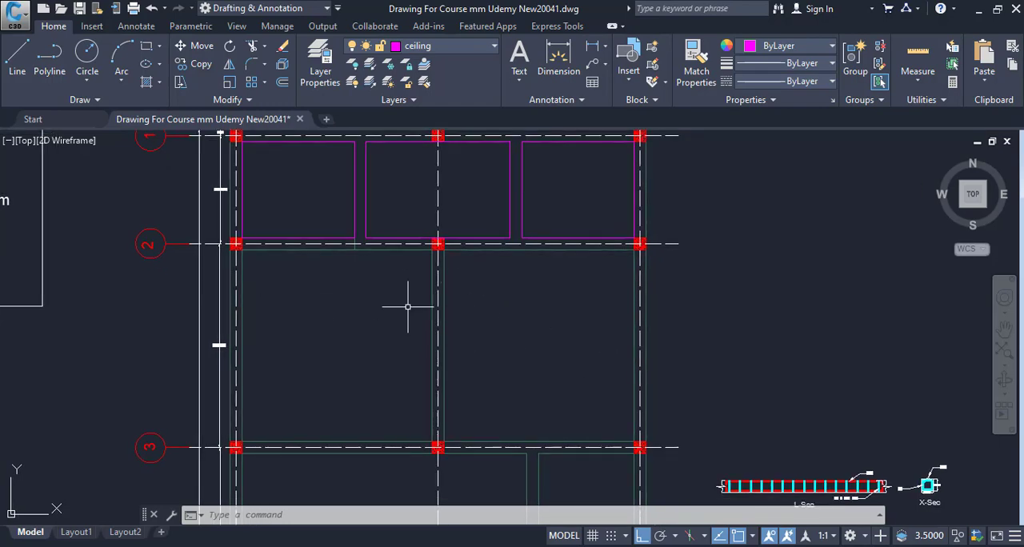
{"action": "mouse_move", "coordinate": [553, 300]}
{"action": "left_mouse_down"}
{"action": "mouse_move", "coordinate": [566, 318]}
{"action": "mouse_move", "coordinate": [553, 264]}
{"action": "left_mouse_up"}
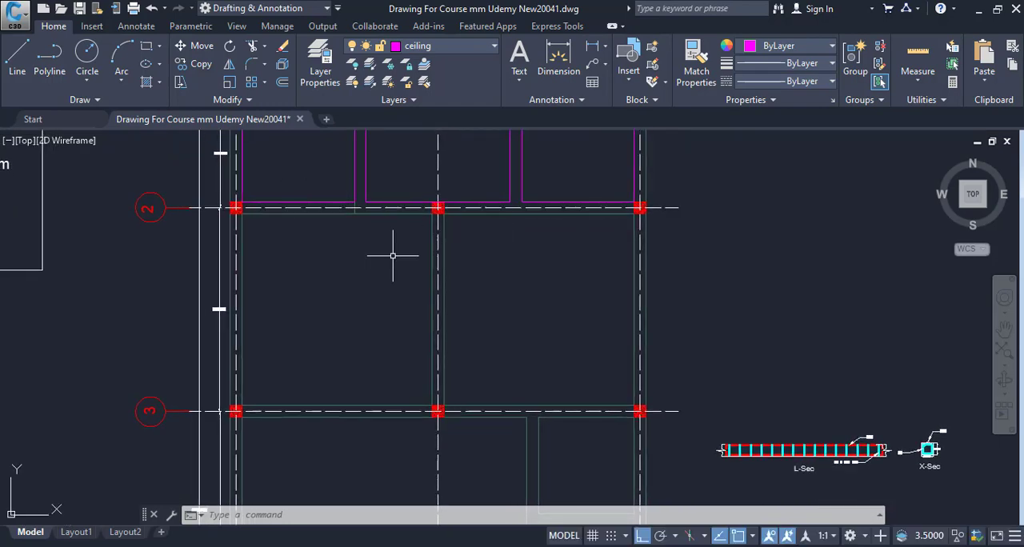
{"action": "left_click_drag", "start_coordinate": [414, 308], "coordinate": [414, 322]}
{"action": "left_click", "coordinate": [737, 546]}
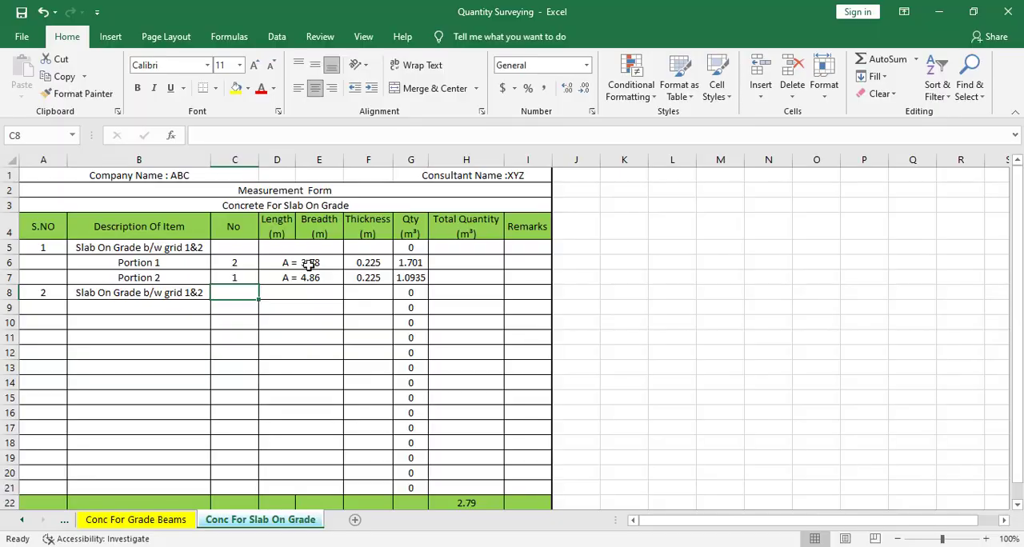
{"action": "type", "text": "2"}
{"action": "key", "text": "Tab"}
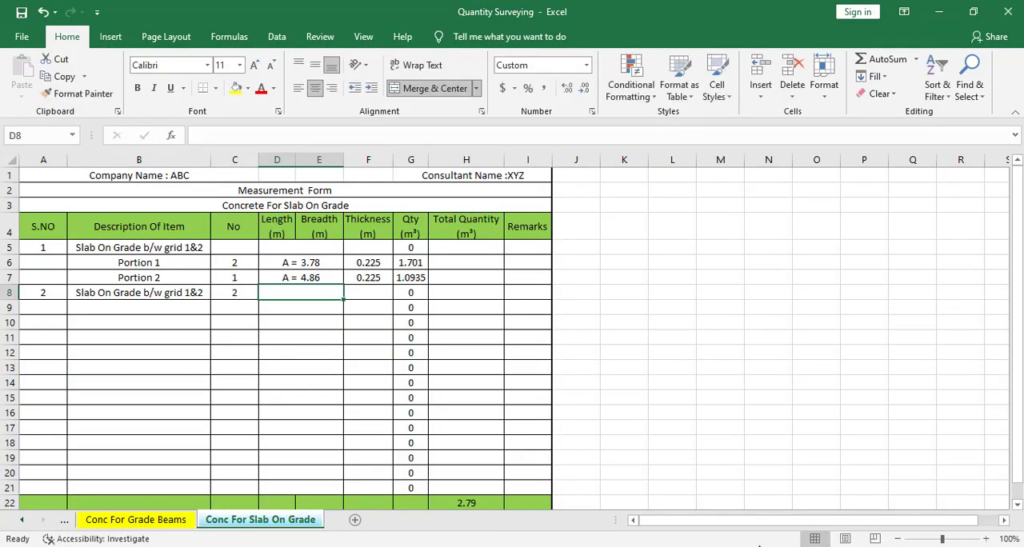
Step: In AutoCAD, draw a rectangle along the inner edges of the slab panel between grids A–B and 2–3
{"action": "key", "text": "alt+Tab"}
{"action": "key", "text": "Escape"}
{"action": "type", "text": "rec"}
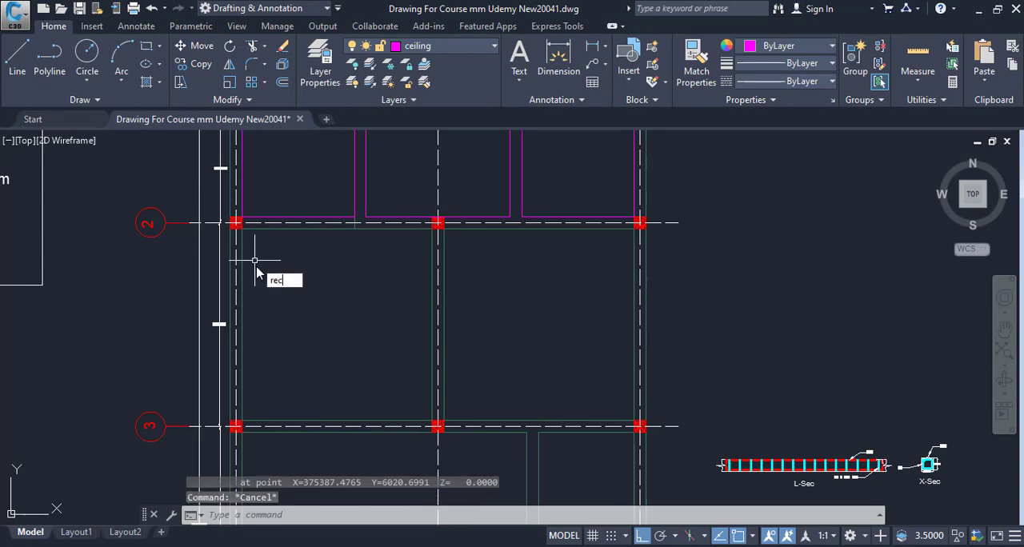
{"action": "key", "text": "Return"}
{"action": "scroll", "coordinate": [257, 236], "scroll_direction": "up", "scroll_amount": 4}
{"action": "left_click", "coordinate": [169, 210]}
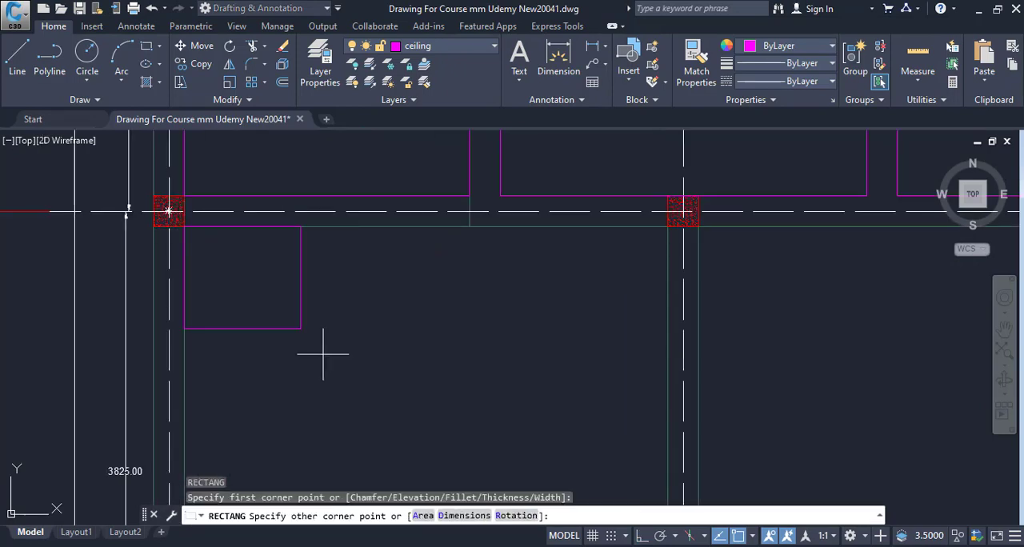
{"action": "scroll", "coordinate": [297, 171], "scroll_direction": "down", "scroll_amount": 3}
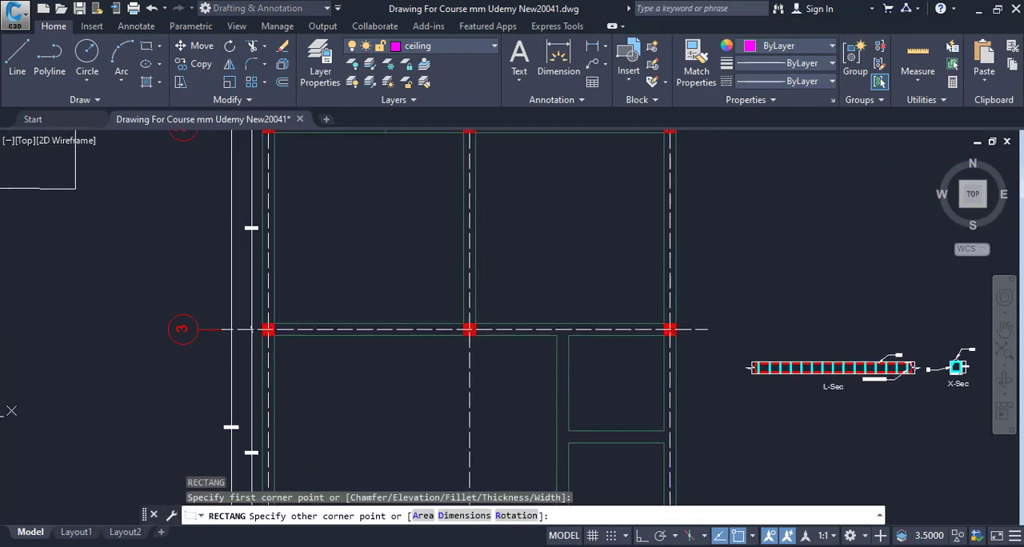
{"action": "left_click", "coordinate": [468, 329]}
{"action": "key", "text": "Escape"}
{"action": "key", "text": "Escape"}
Step: List the properties of the rectangle in the panel between grids A–B and 2–3 to read its area
{"action": "scroll", "coordinate": [448, 331], "scroll_direction": "up", "scroll_amount": 5}
{"action": "key", "text": "Escape"}
{"action": "scroll", "coordinate": [422, 332], "scroll_direction": "up", "scroll_amount": 3}
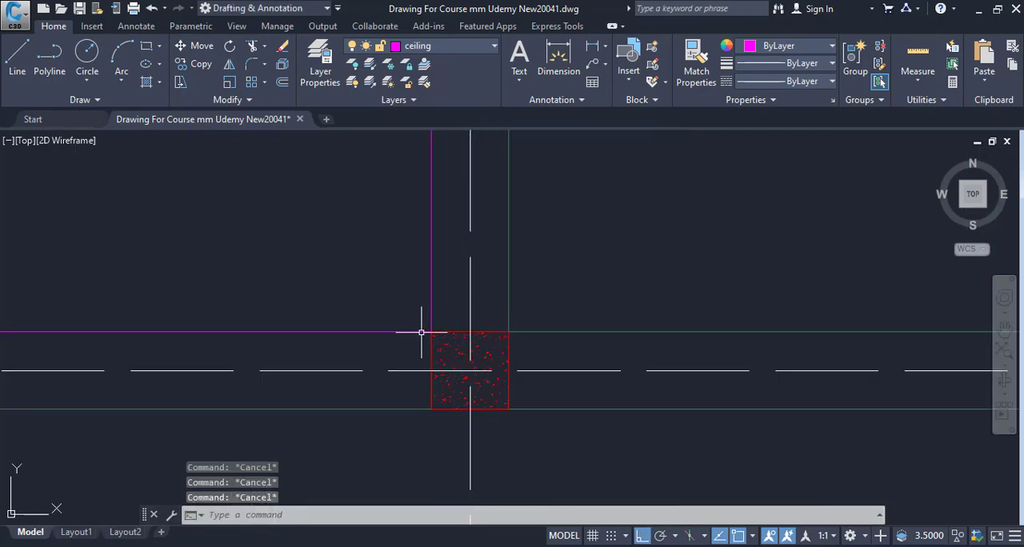
{"action": "left_click", "coordinate": [399, 333]}
{"action": "key", "text": "Escape"}
{"action": "left_click", "coordinate": [398, 332]}
{"action": "scroll", "coordinate": [369, 360], "scroll_direction": "down", "scroll_amount": 4}
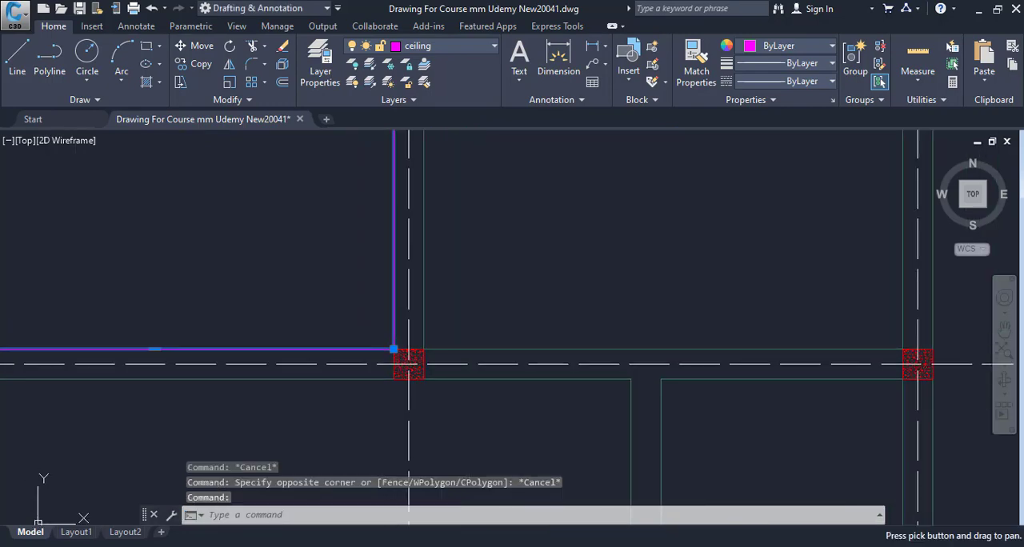
{"action": "type", "text": "li"}
{"action": "key", "text": "Return"}
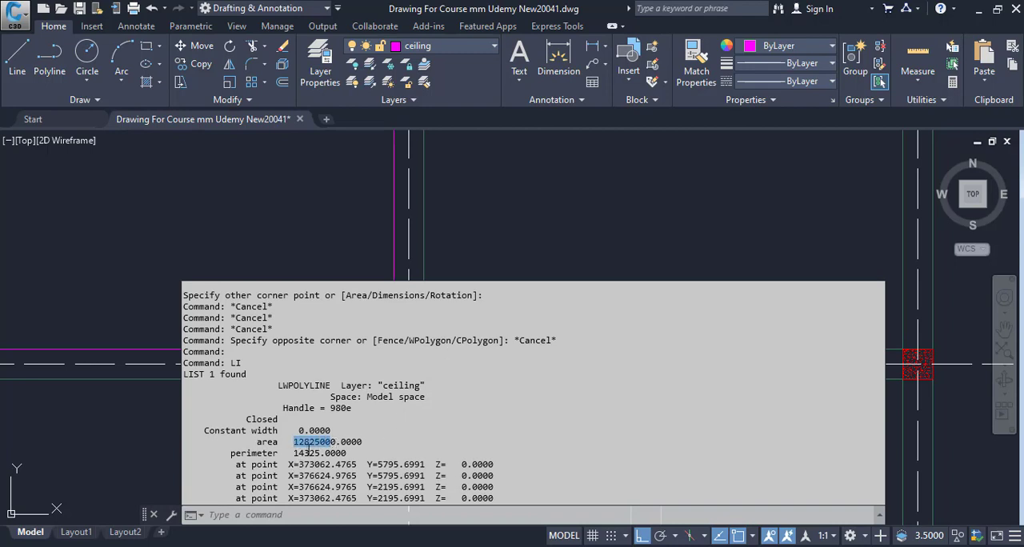
{"action": "left_click", "coordinate": [295, 441]}
{"action": "left_click_drag", "start_coordinate": [295, 442], "coordinate": [331, 443]}
{"action": "key", "text": "Escape"}
Step: Draw a rectangle along the inner edges of the slab panel between grids B–C and 2–3
{"action": "key", "text": "Escape"}
{"action": "left_click", "coordinate": [574, 254]}
{"action": "scroll", "coordinate": [640, 388], "scroll_direction": "down", "scroll_amount": 4}
{"action": "key", "text": "space"}
{"action": "key", "text": "Escape"}
{"action": "key", "text": "space"}
{"action": "key", "text": "Escape"}
{"action": "key", "text": "Escape"}
{"action": "scroll", "coordinate": [281, 255], "scroll_direction": "up", "scroll_amount": 6}
{"action": "type", "text": "rec"}
{"action": "key", "text": "Return"}
{"action": "left_click", "coordinate": [207, 181]}
{"action": "scroll", "coordinate": [429, 391], "scroll_direction": "down", "scroll_amount": 4}
{"action": "scroll", "coordinate": [521, 403], "scroll_direction": "up", "scroll_amount": 6}
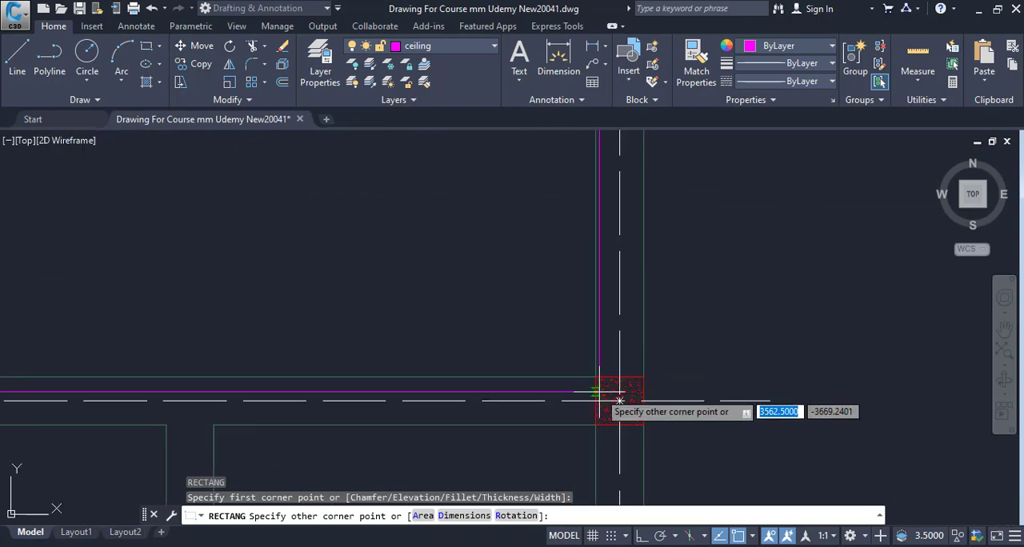
{"action": "left_click", "coordinate": [593, 377]}
{"action": "scroll", "coordinate": [592, 377], "scroll_direction": "down", "scroll_amount": 3}
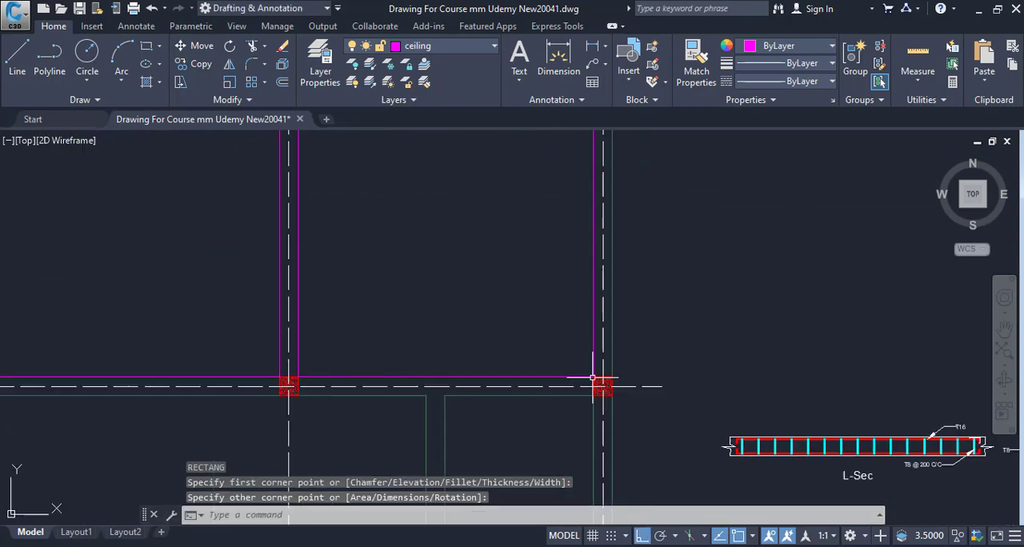
Step: List the properties of the rectangle between grids B–C and 2–3 and copy the whole-number part of its area
{"action": "left_click", "coordinate": [518, 385]}
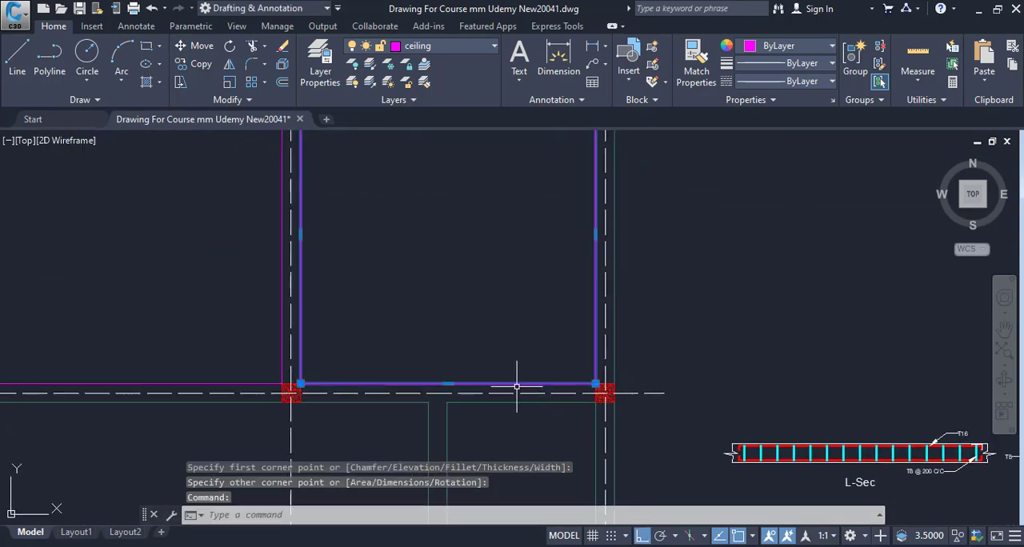
{"action": "type", "text": "LI"}
{"action": "key", "text": "Return"}
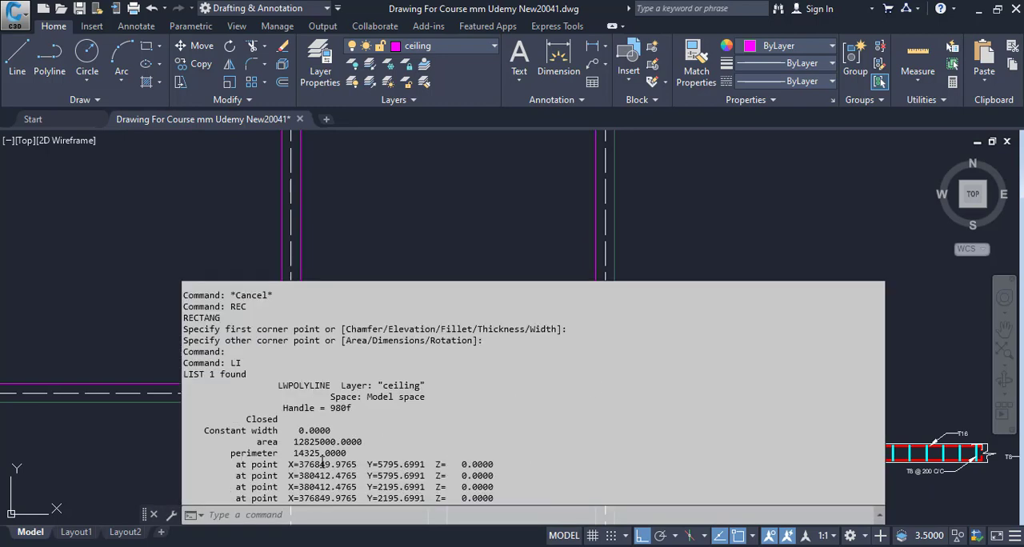
{"action": "left_click_drag", "start_coordinate": [295, 445], "coordinate": [334, 445]}
{"action": "right_click", "coordinate": [329, 453]}
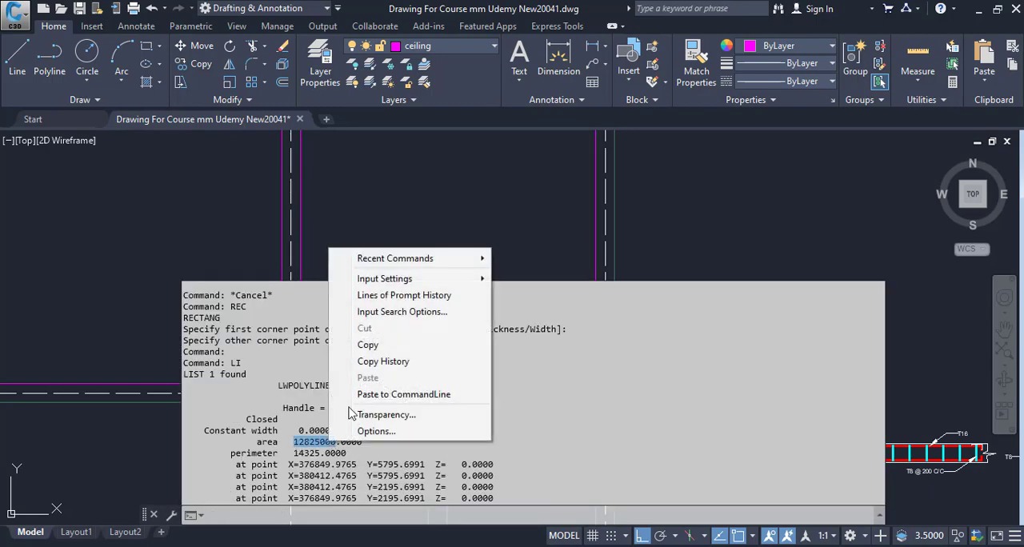
{"action": "left_click", "coordinate": [378, 345]}
Step: In Calculator, convert the copied panel area to square metres by dividing it by 1000 twice
{"action": "left_click", "coordinate": [494, 546]}
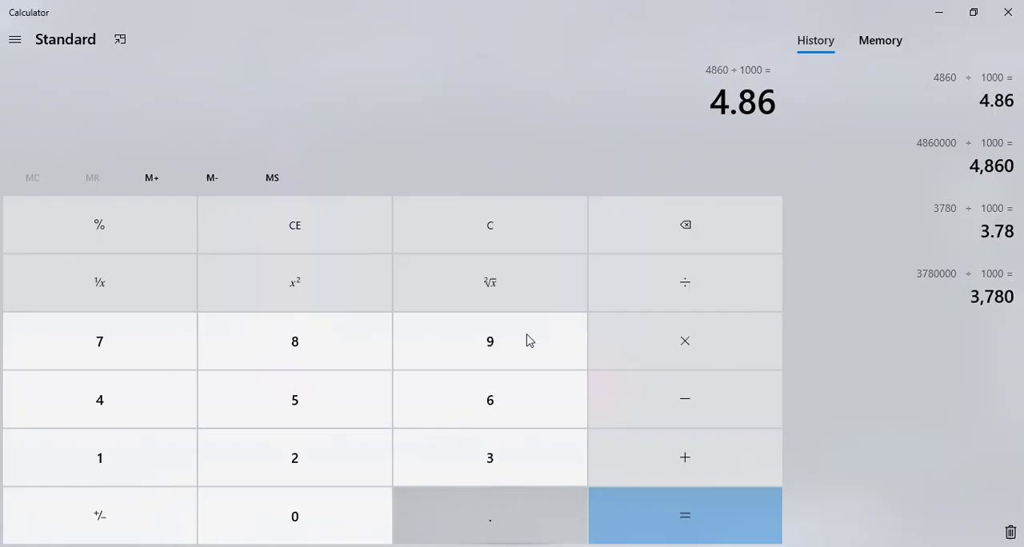
{"action": "key", "text": "ctrl+v"}
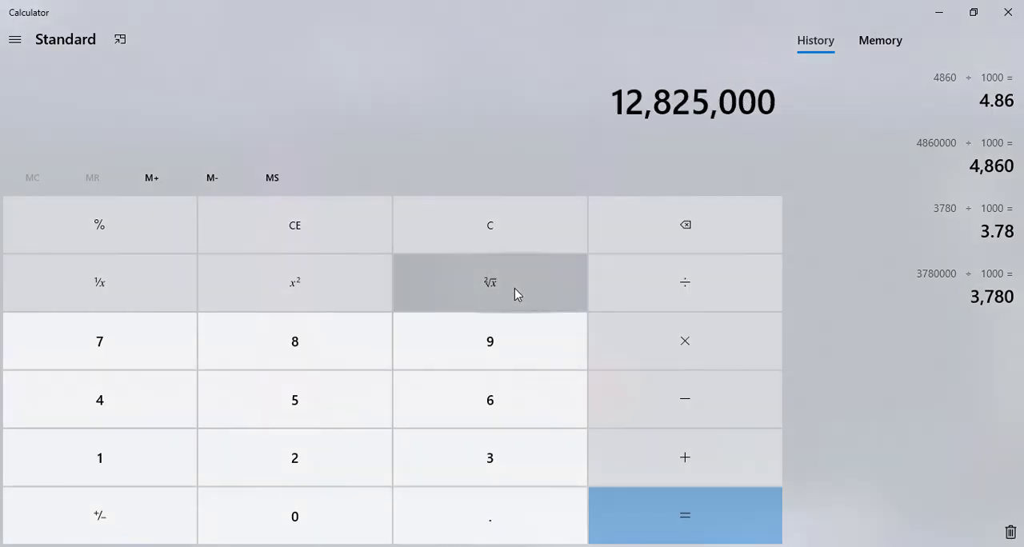
{"action": "type", "text": "/1000"}
{"action": "key", "text": "Return"}
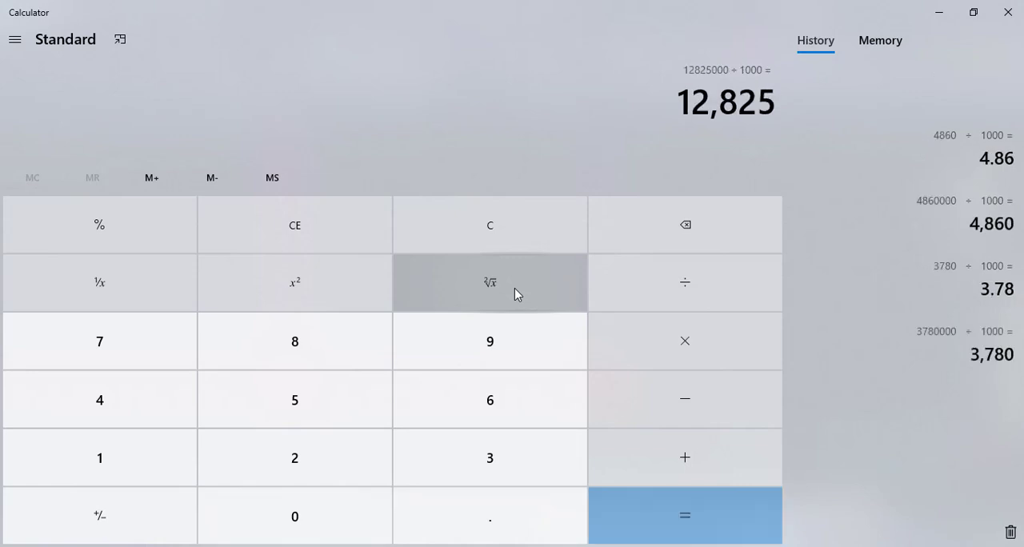
{"action": "type", "text": "/1000"}
{"action": "key", "text": "Return"}
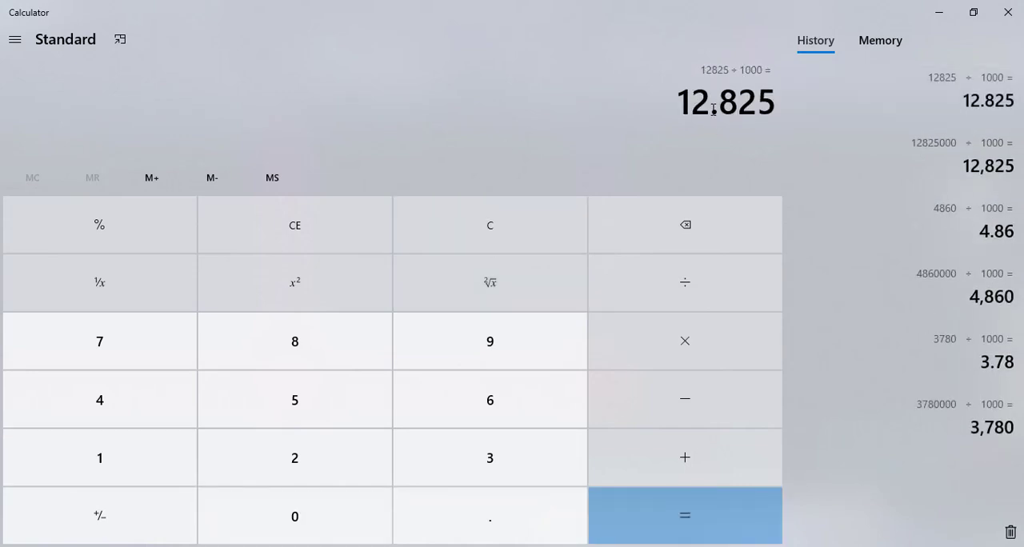
{"action": "left_click", "coordinate": [938, 12]}
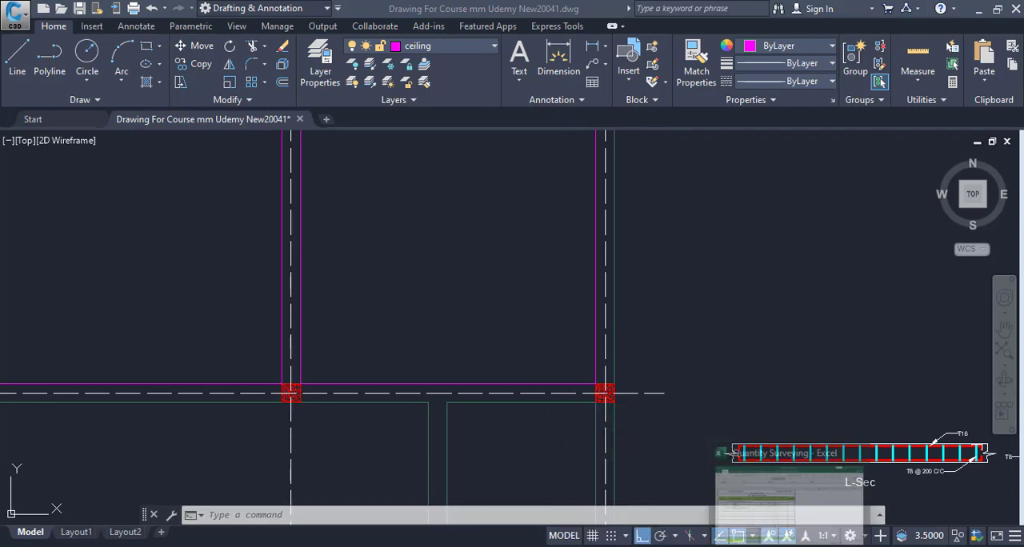
Step: Switch to the Excel measurement form and enter 12.825 as the panel area in cell D8
{"action": "left_click", "coordinate": [511, 545]}
{"action": "key", "text": "alt+Tab"}
{"action": "key", "text": "alt+Tab"}
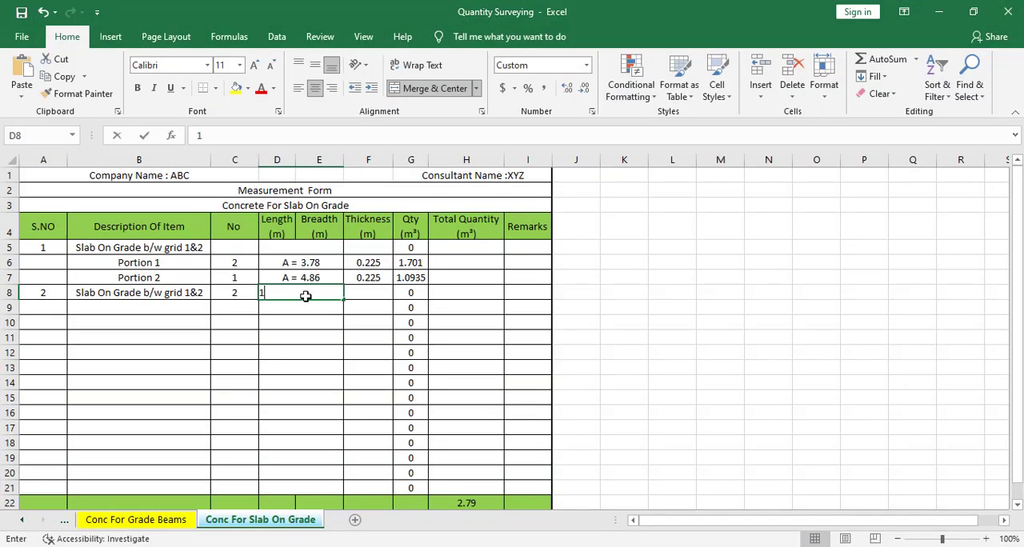
{"action": "type", "text": "12.83"}
{"action": "key", "text": "Return"}
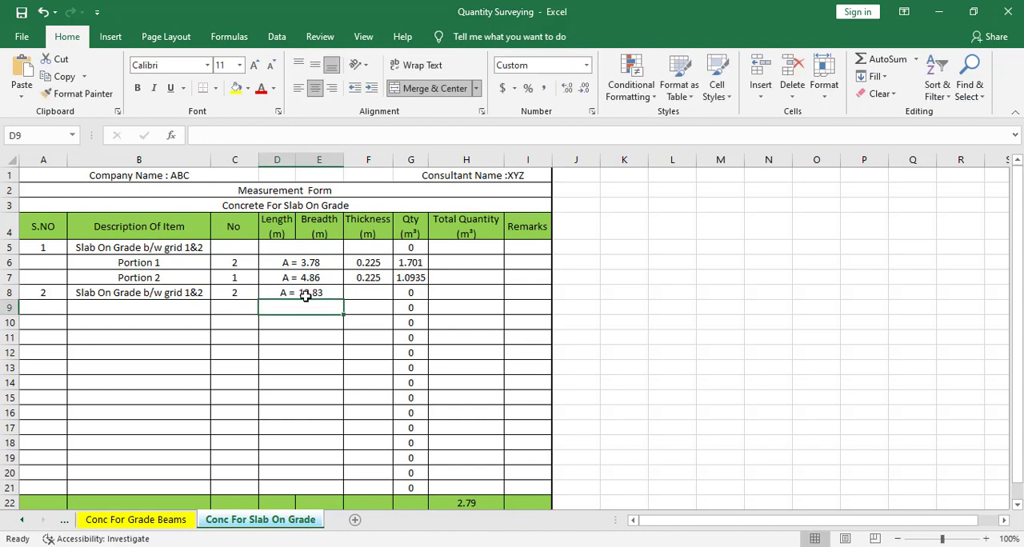
Step: Fill the 0.225 thickness from F7 down to F8 and the quantity formula from G7 down to G8
{"action": "left_click", "coordinate": [384, 280]}
{"action": "left_click_drag", "start_coordinate": [383, 295], "coordinate": [382, 294]}
{"action": "key", "text": "ctrl+d"}
{"action": "left_click", "coordinate": [364, 340]}
{"action": "left_click", "coordinate": [410, 277]}
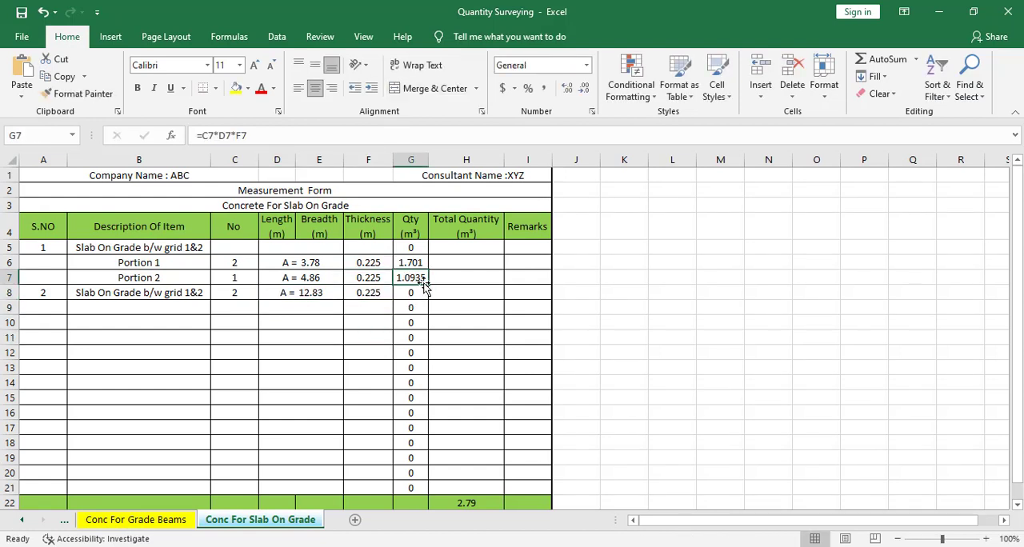
{"action": "left_click_drag", "start_coordinate": [427, 281], "coordinate": [428, 296]}
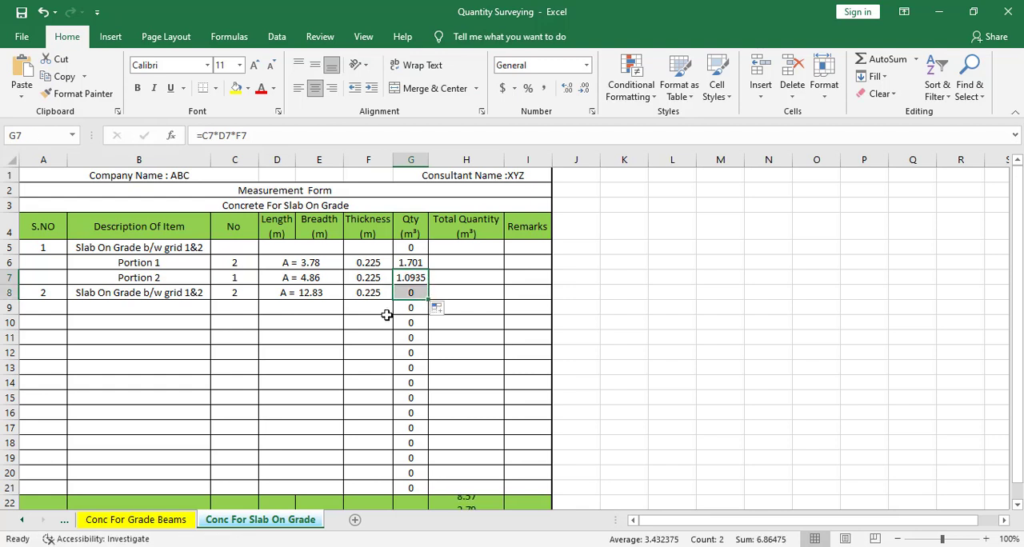
{"action": "left_click", "coordinate": [375, 321]}
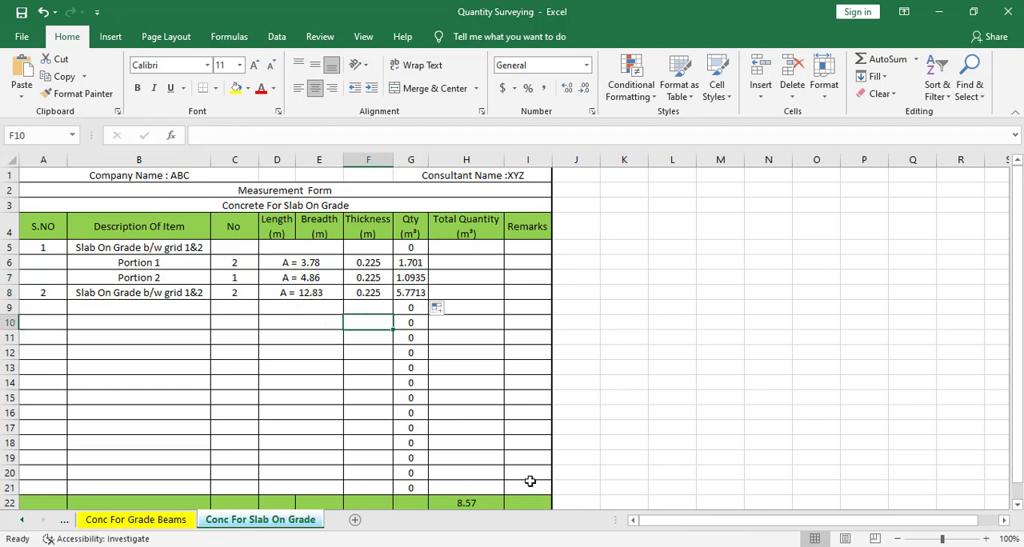
Step: Switch to AutoCAD and examine the layout of the remaining slab panels below grid 3 in the Grade Beam plan
{"action": "key", "text": "alt+Tab"}
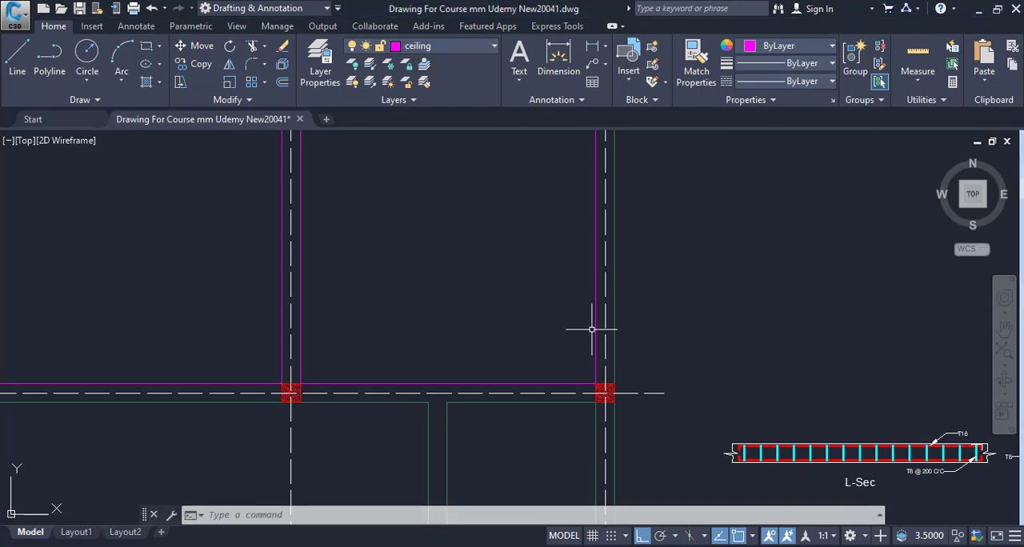
{"action": "scroll", "coordinate": [653, 210], "scroll_direction": "down", "scroll_amount": 6}
{"action": "left_click_drag", "start_coordinate": [602, 295], "coordinate": [559, 308]}
{"action": "scroll", "coordinate": [560, 308], "scroll_direction": "up", "scroll_amount": 2}
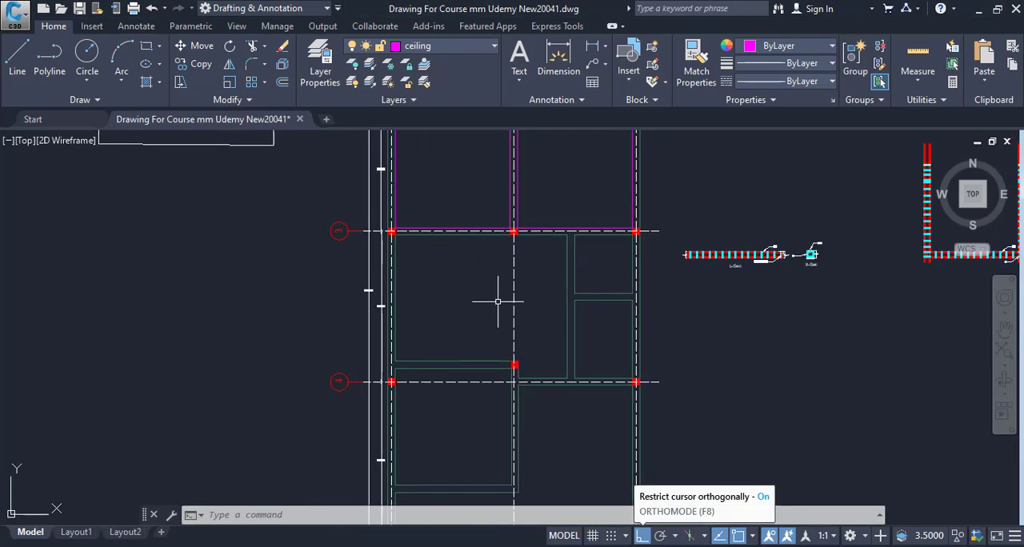
{"action": "left_click_drag", "start_coordinate": [563, 346], "coordinate": [555, 277]}
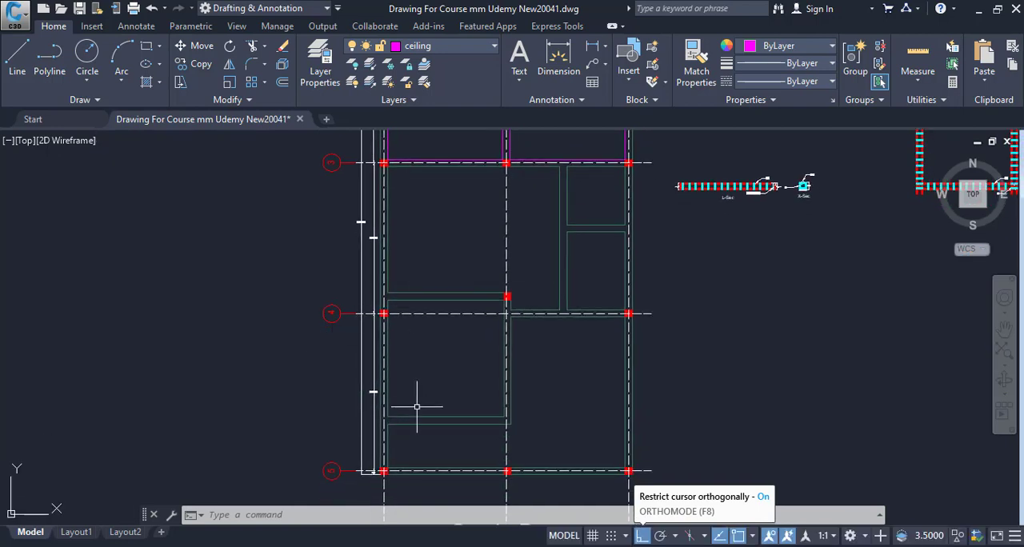
{"action": "left_click_drag", "start_coordinate": [527, 412], "coordinate": [528, 471]}
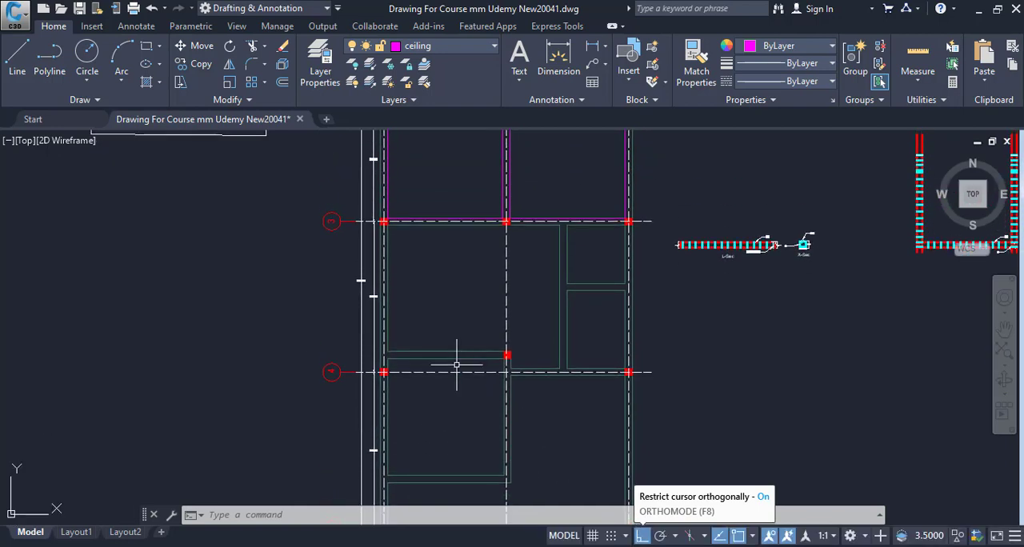
{"action": "left_click_drag", "start_coordinate": [560, 369], "coordinate": [434, 346]}
{"action": "scroll", "coordinate": [434, 346], "scroll_direction": "down", "scroll_amount": 2}
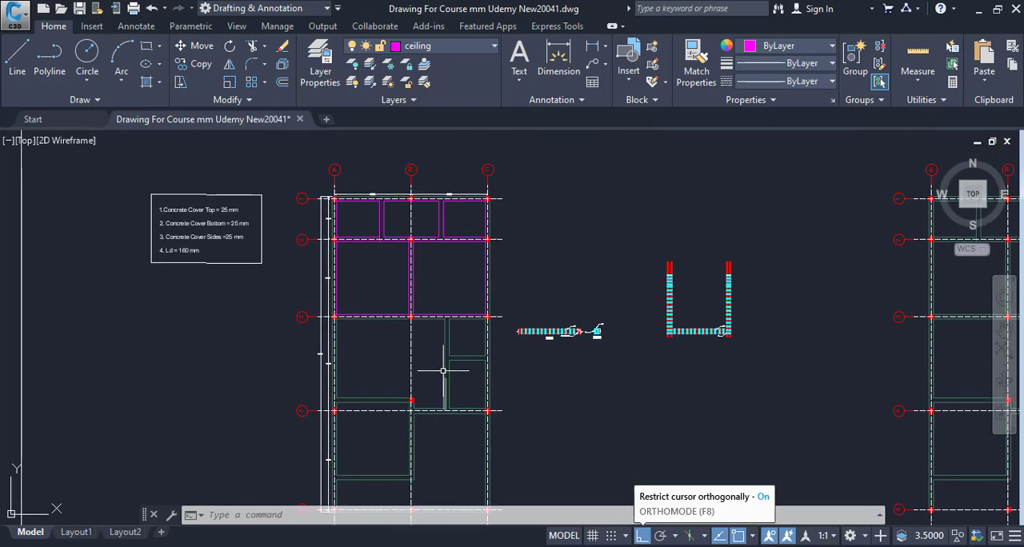
{"action": "left_click_drag", "start_coordinate": [408, 391], "coordinate": [413, 323]}
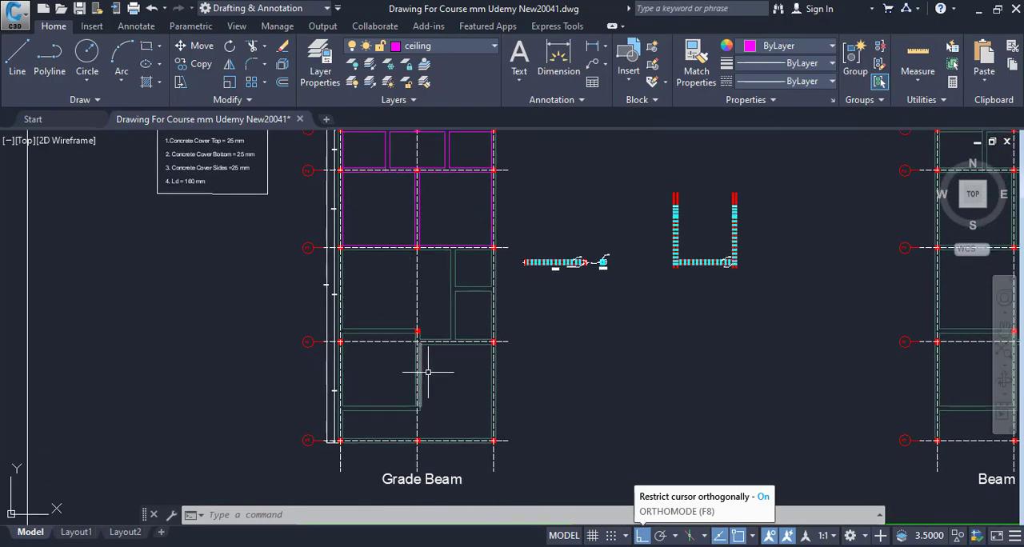
{"action": "left_click_drag", "start_coordinate": [476, 402], "coordinate": [490, 459]}
{"action": "left_click_drag", "start_coordinate": [468, 383], "coordinate": [484, 296]}
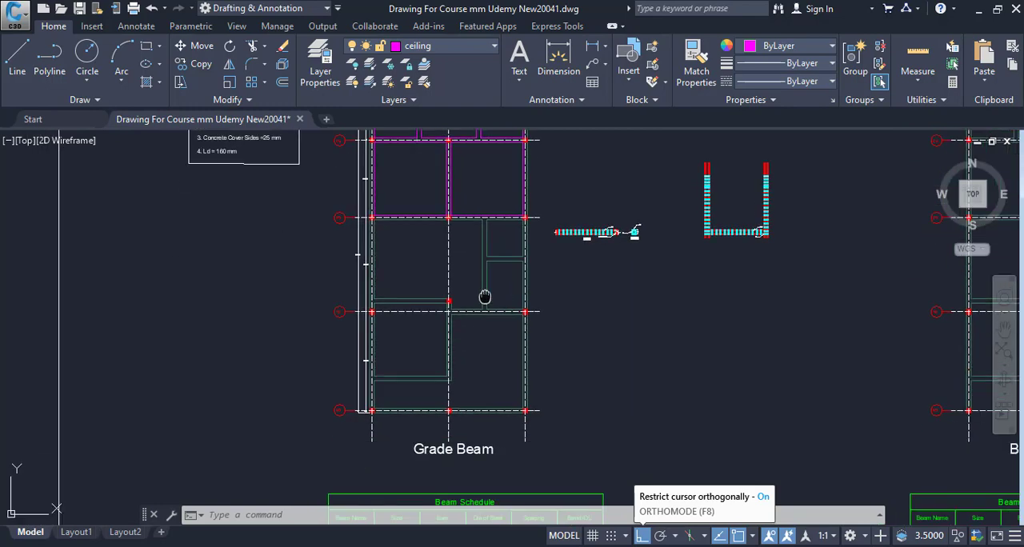